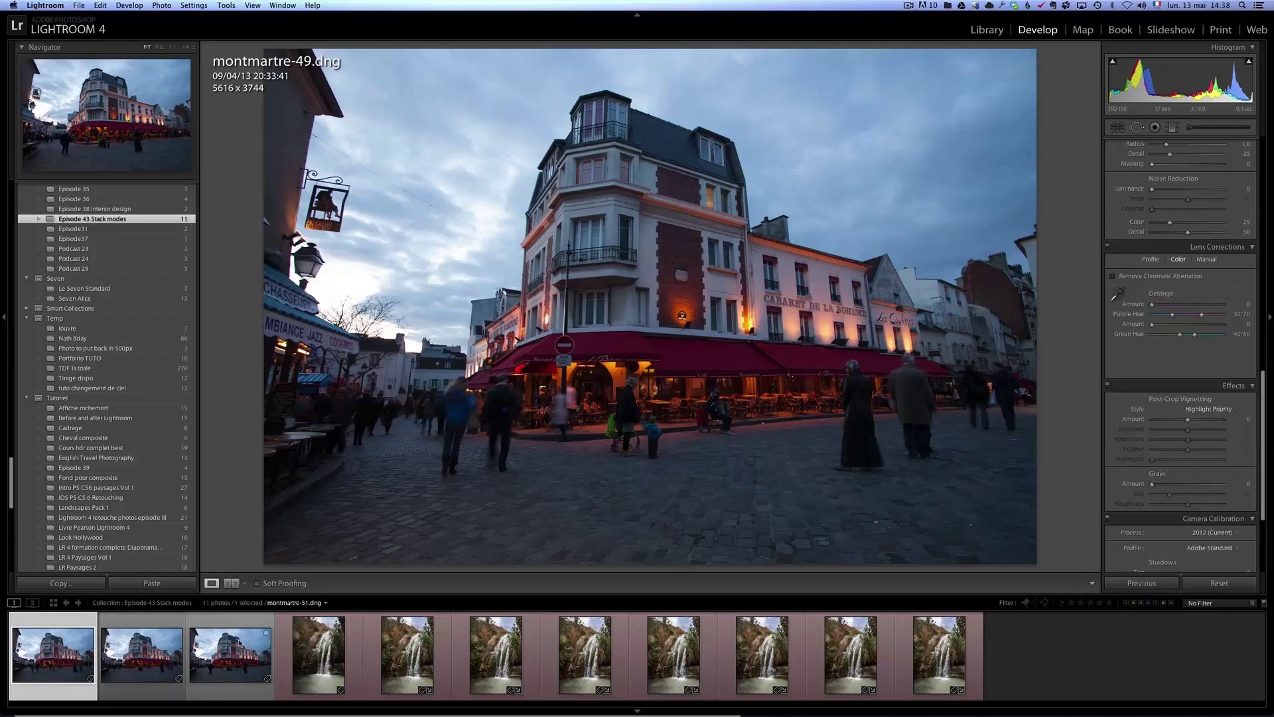
Send montmartre-49, -50 and -51 from Lightroom to Photoshop CS6 as layers in one document.
shift+click(234, 654)
right_click(234, 654)
mouse_move(295, 500)
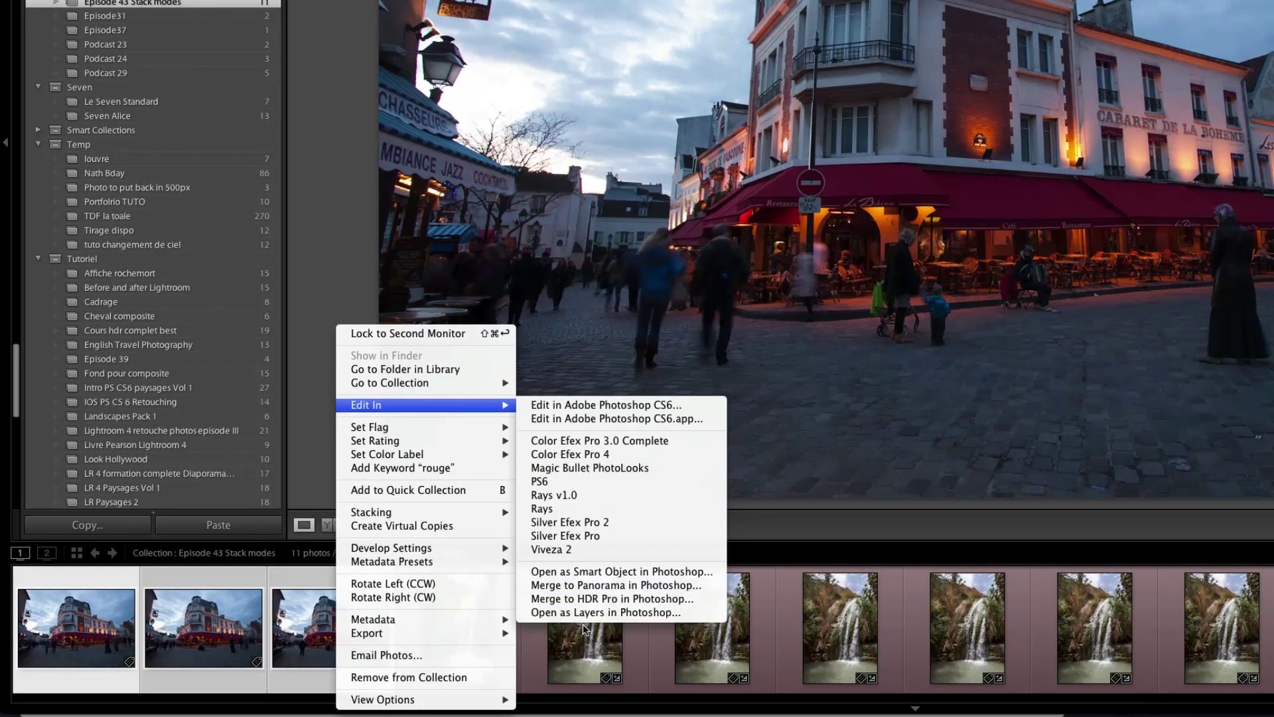
click(654, 612)
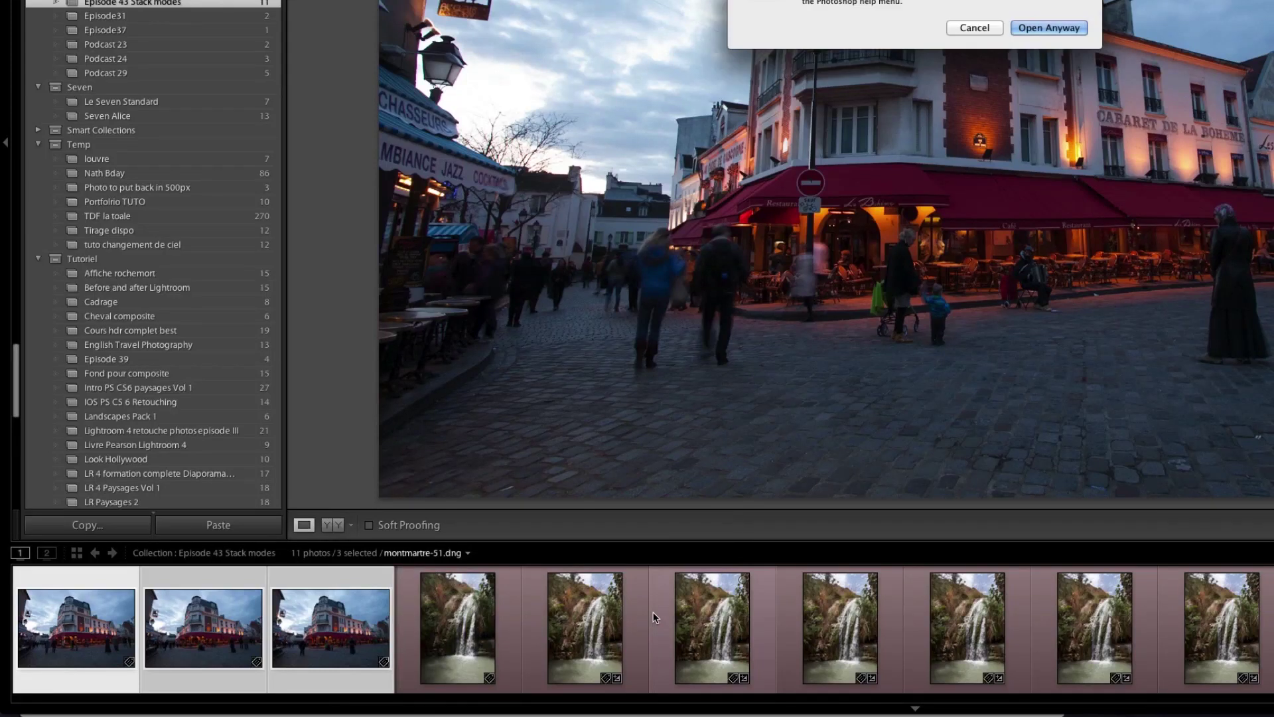
click(1078, 28)
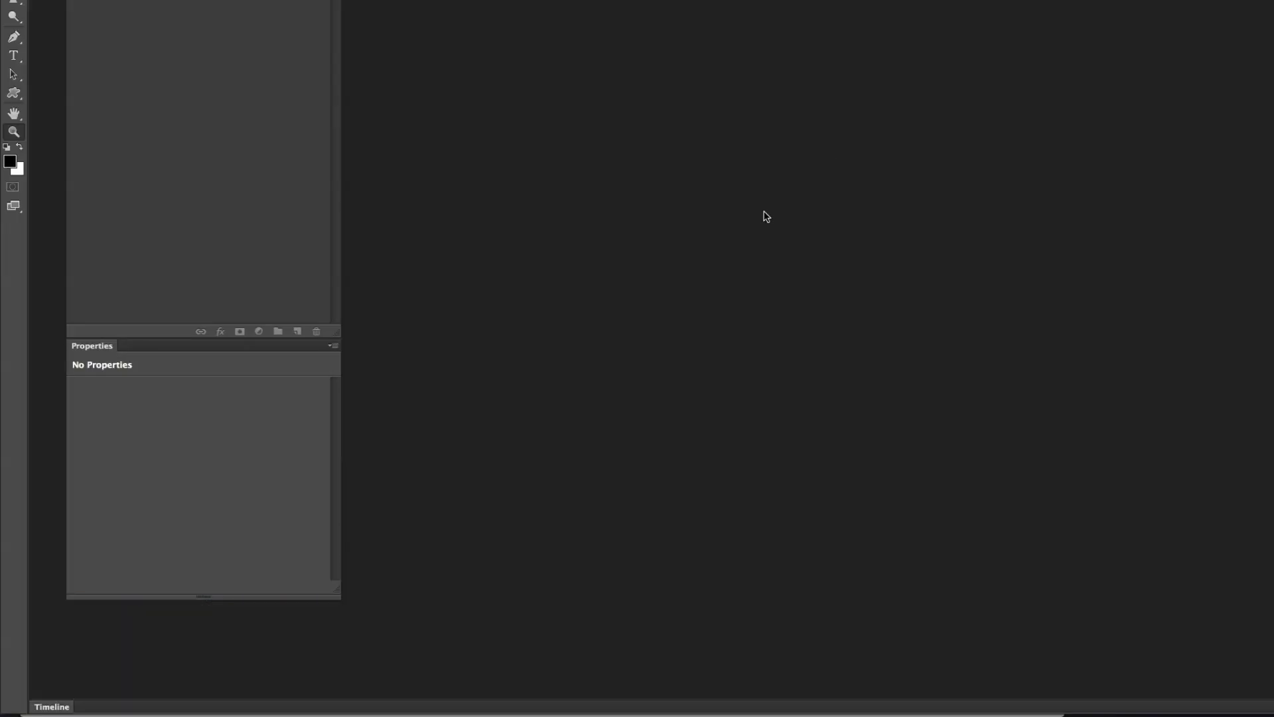
key(super+Tab)
click(374, 214)
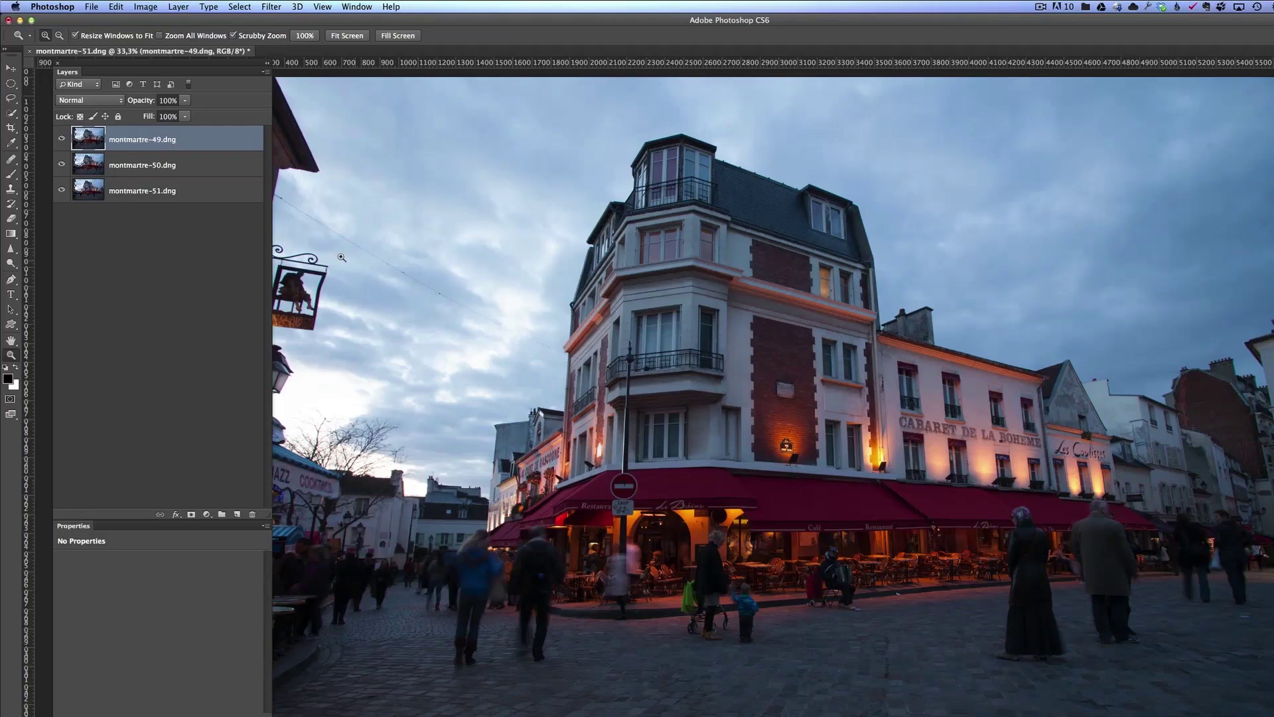
Toggle the montmartre-49 layer's visibility to compare it with the frames below.
click(242, 208)
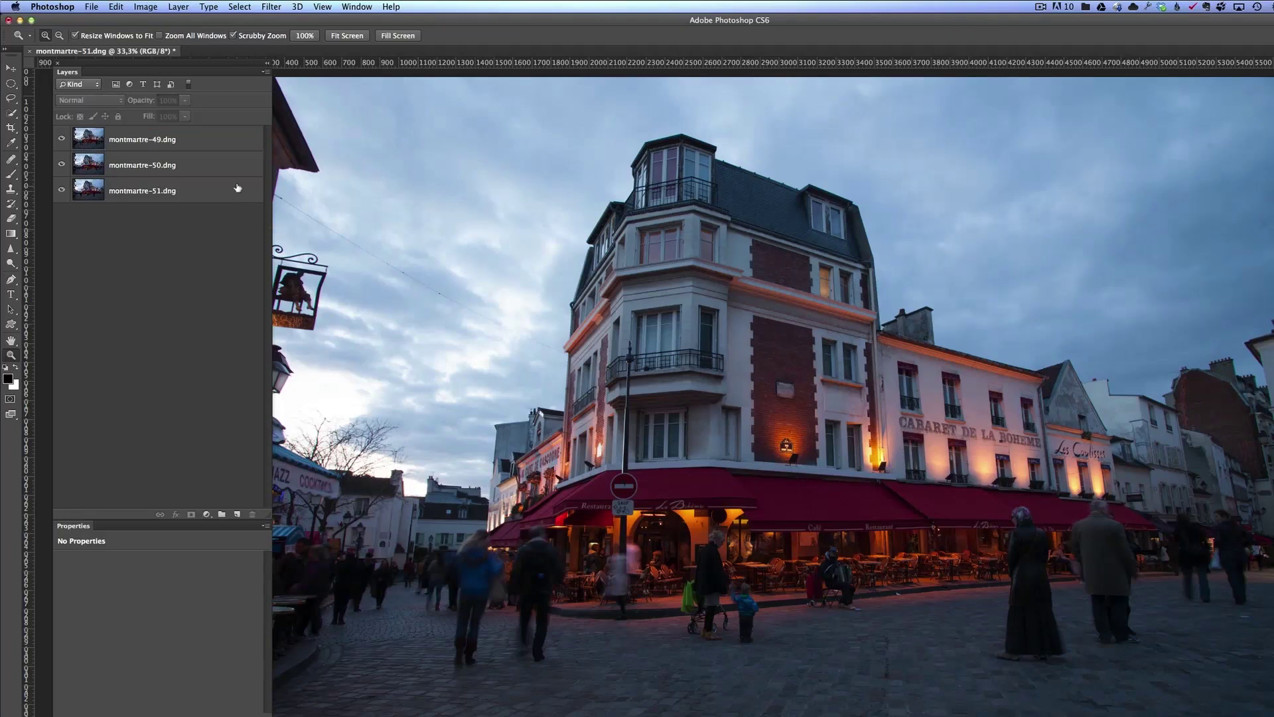
click(211, 137)
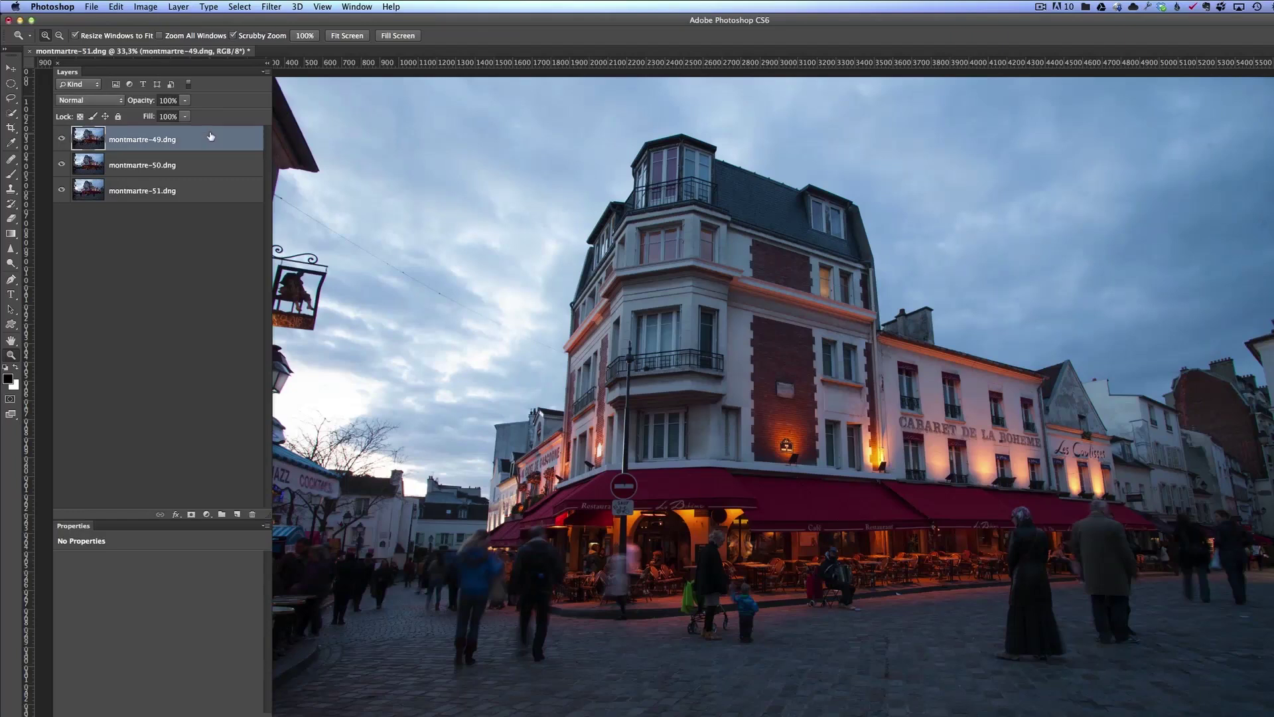
click(60, 140)
click(60, 140)
click(60, 140)
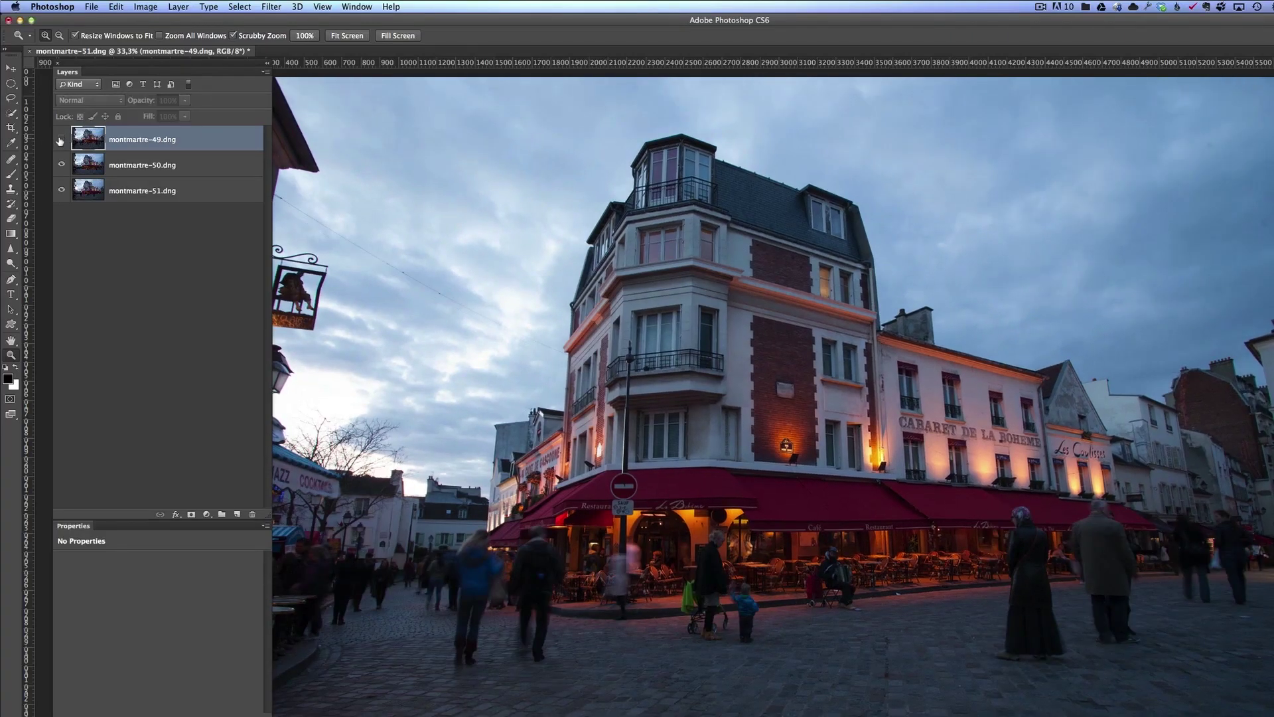
click(60, 140)
click(61, 140)
click(61, 140)
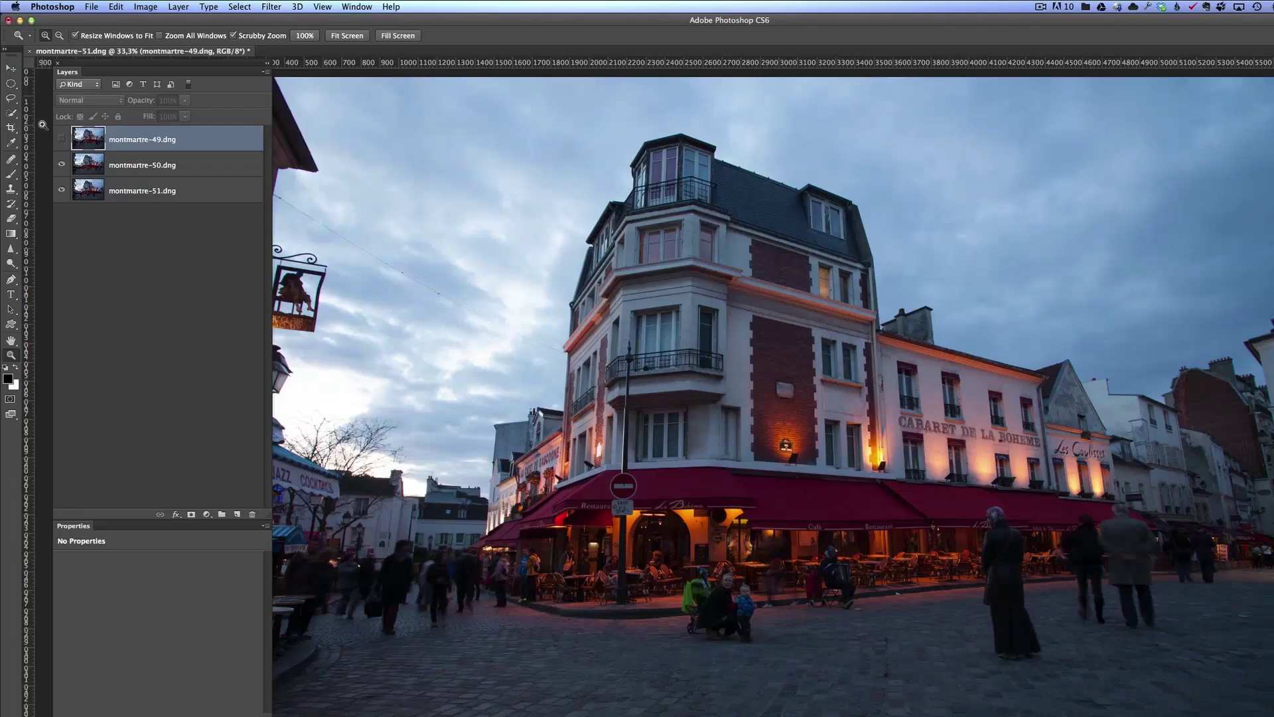
click(60, 140)
Select all three layers and auto-align them with Auto projection.
shift+click(203, 194)
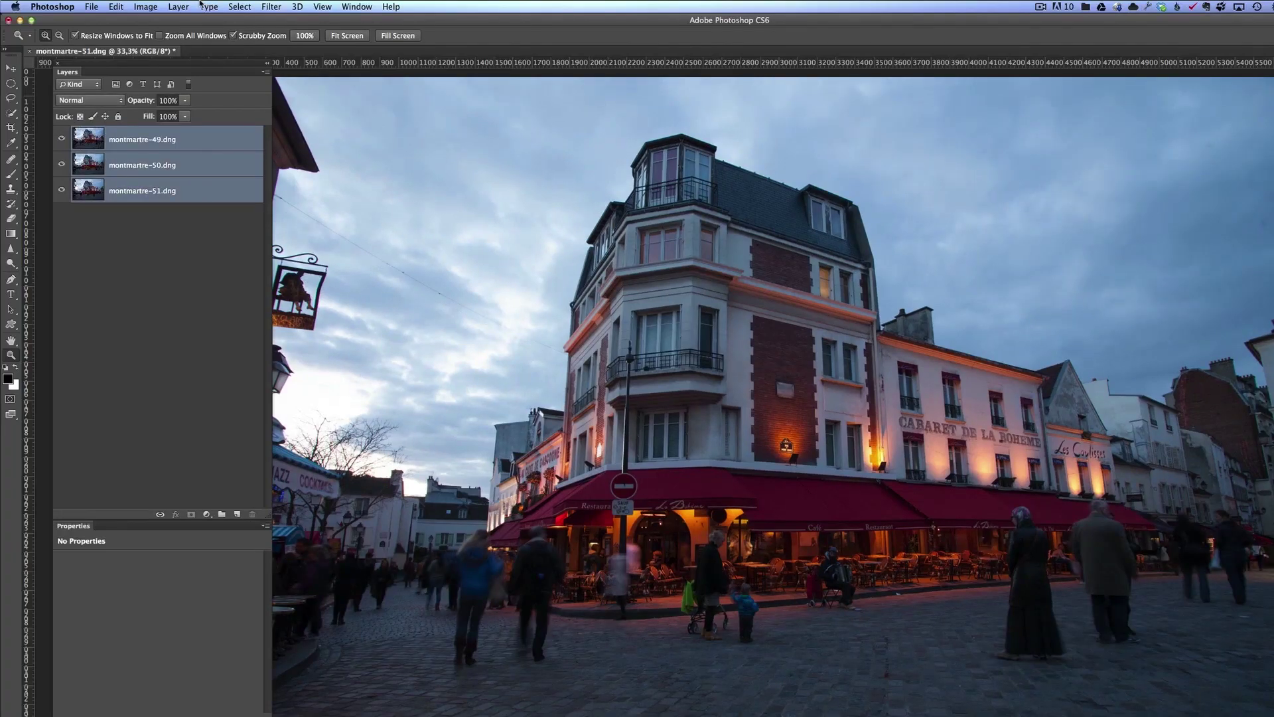
click(112, 7)
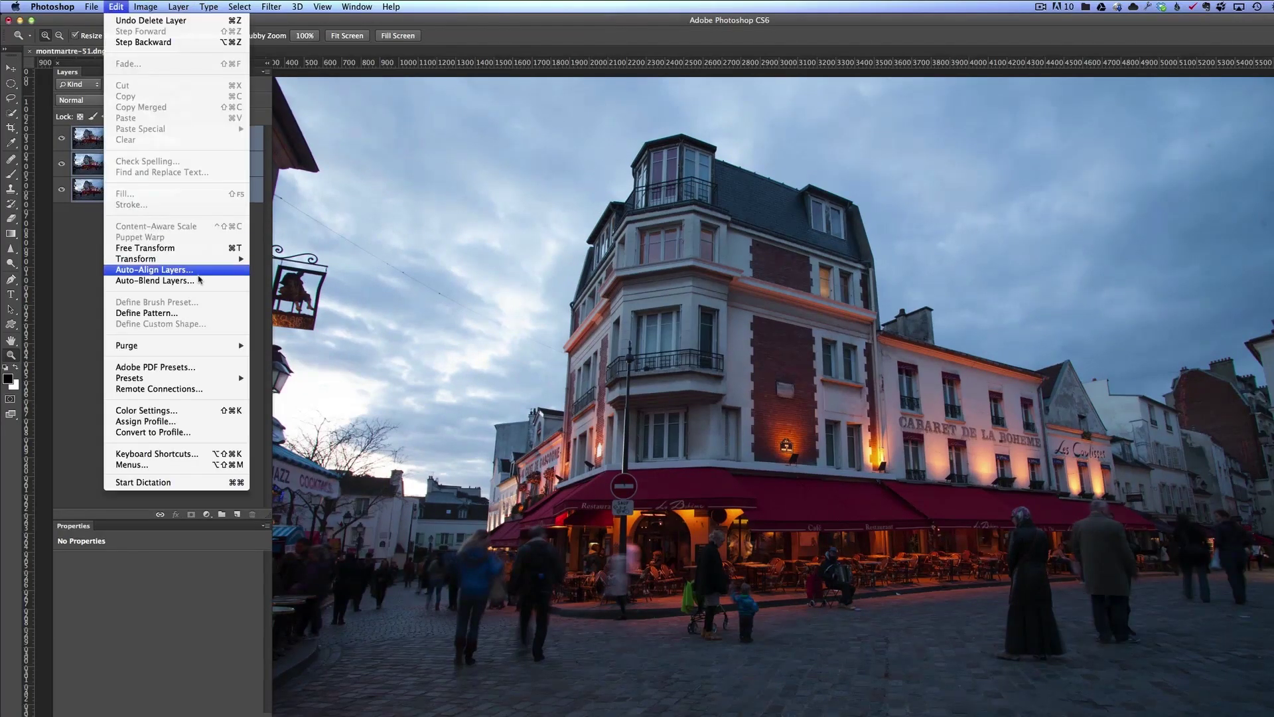
click(232, 274)
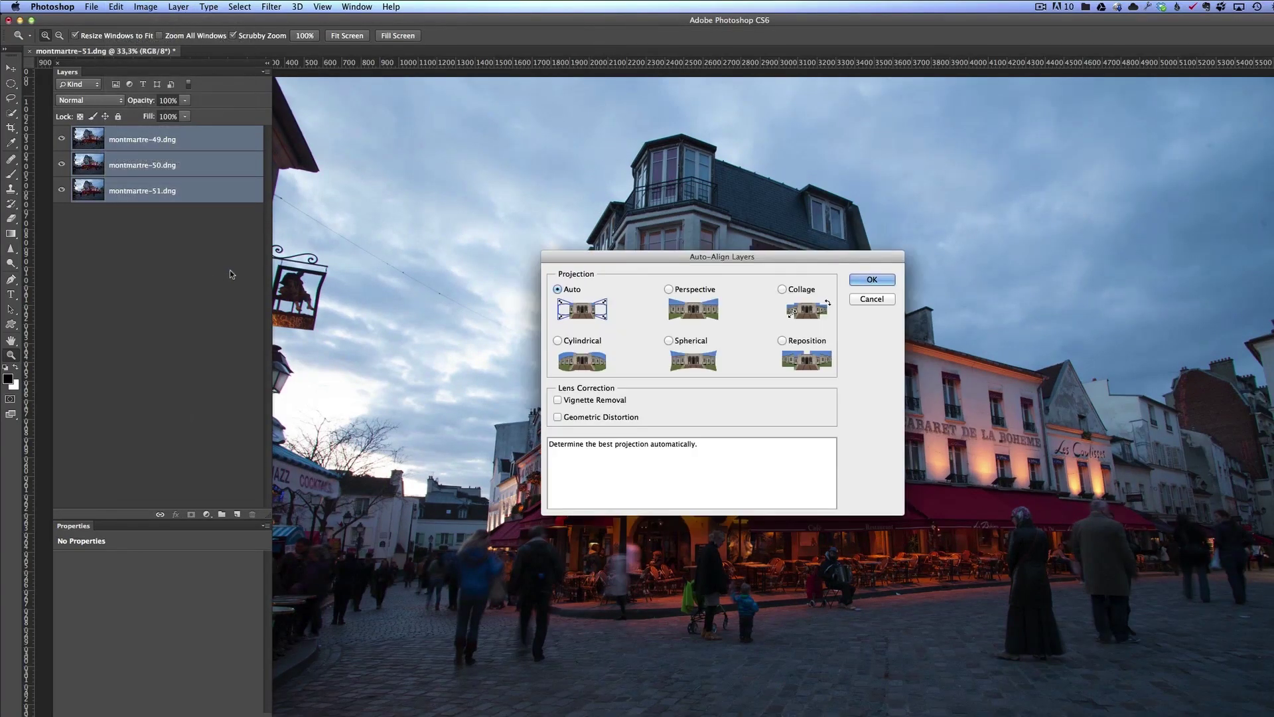
click(890, 281)
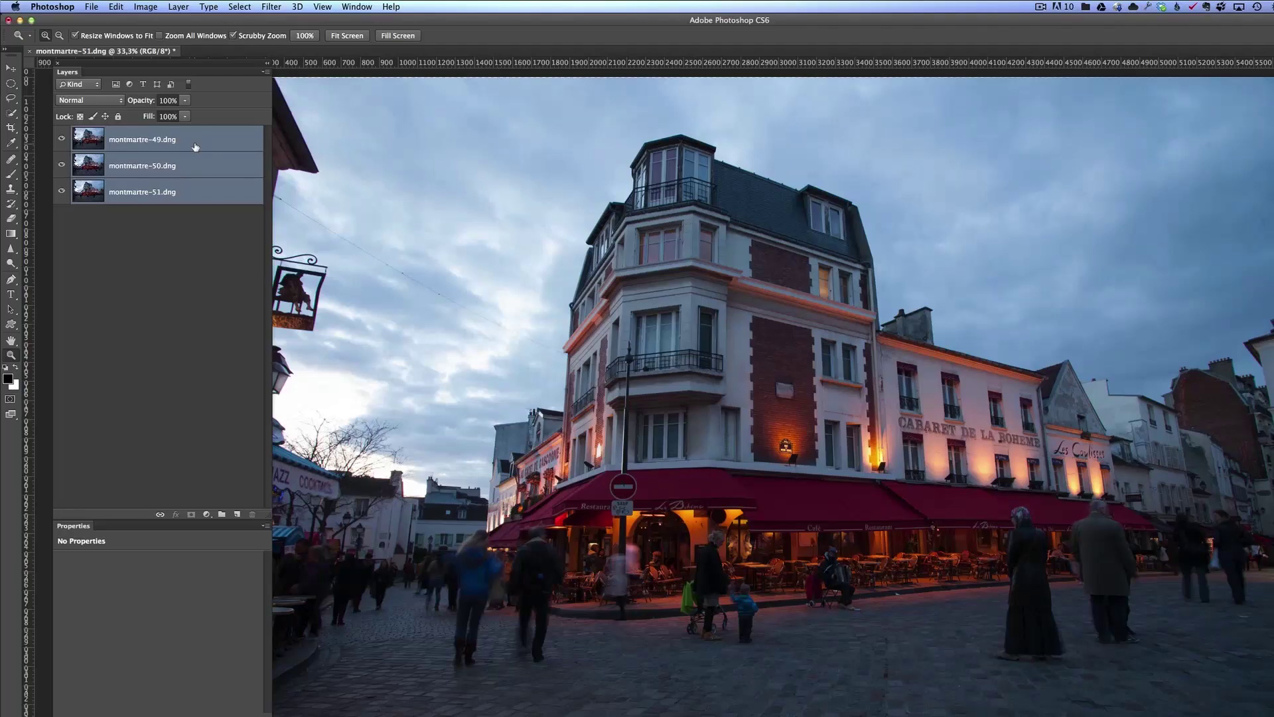
Convert the three layers into one smart object and set its stack mode to Median.
right_click(206, 143)
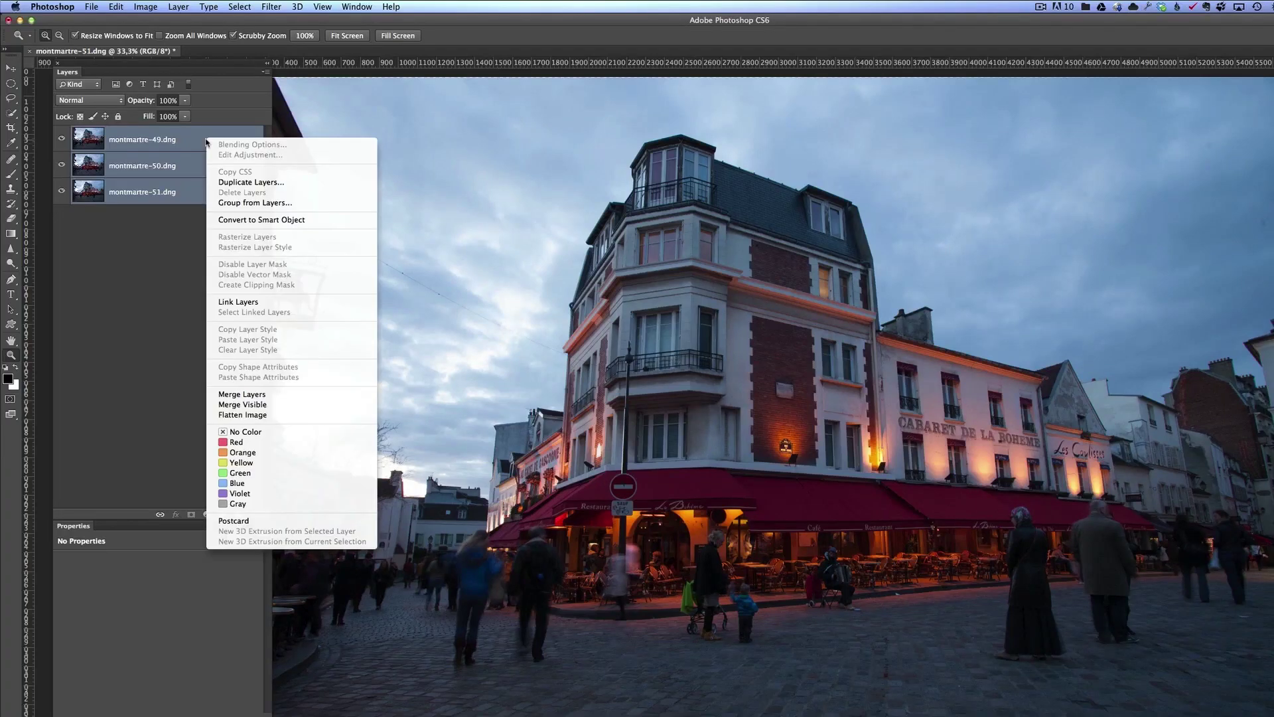
click(291, 219)
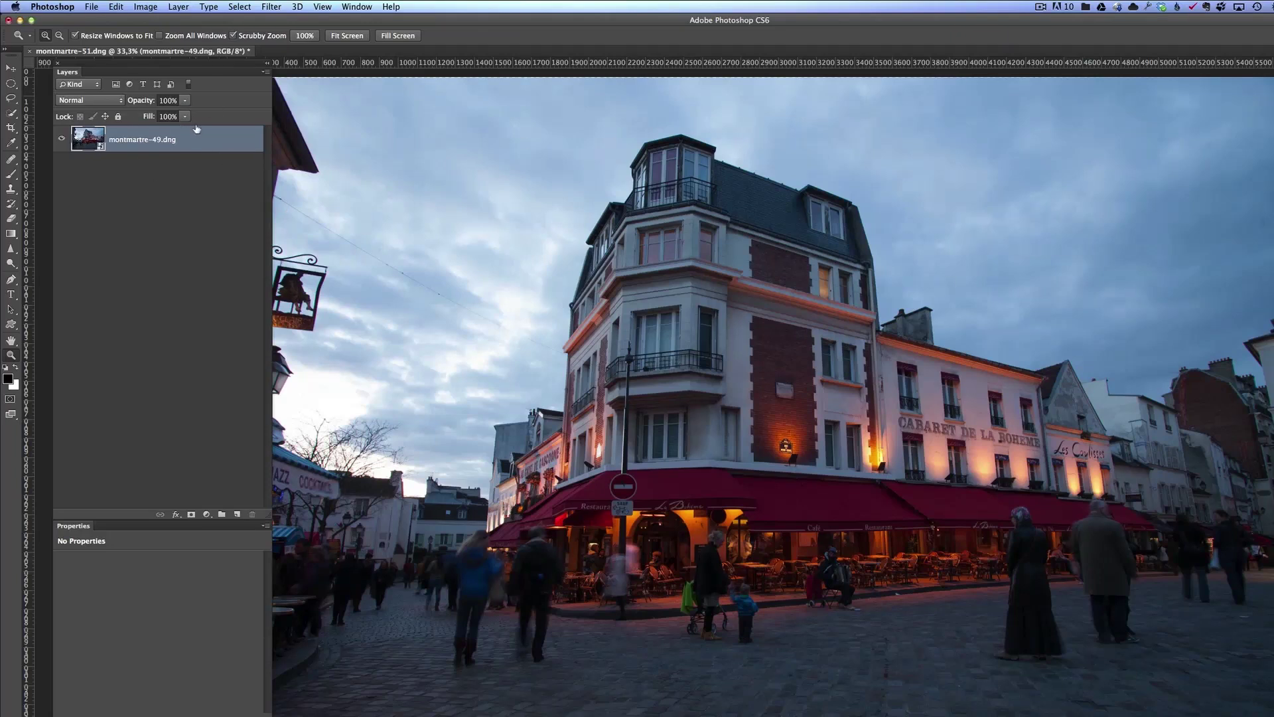
click(179, 7)
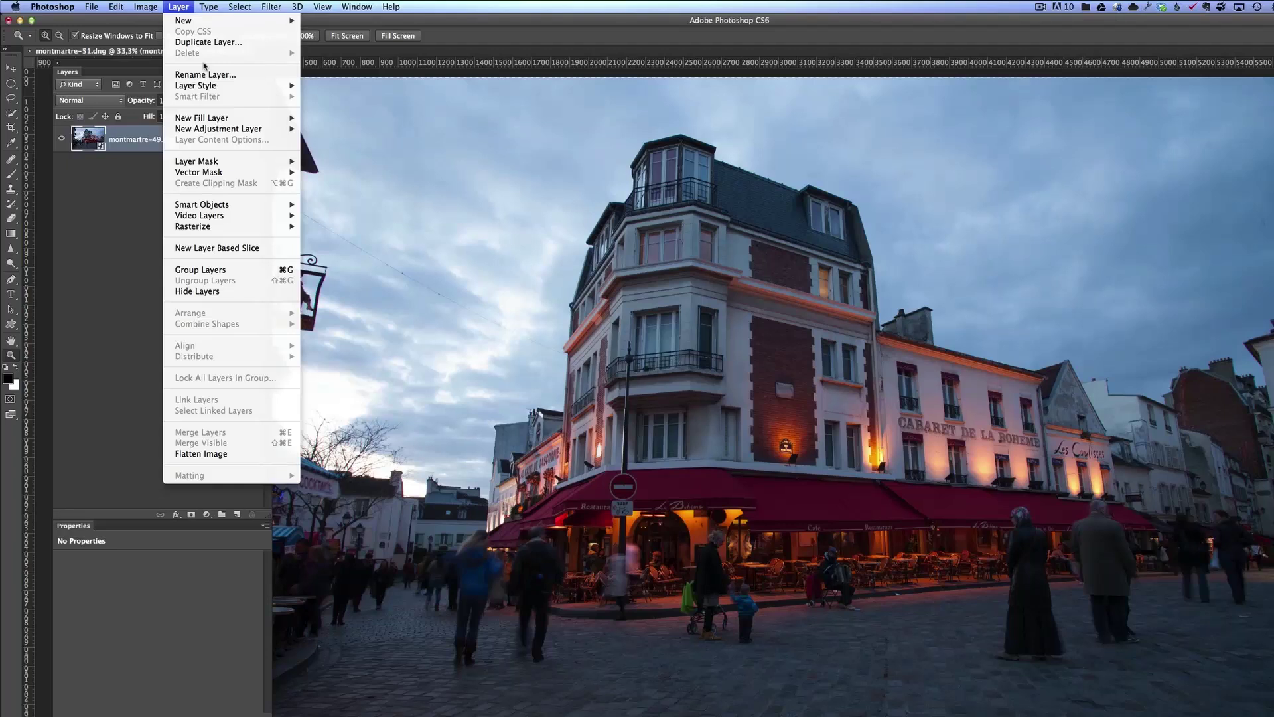
mouse_move(242, 205)
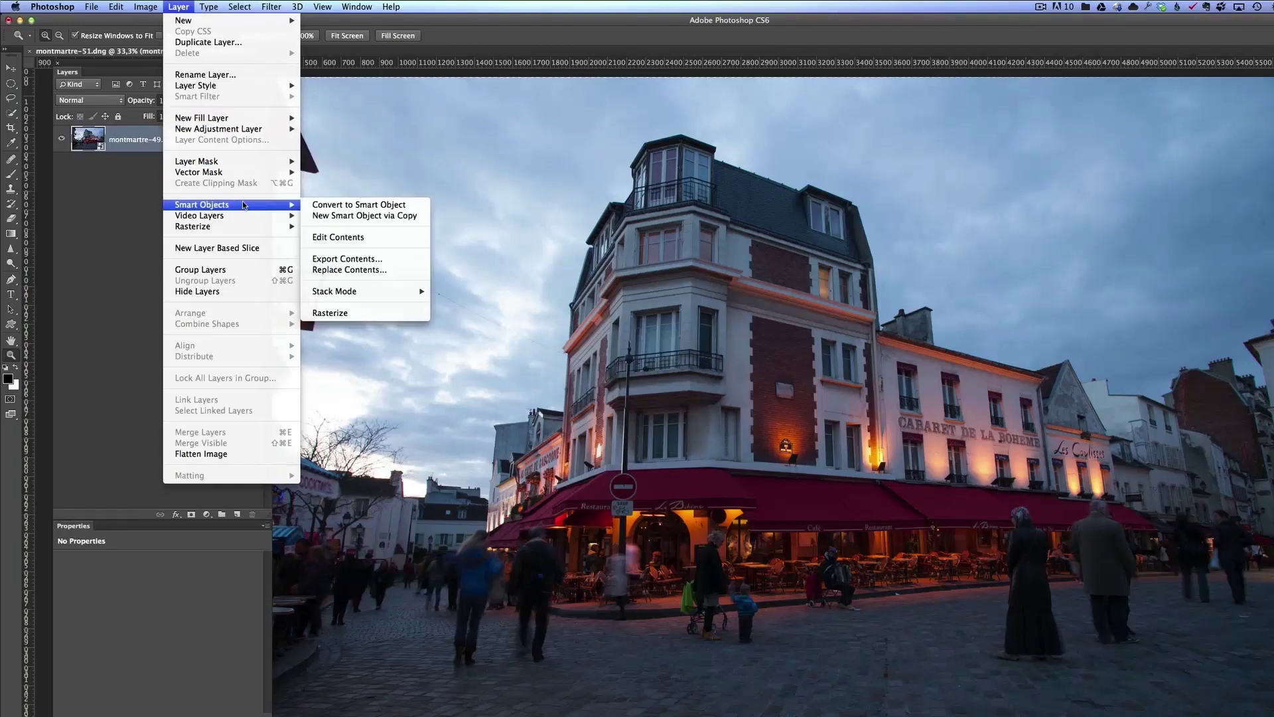
mouse_move(371, 293)
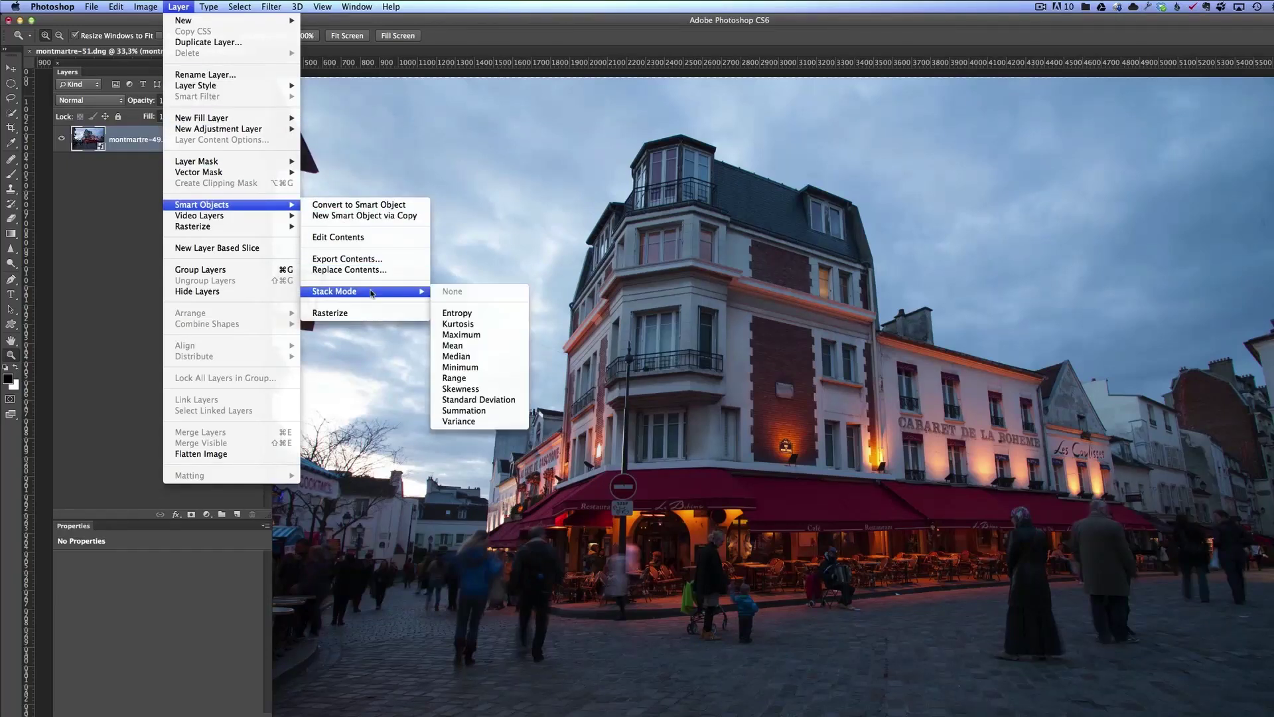
click(488, 360)
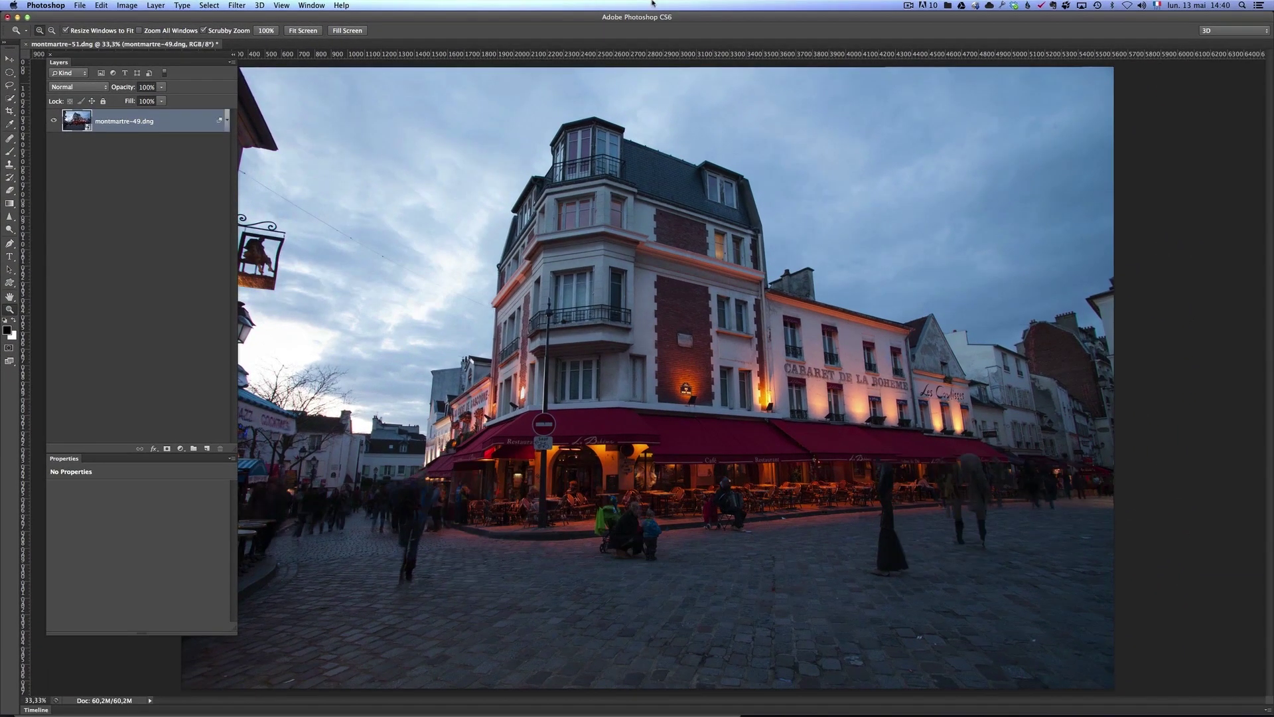
Undo and redo the Median stack to compare it against the original frames.
key(super+z)
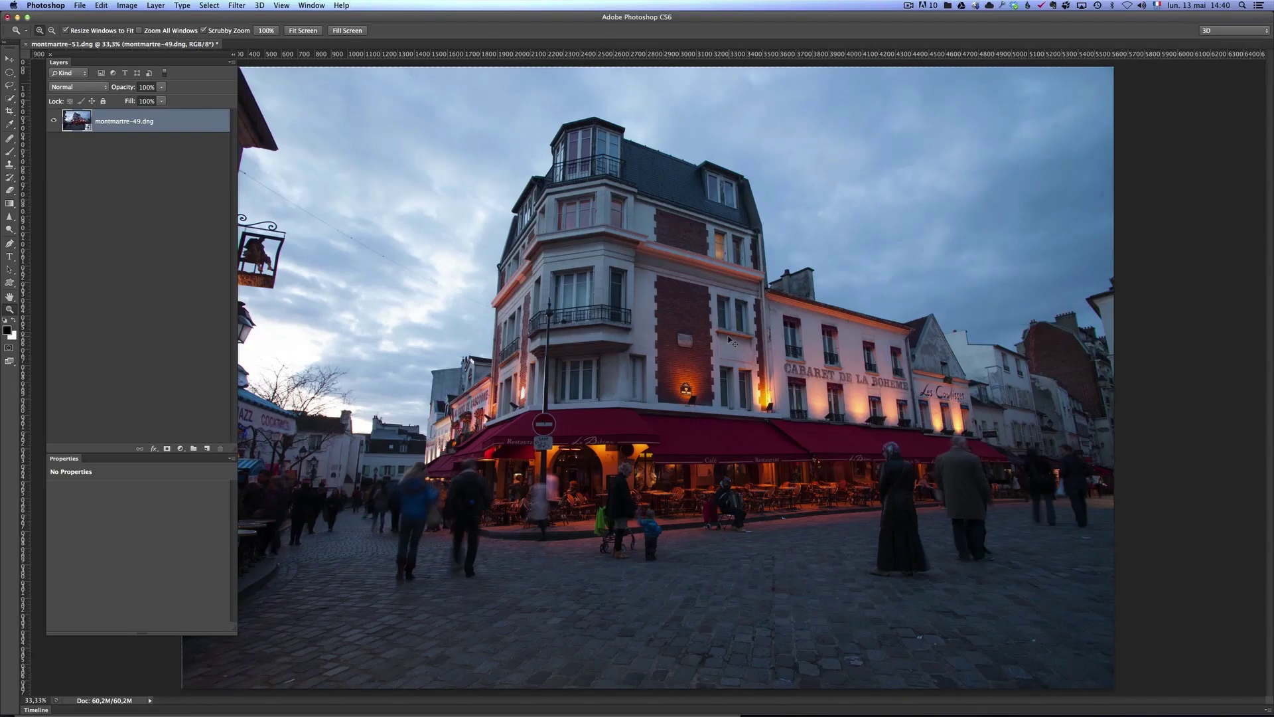
key(super+z)
key(super+z)
key(super+z)
key(super+z)
key(super+z)
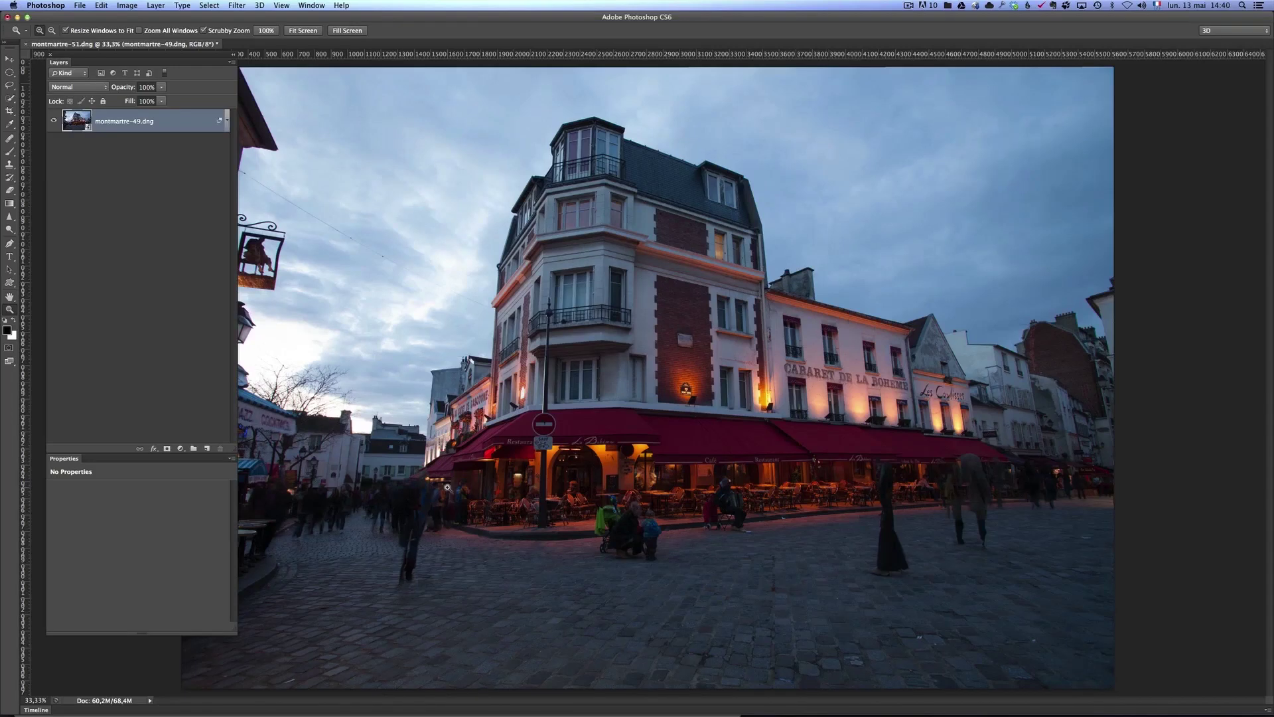
key(super+z)
key(super+z)
key(super+z)
key(super+z)
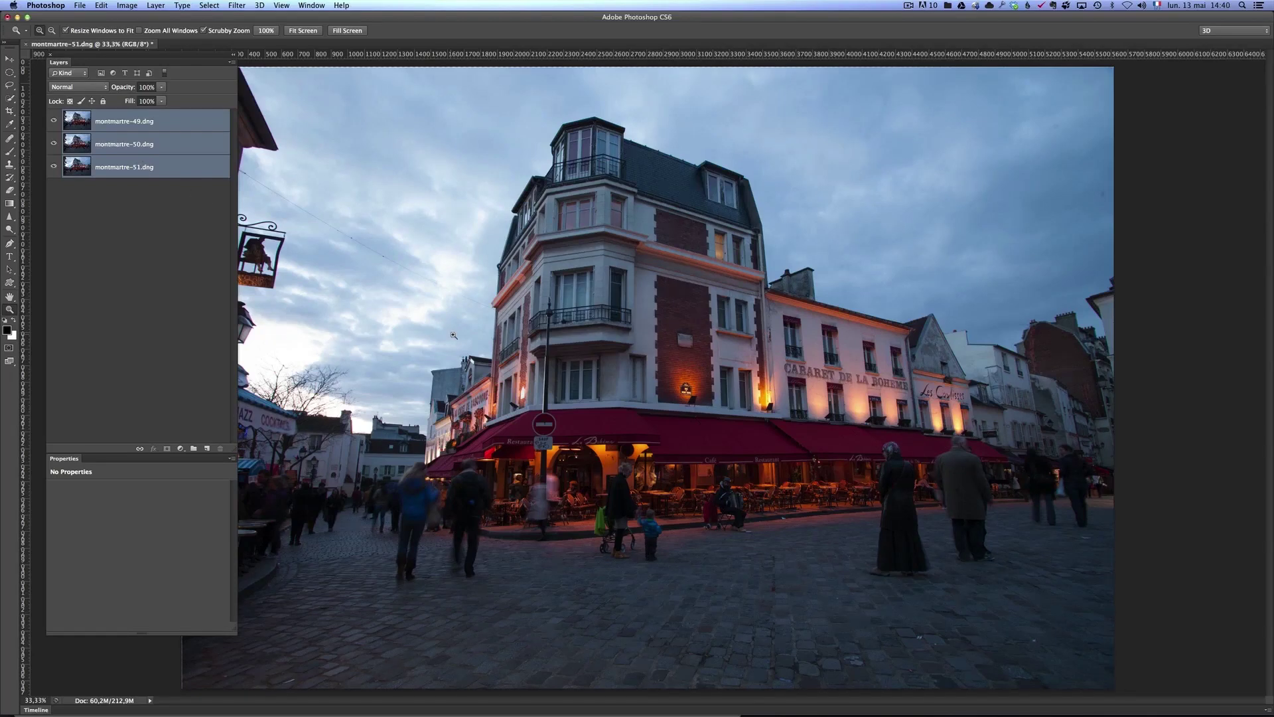
Close the Montmartre document, return to Lightroom and load Jeru-117 in Develop.
key(super+w)
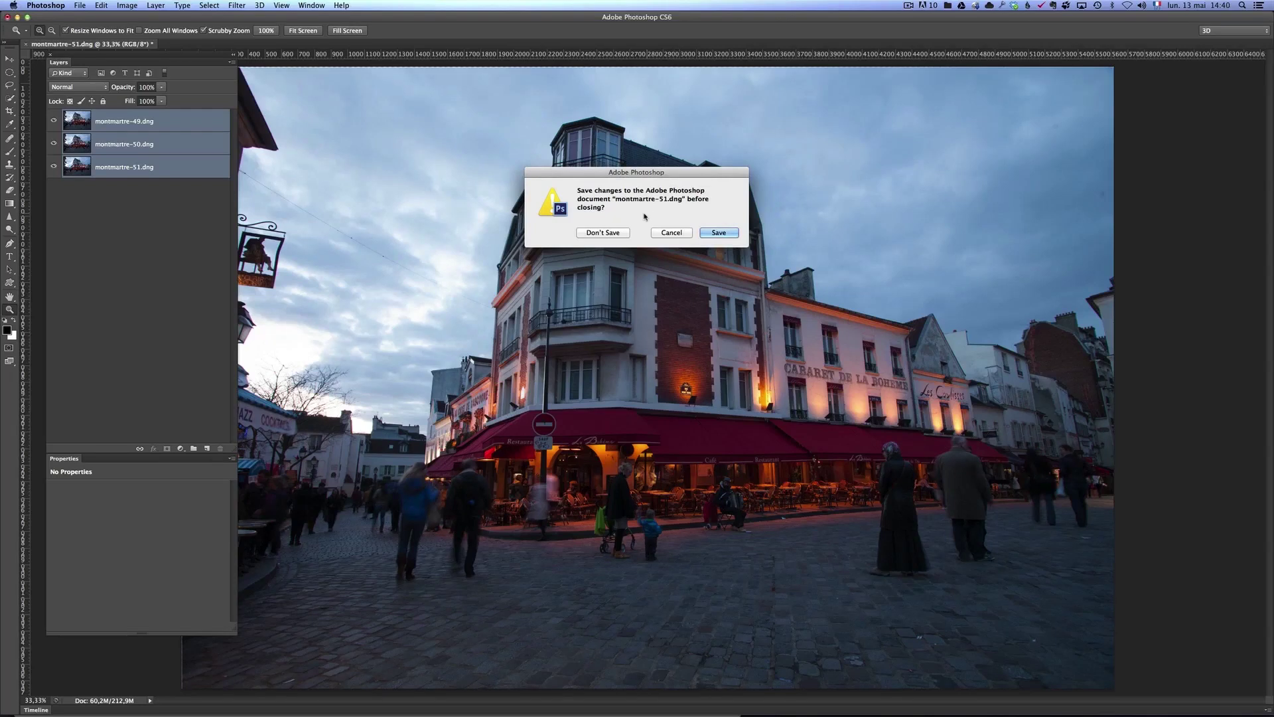
click(620, 235)
key(super+Tab)
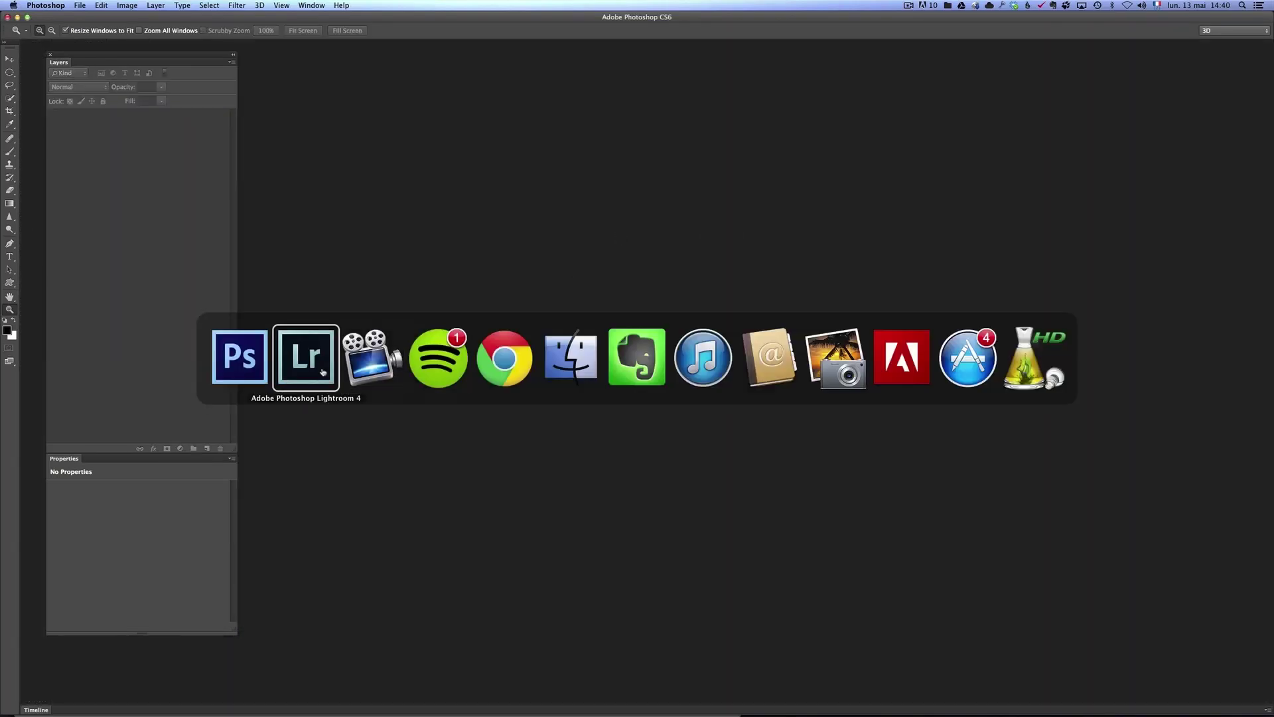
click(323, 372)
click(309, 682)
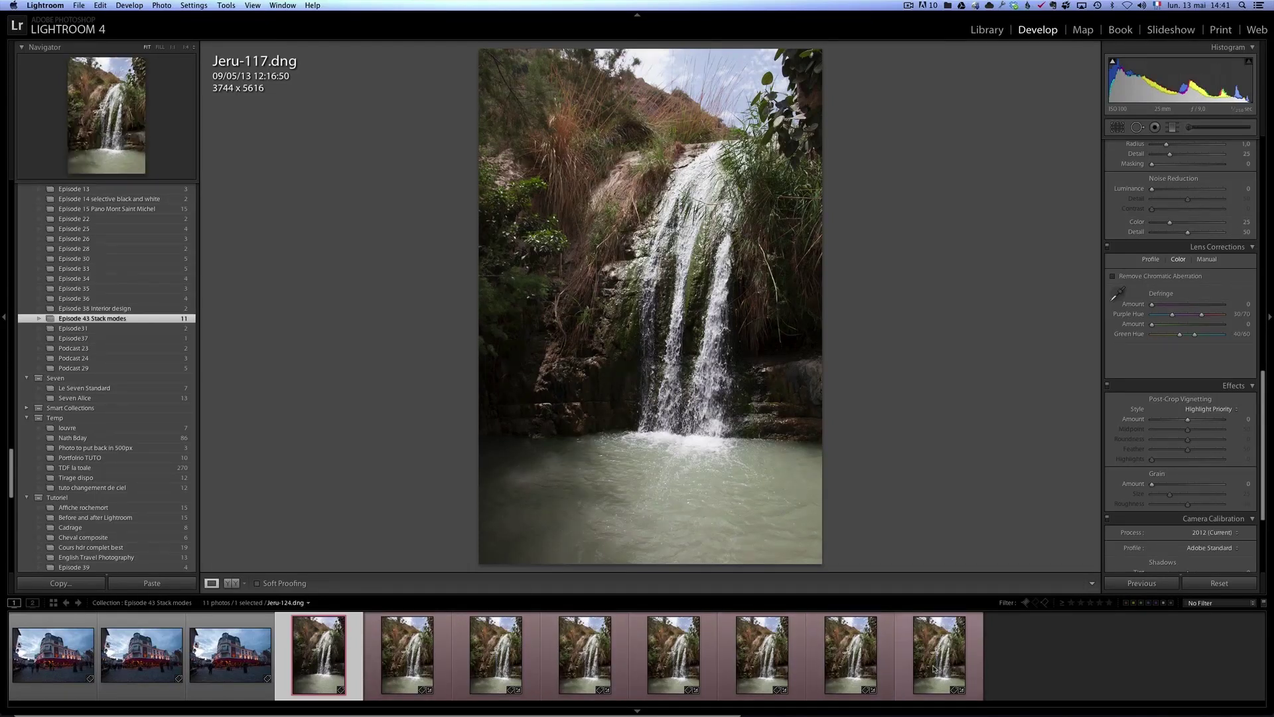
scroll(1246, 226, up, 15)
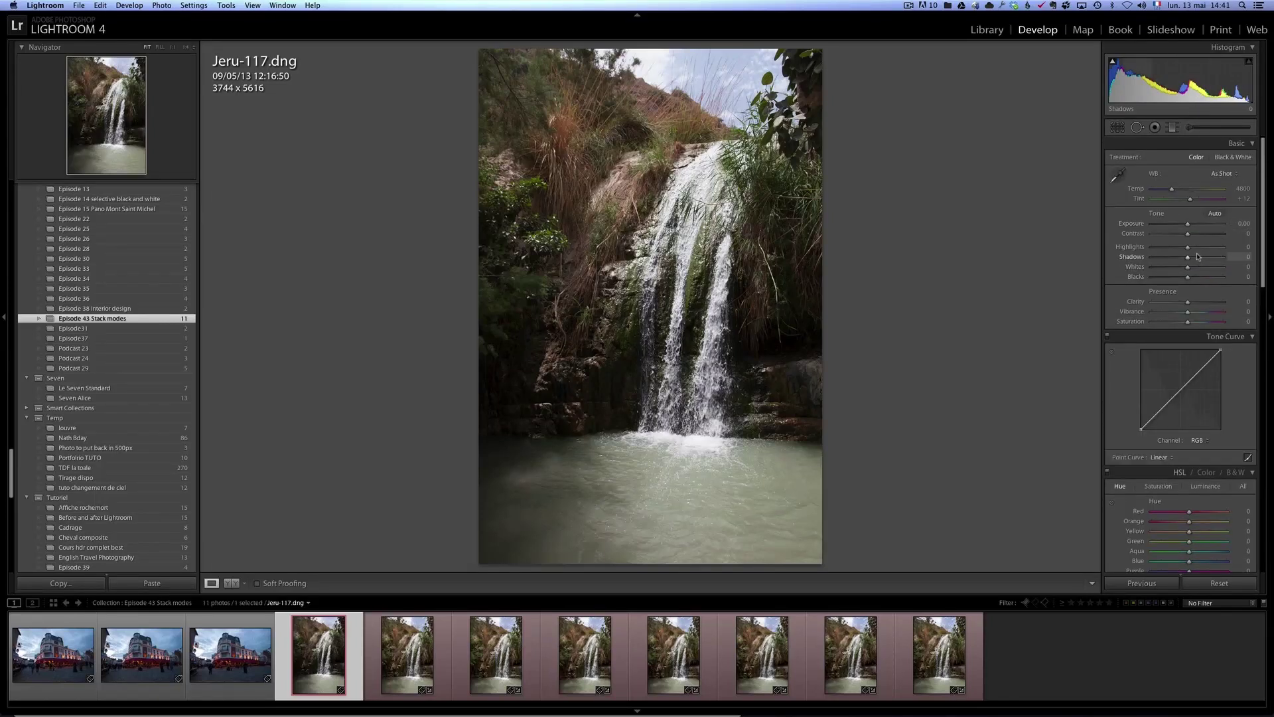
Set Shadows +100 and Highlights −100, adjust Whites, and add Vibrance +47 and Clarity +26.
mouse_move(1201, 260)
mouse_down()
mouse_move(1224, 260)
mouse_move(1216, 270)
mouse_up()
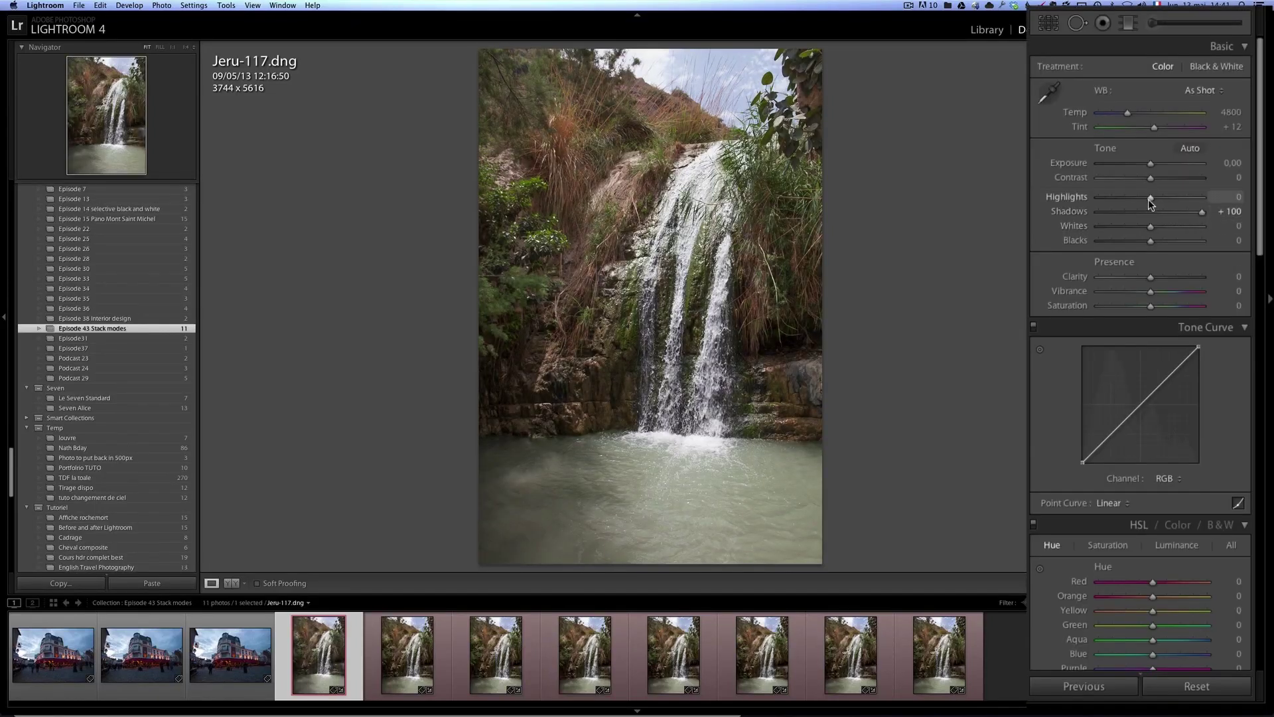
drag(1150, 197, 1066, 191)
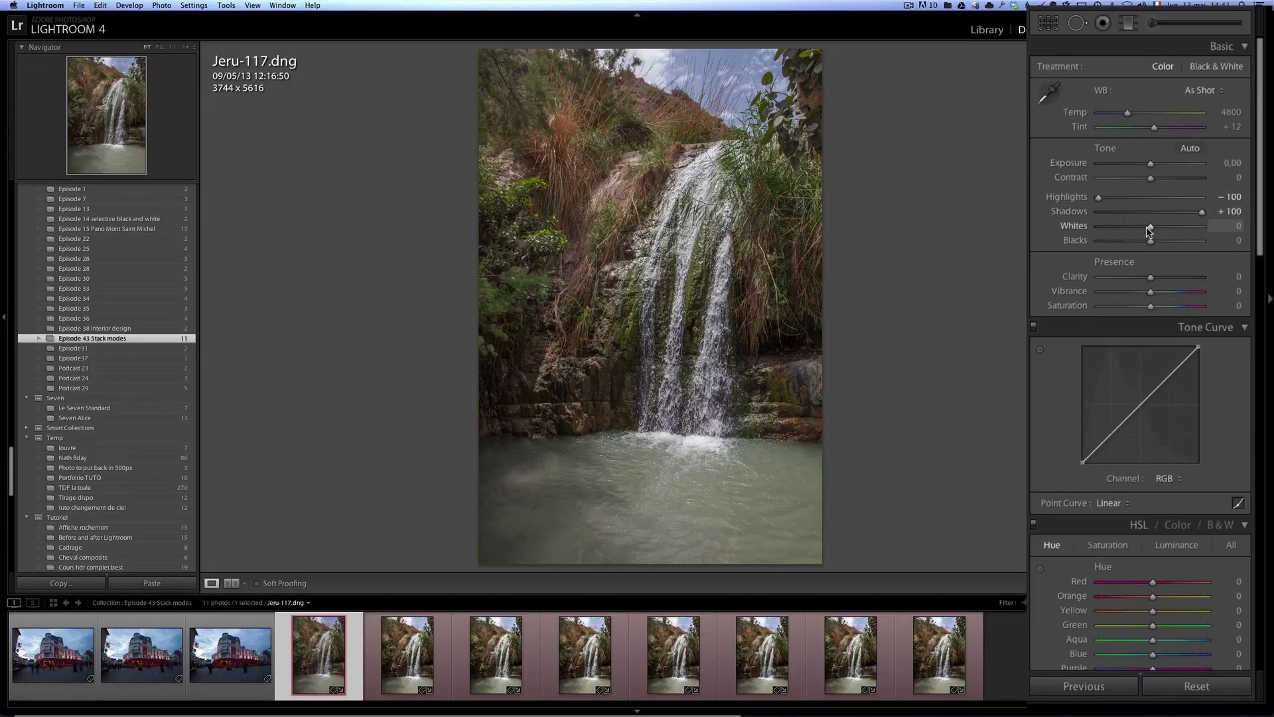
mouse_move(1150, 227)
mouse_down()
mouse_move(1169, 227)
mouse_move(1140, 240)
mouse_up()
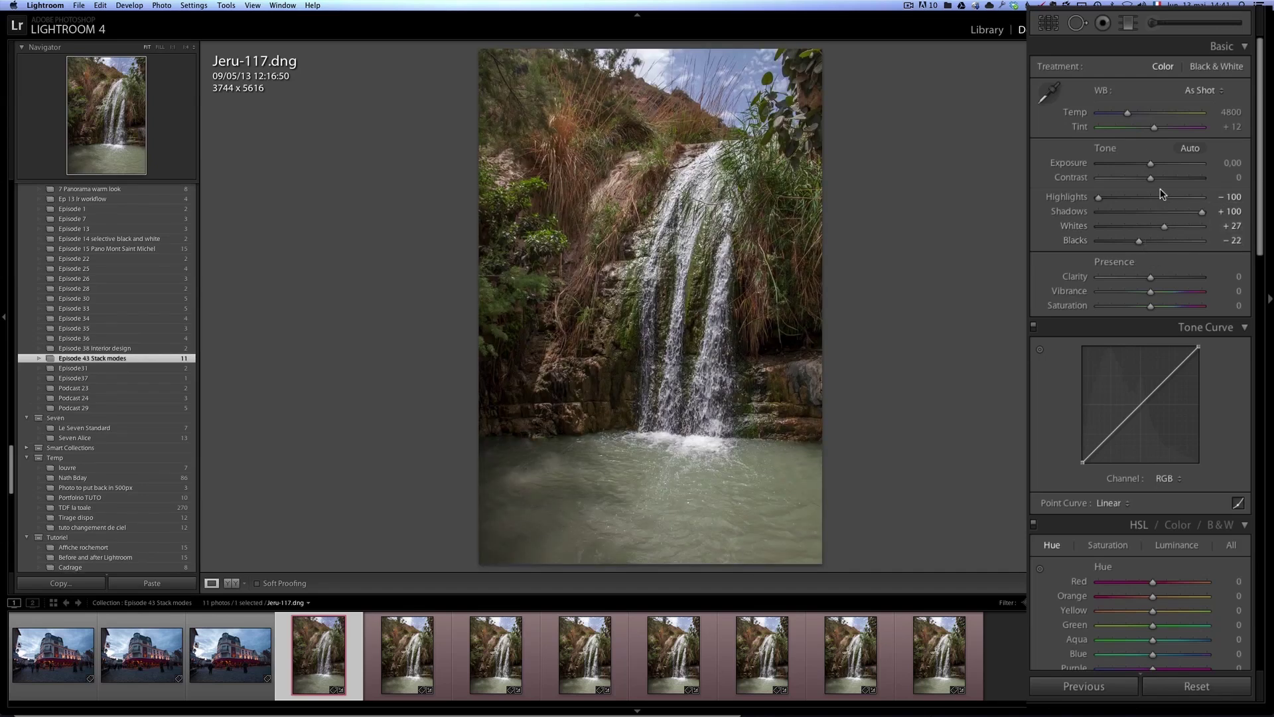
drag(1151, 291, 1175, 291)
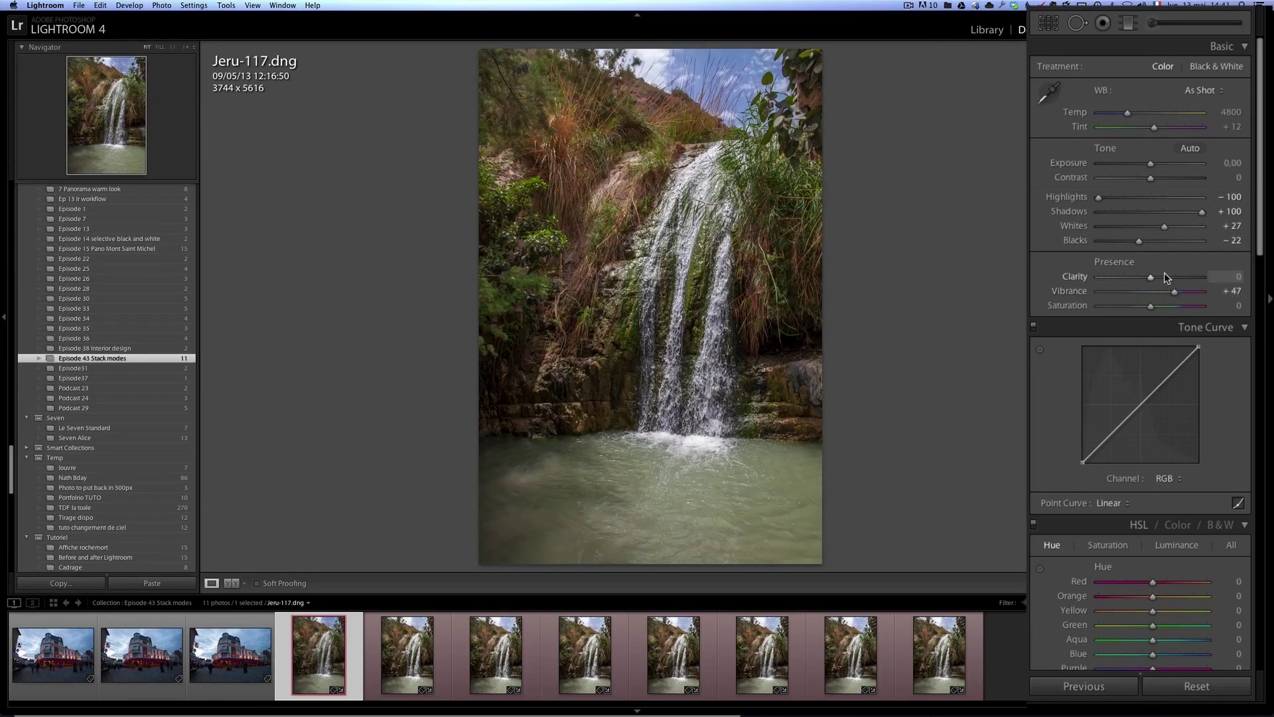
click(1163, 275)
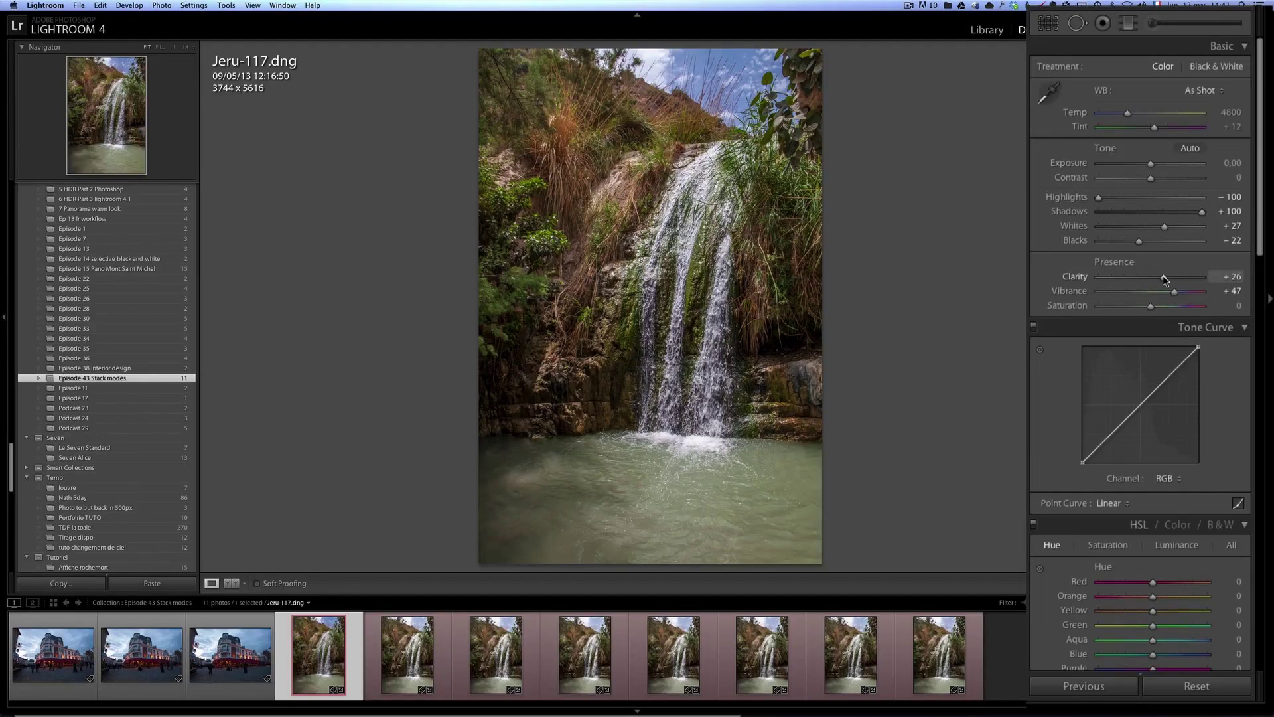
Enable lens profile corrections and add a −12 post-crop vignette.
scroll(1162, 275, down, 15)
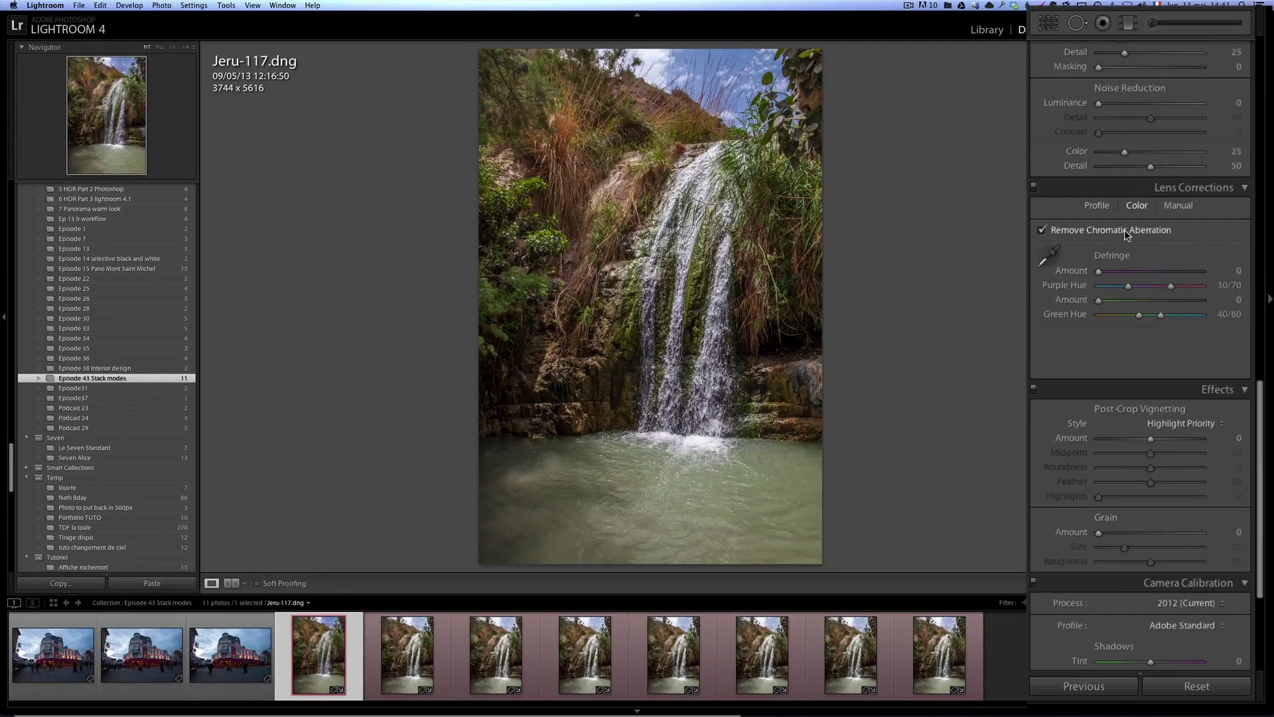
click(1096, 206)
click(1102, 227)
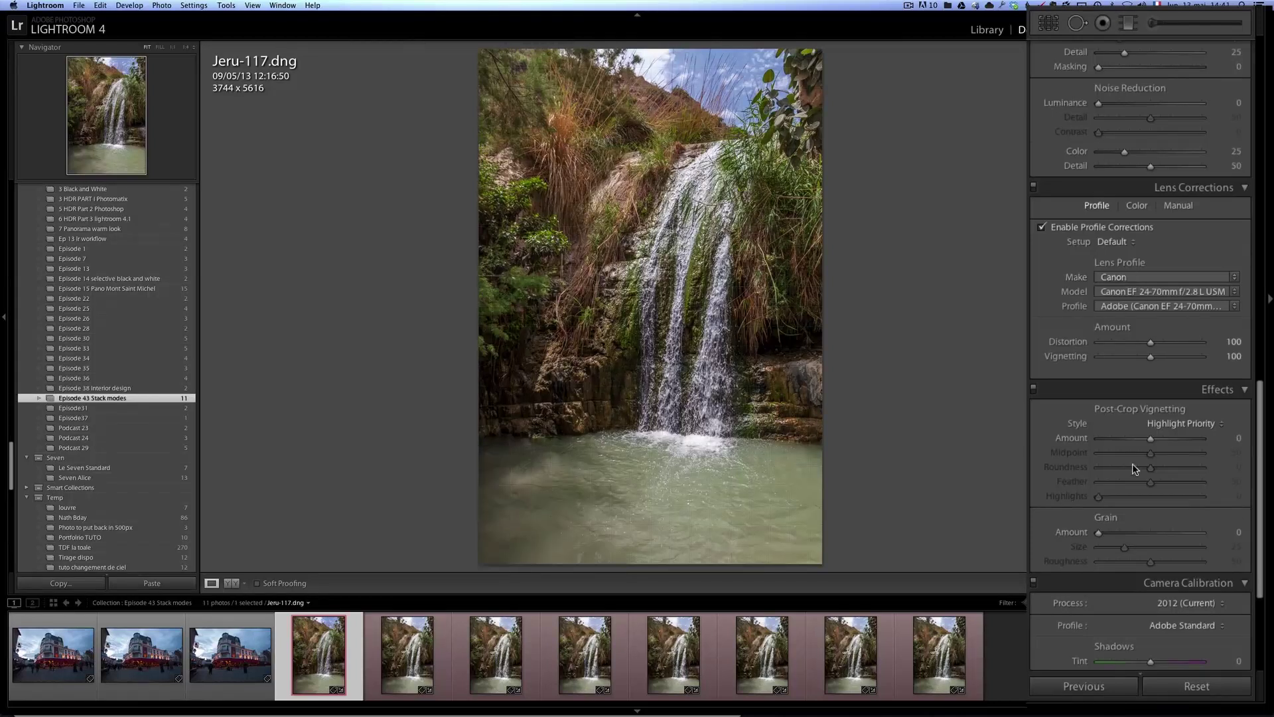
drag(1150, 438, 1145, 444)
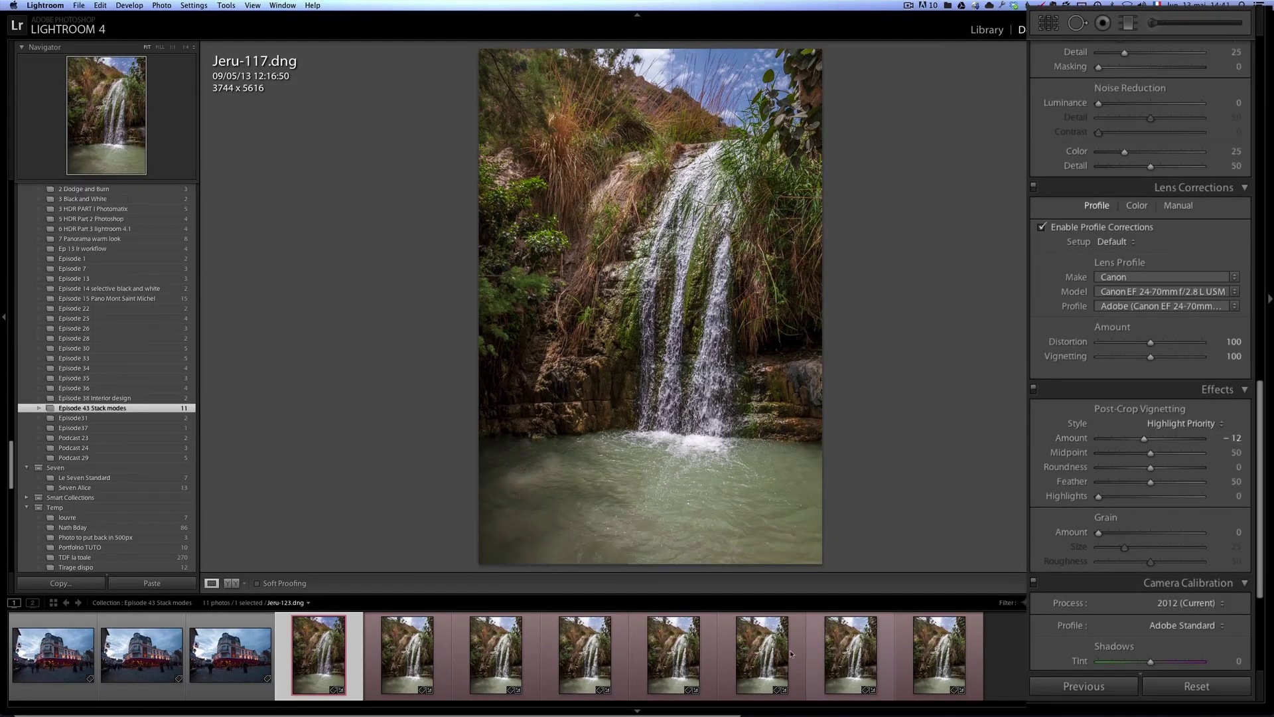
Set the camera calibration profile of Jeru-117 to Camera Landscape.
scroll(1094, 489, down, 5)
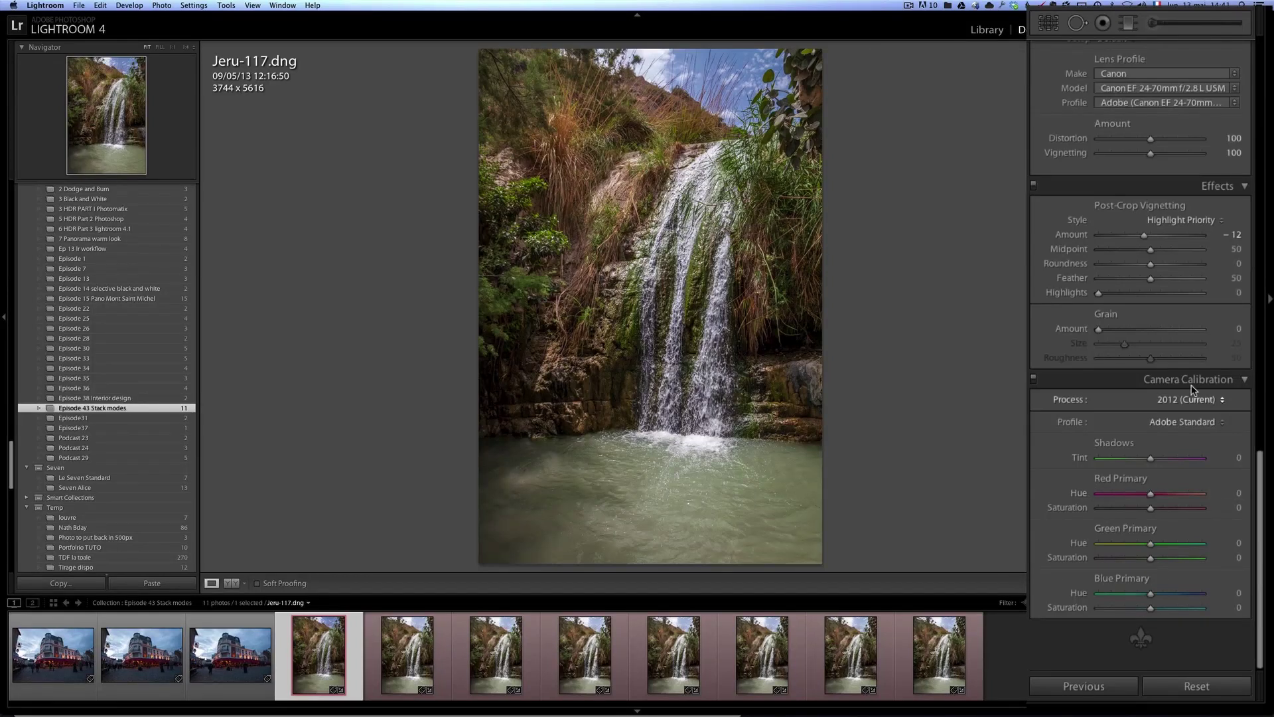
click(1197, 422)
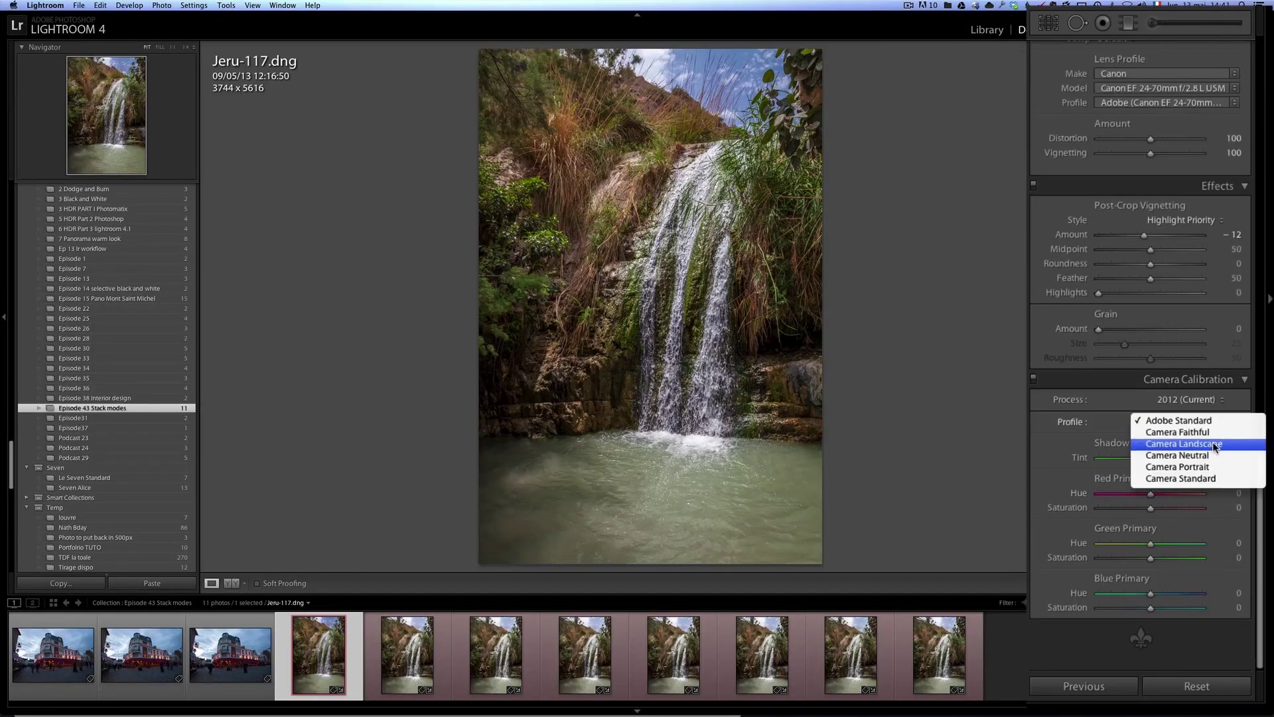
click(1194, 443)
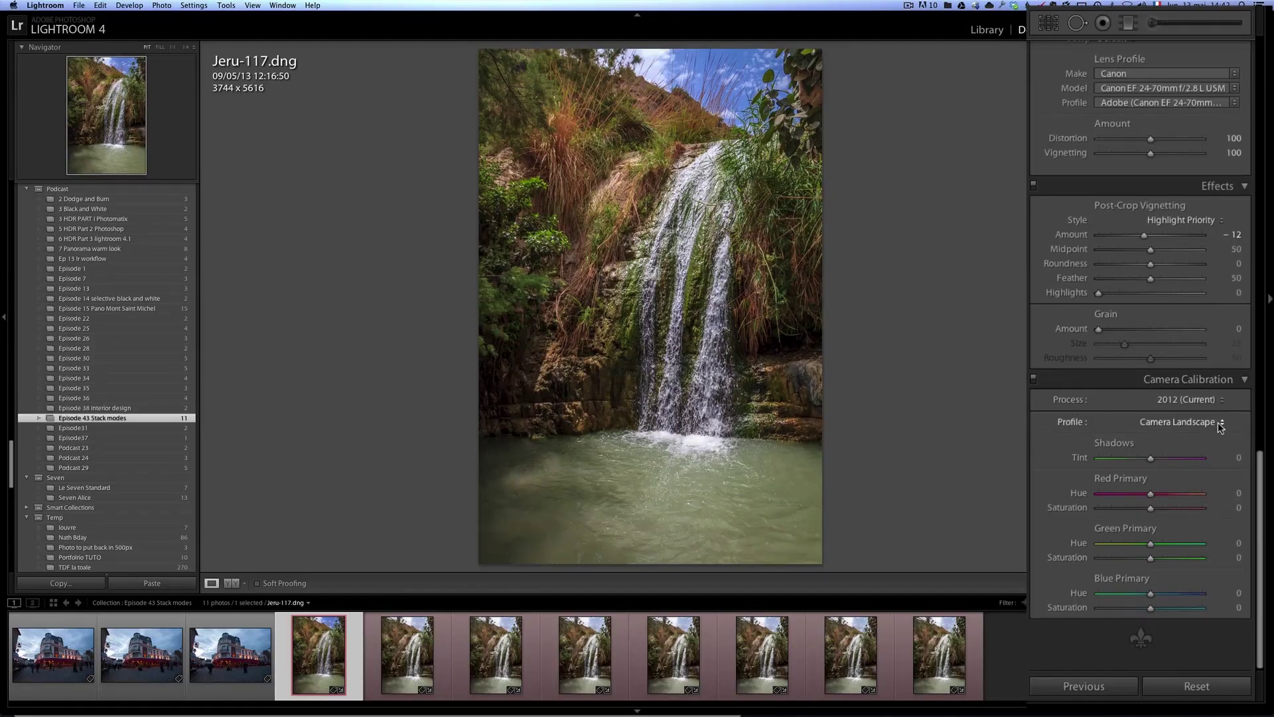
click(1188, 423)
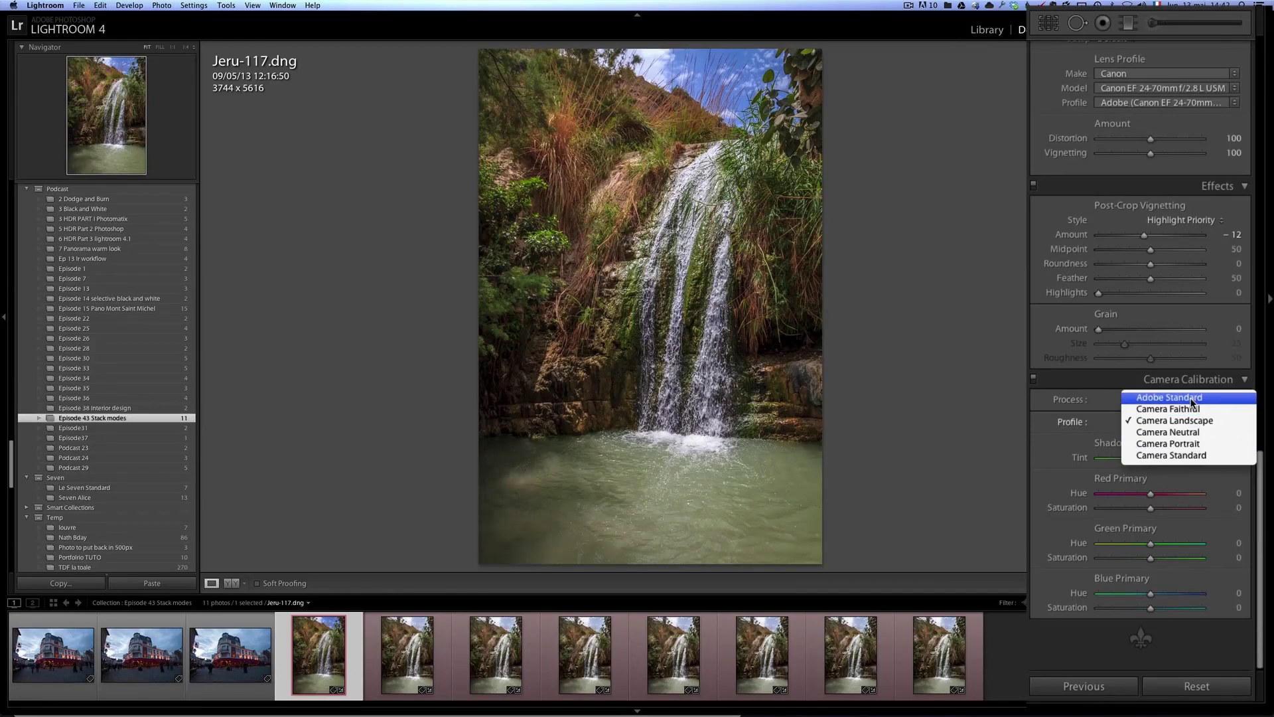
click(1201, 422)
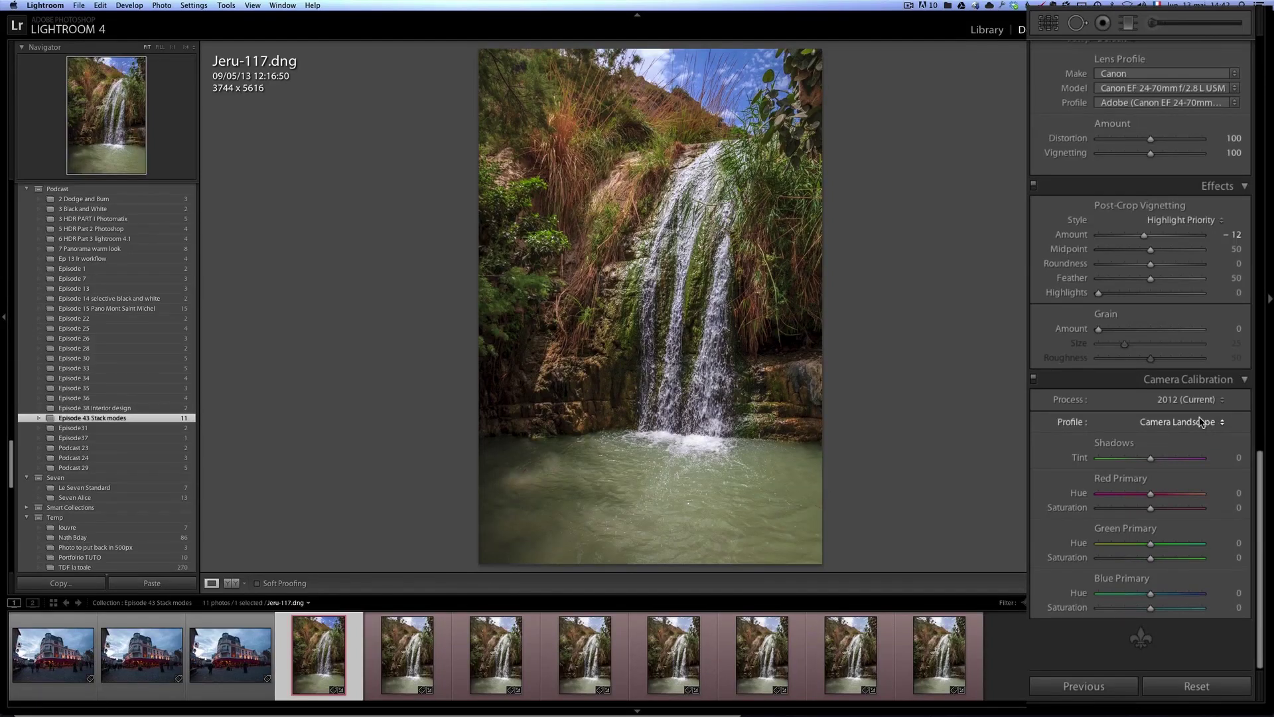
click(1202, 422)
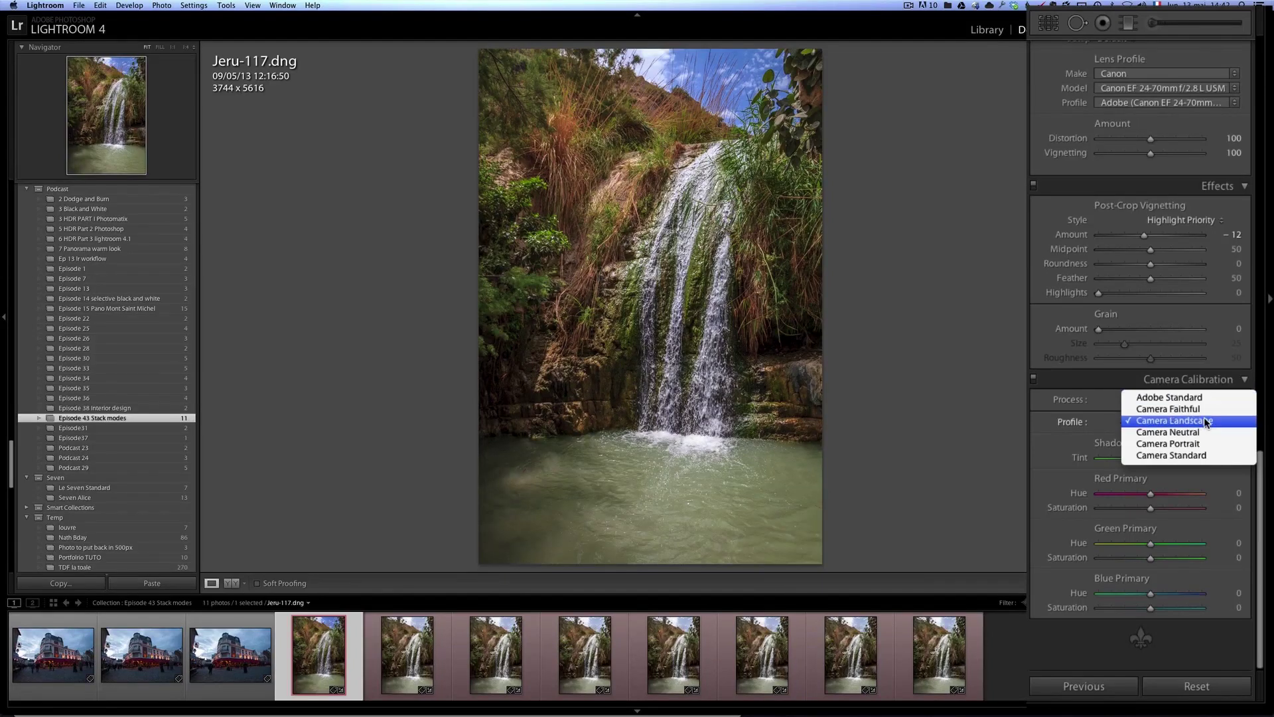
click(1149, 421)
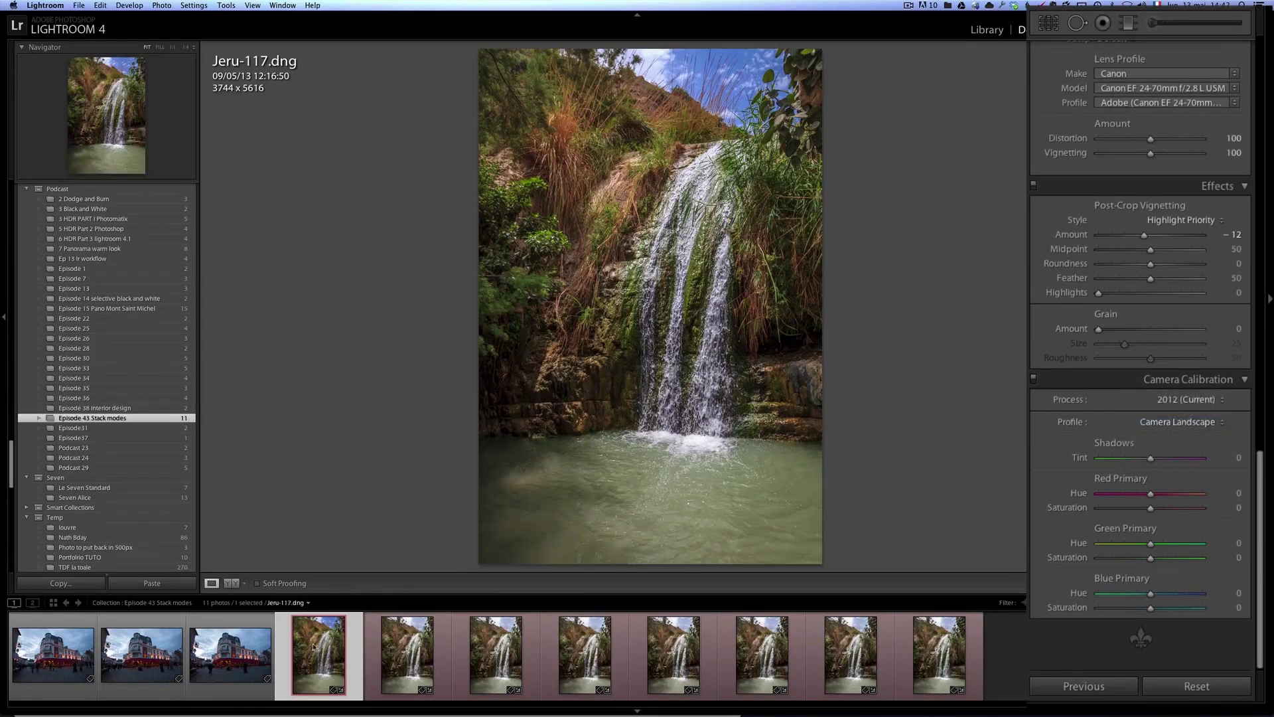
Select the eight waterfall frames and open Sync settings with every option checked.
shift+click(915, 654)
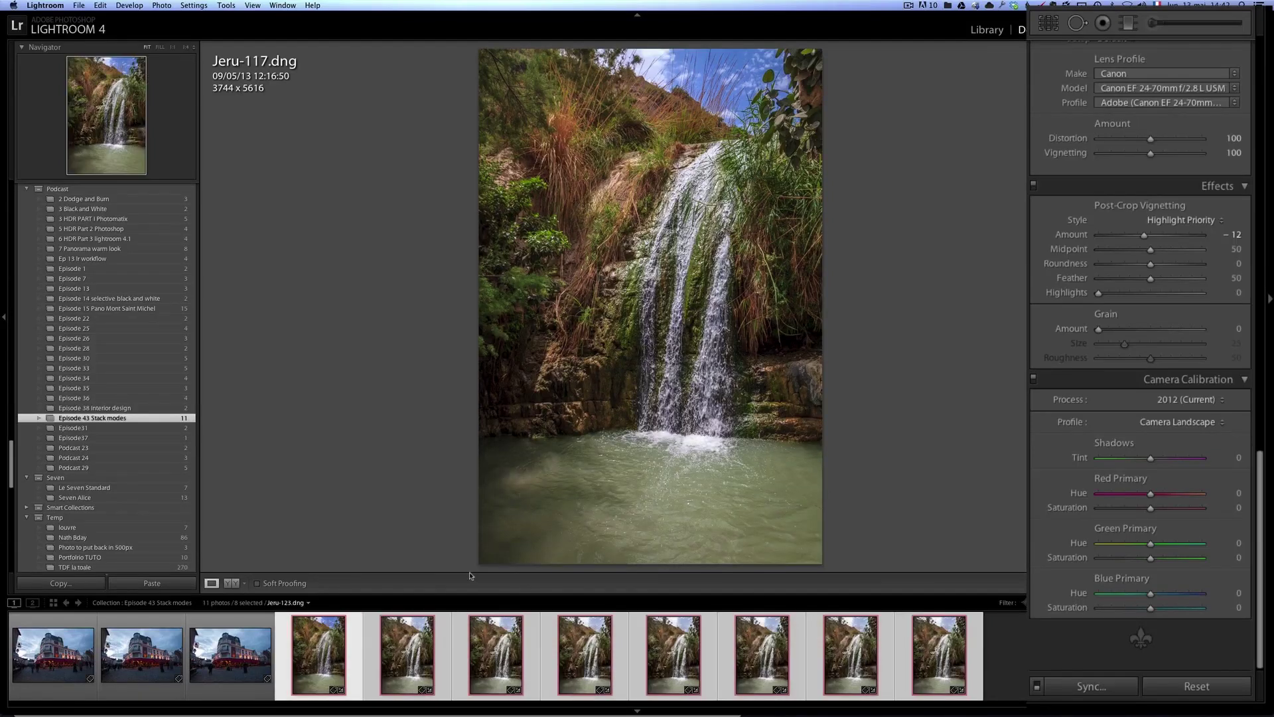
click(1102, 690)
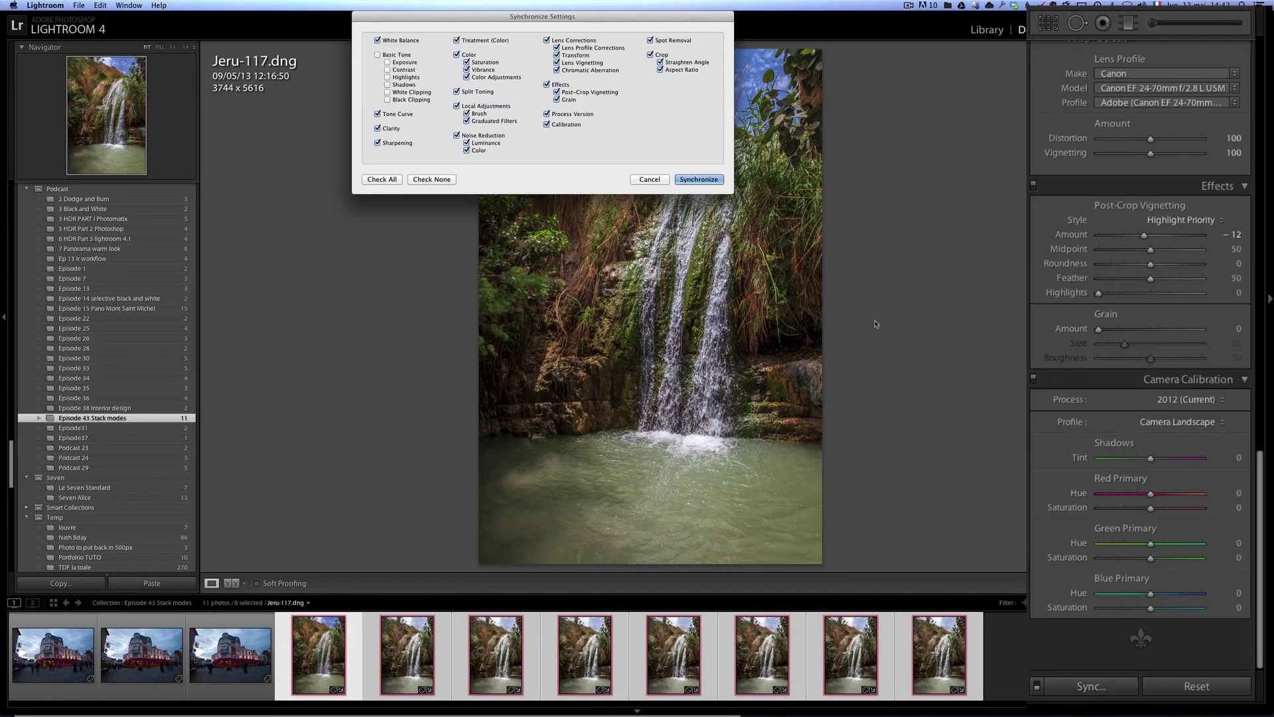
click(392, 180)
Synchronize Jeru-117's edits to all eight frames and open them as Photoshop layers.
click(699, 179)
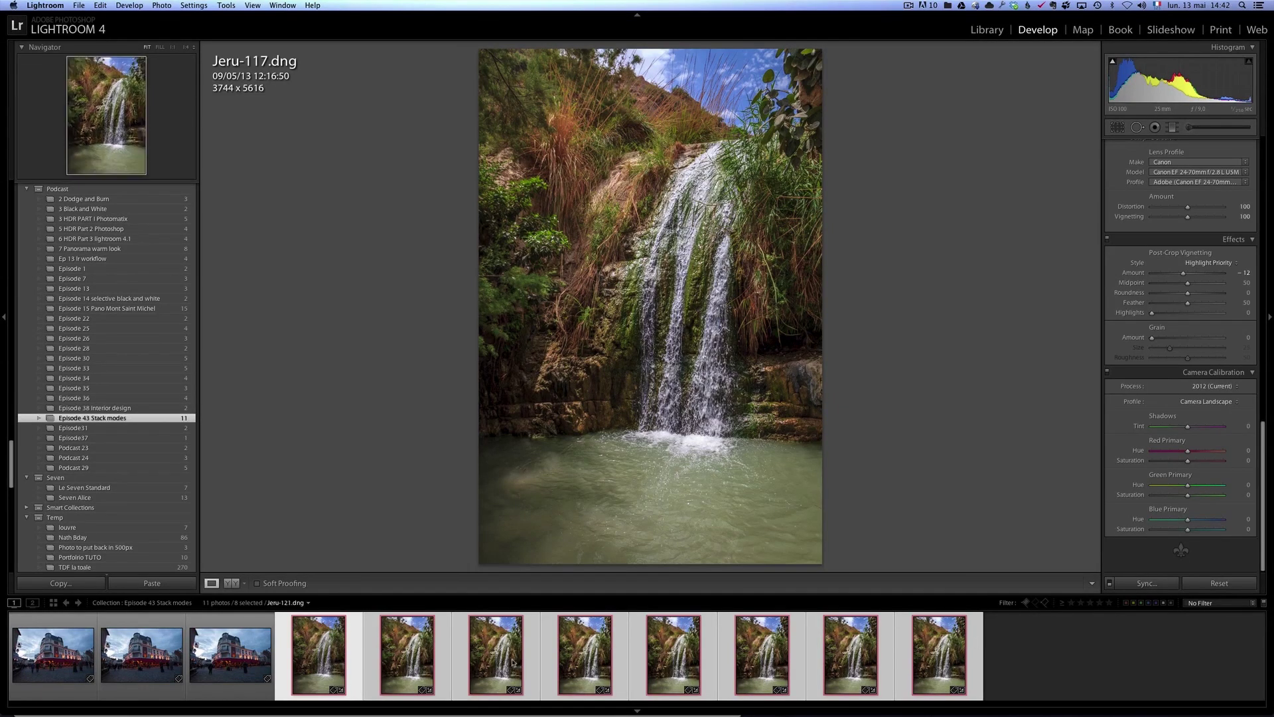
right_click(327, 652)
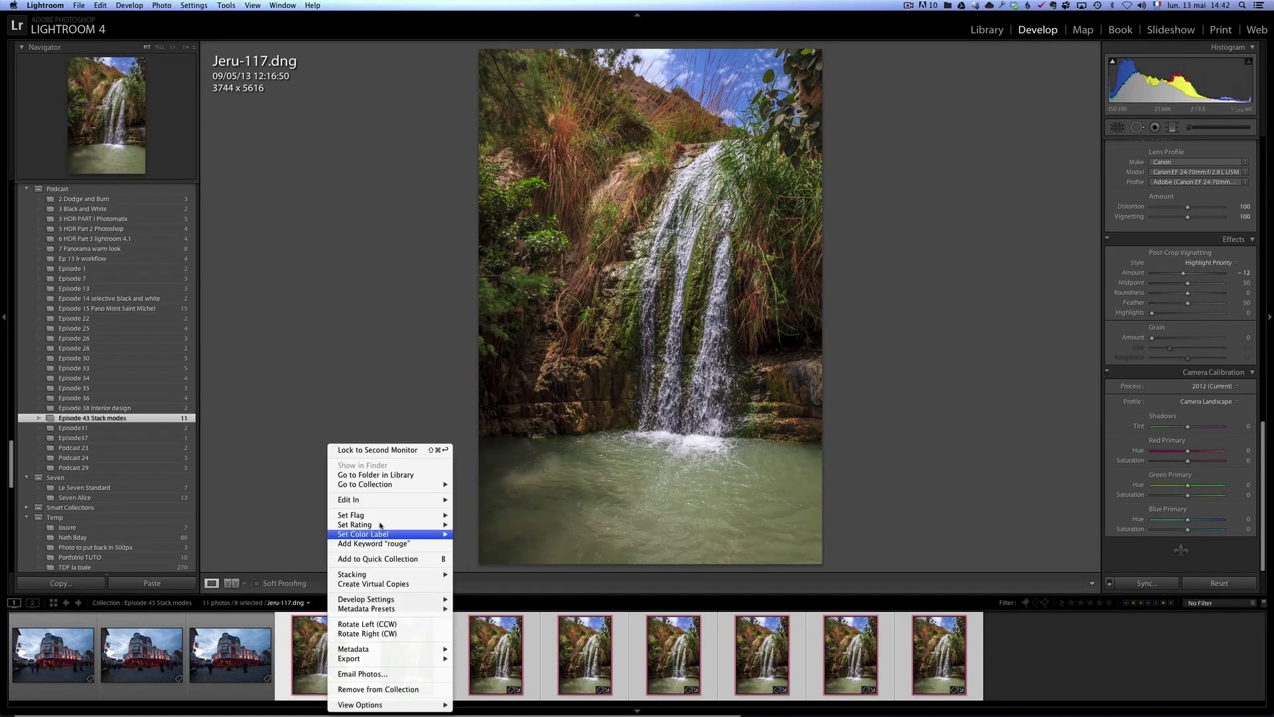
mouse_move(425, 500)
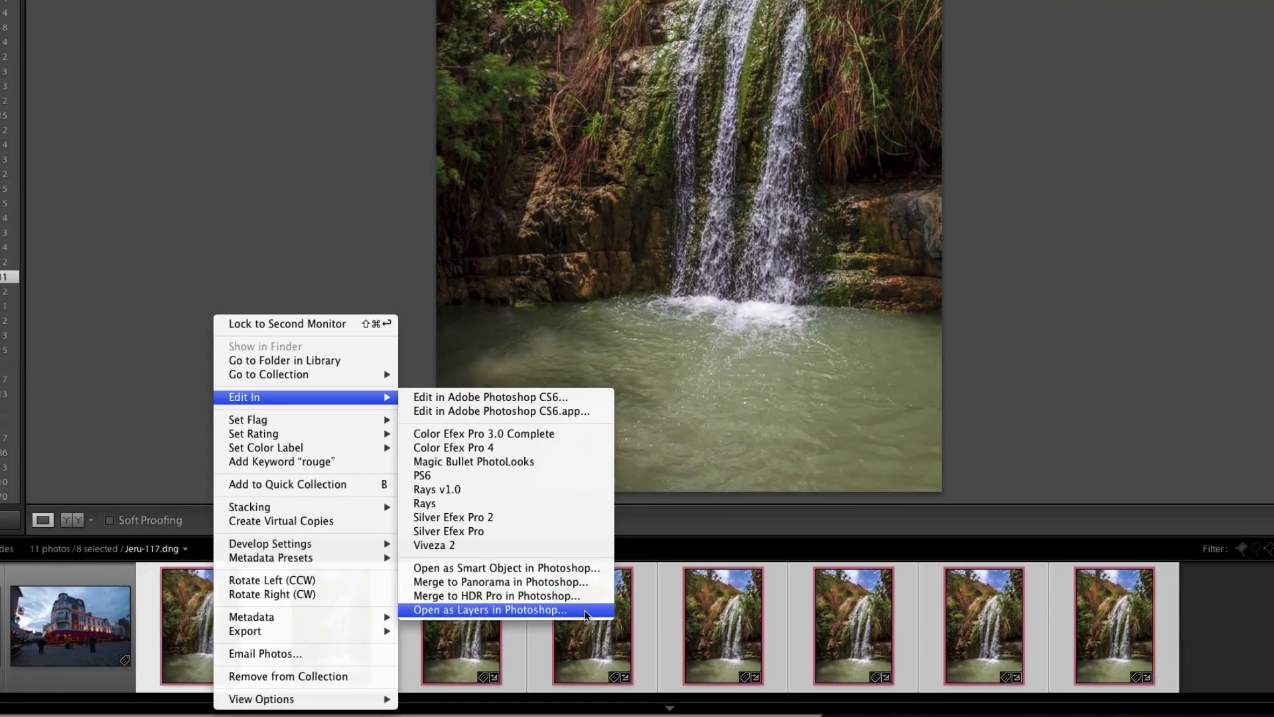
click(584, 610)
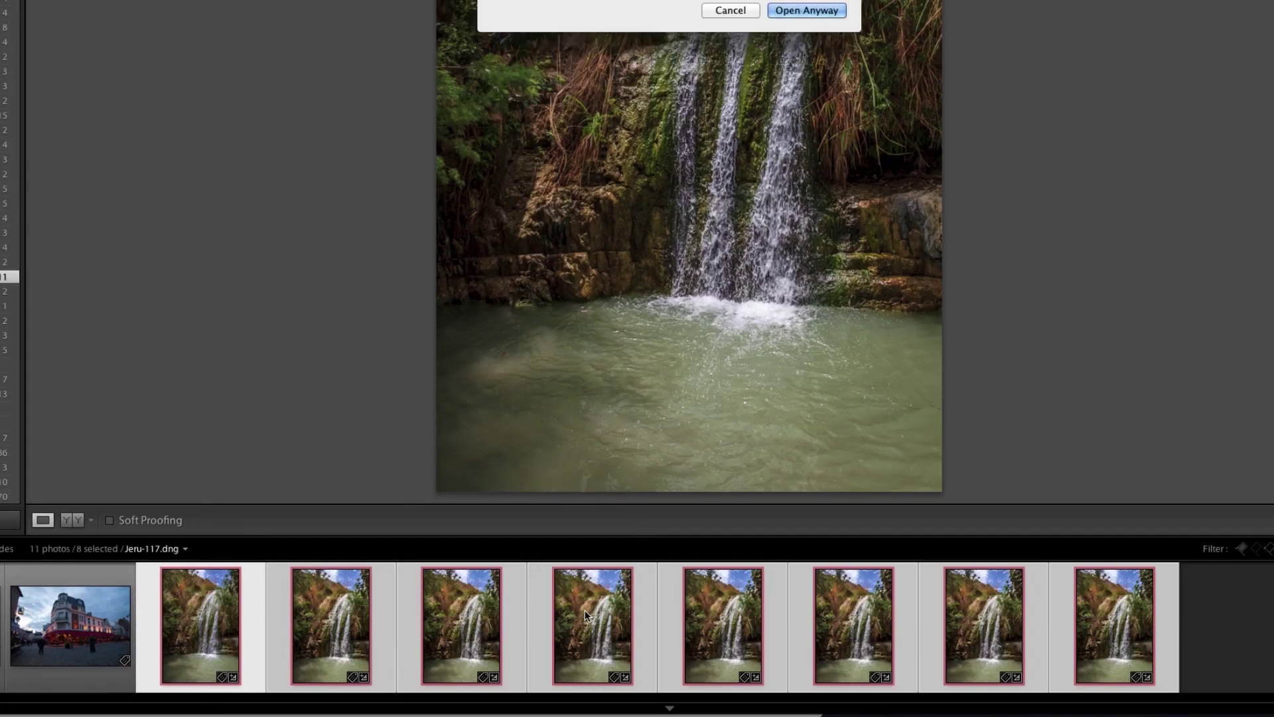
click(837, 12)
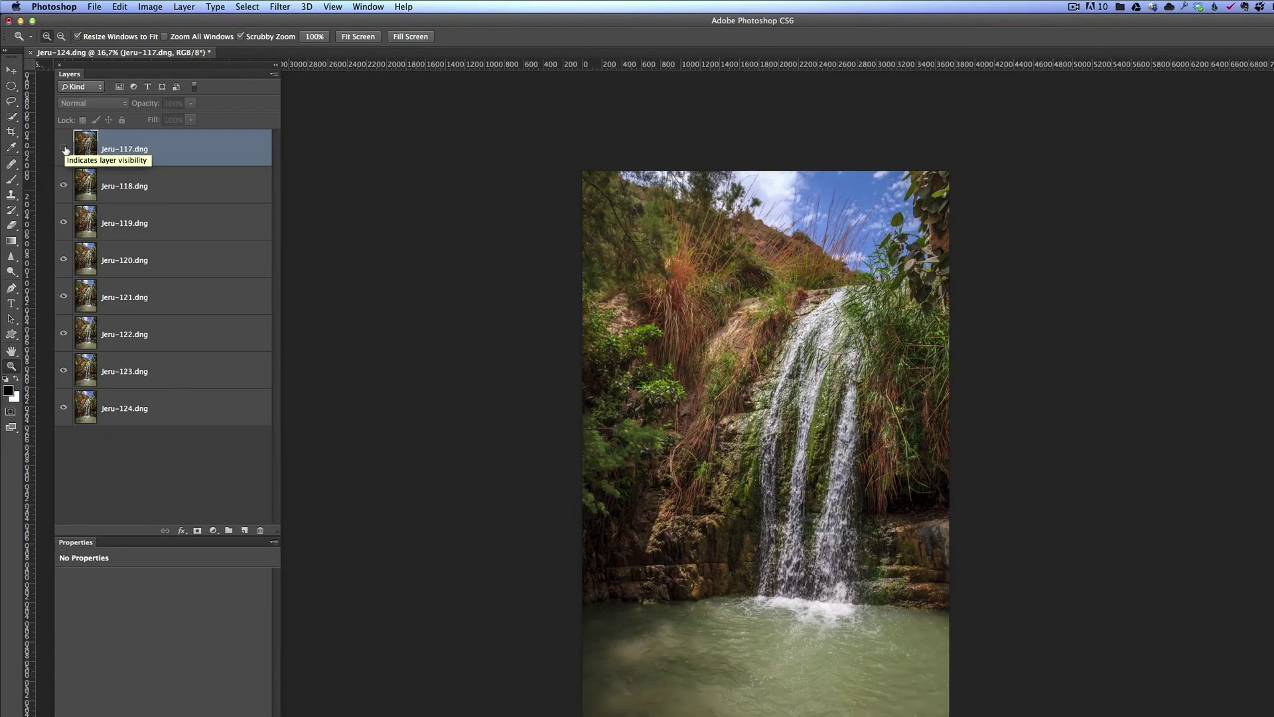
Flip Jeru-117's visibility to compare framing with the next frame, leaving it visible.
click(64, 149)
click(64, 148)
click(63, 149)
click(64, 148)
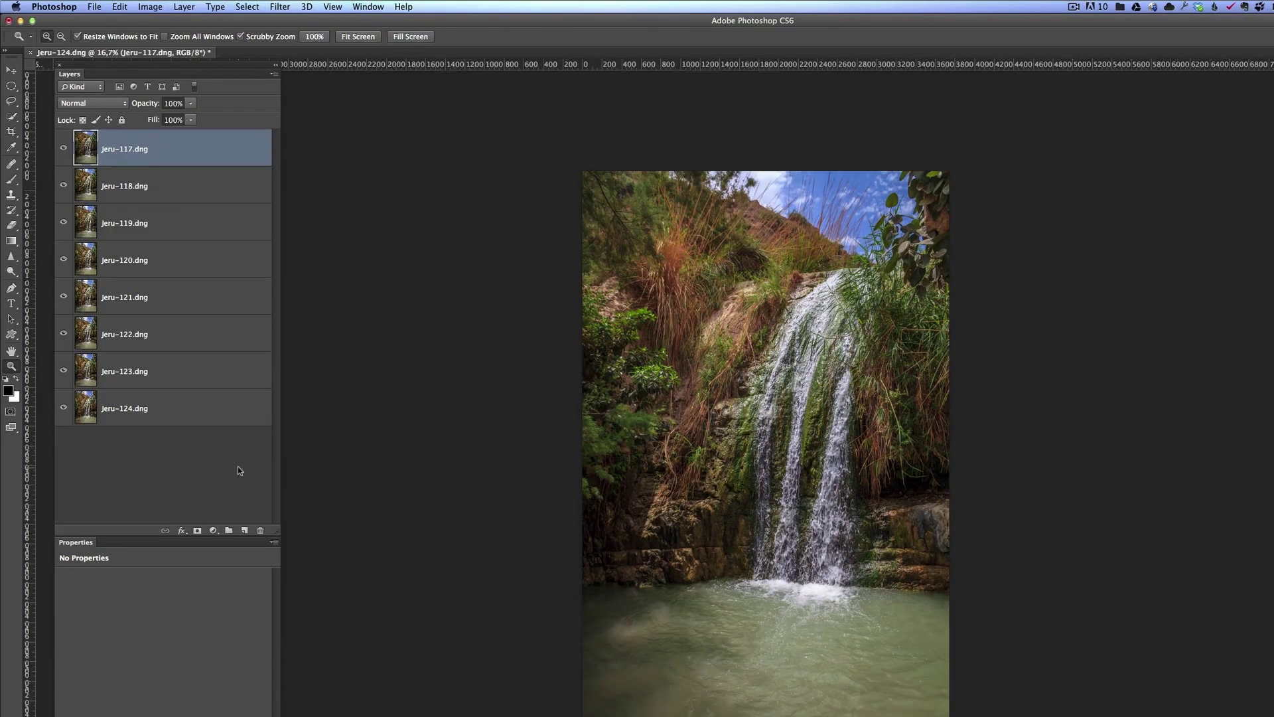
Select all eight waterfall layers and auto-align them with Auto projection.
shift+click(228, 417)
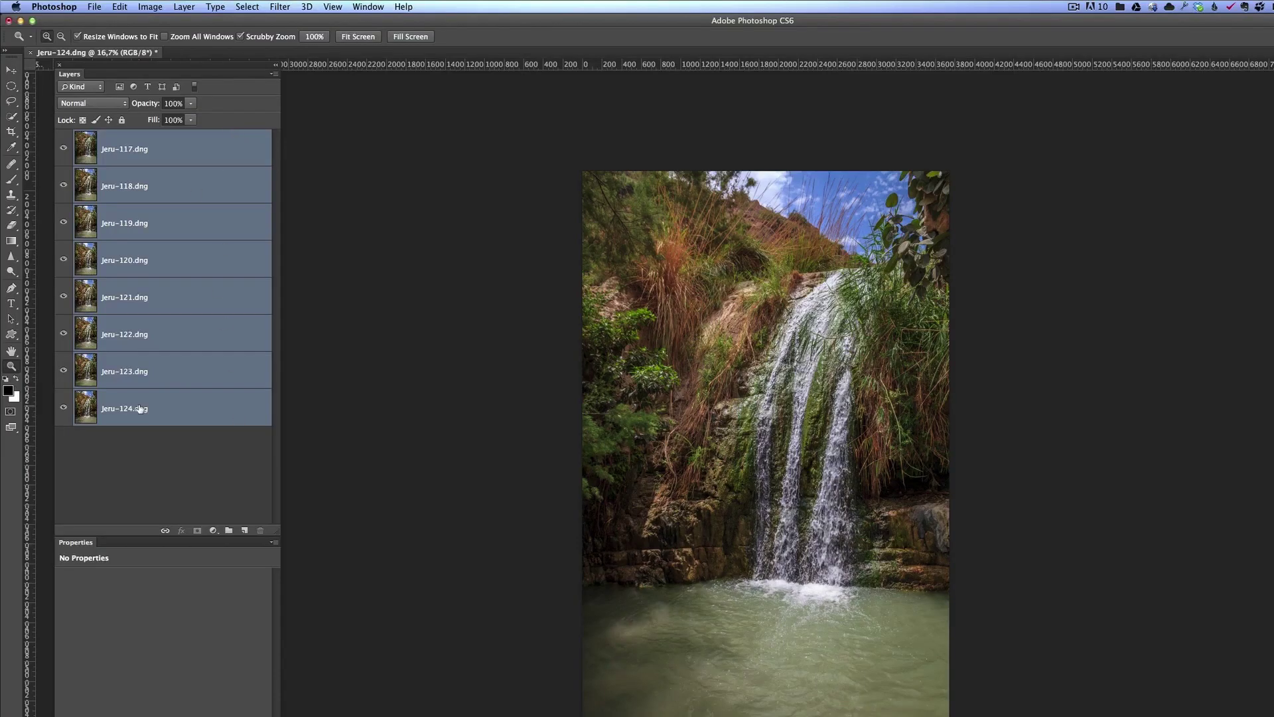
click(121, 8)
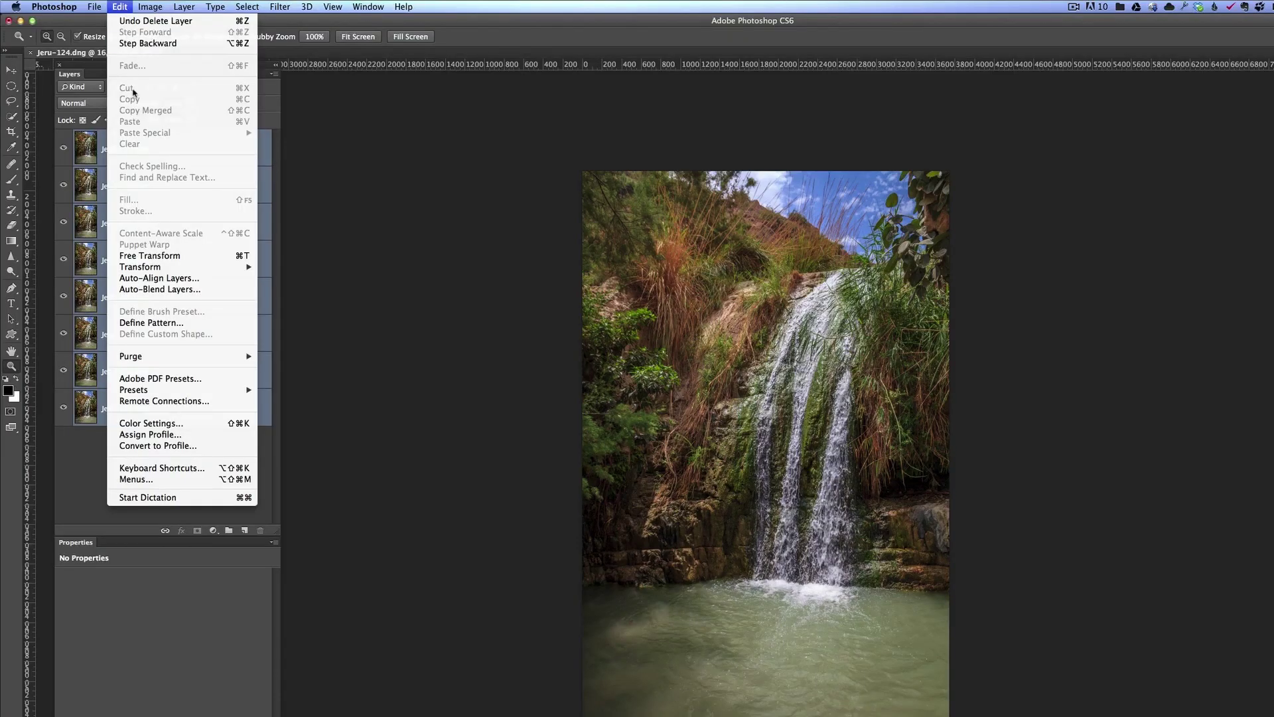
click(159, 278)
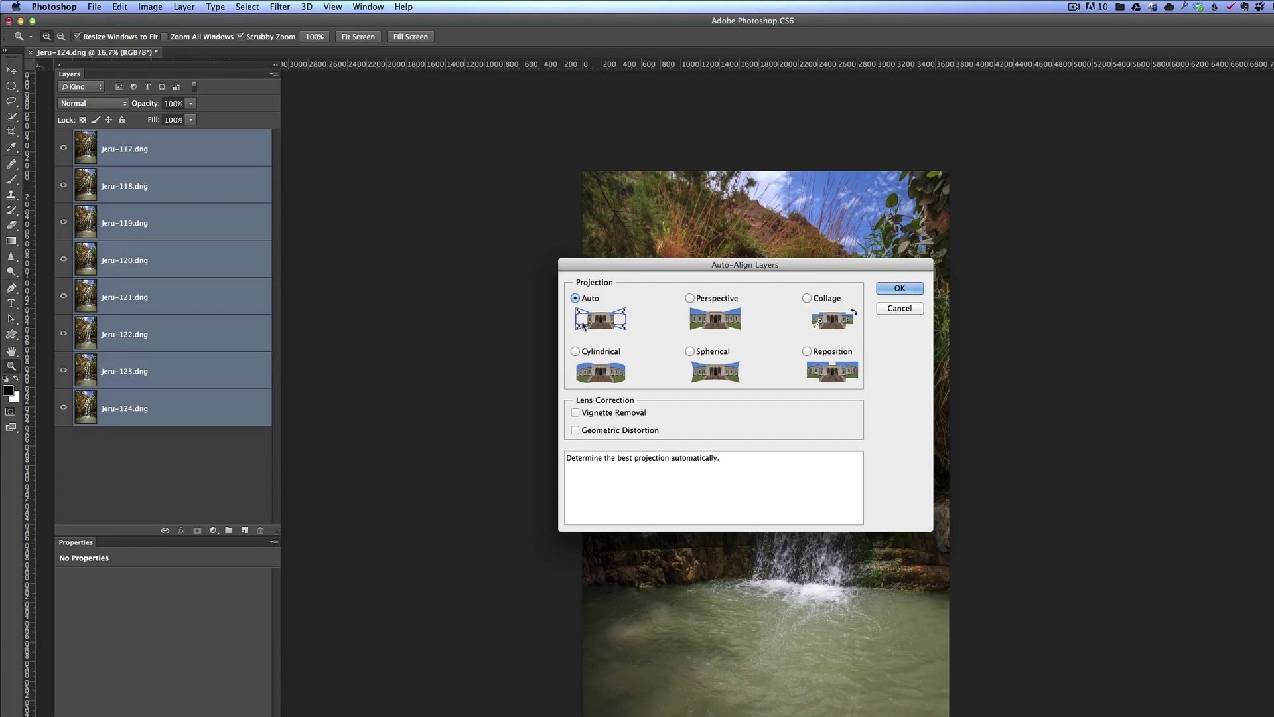
click(900, 289)
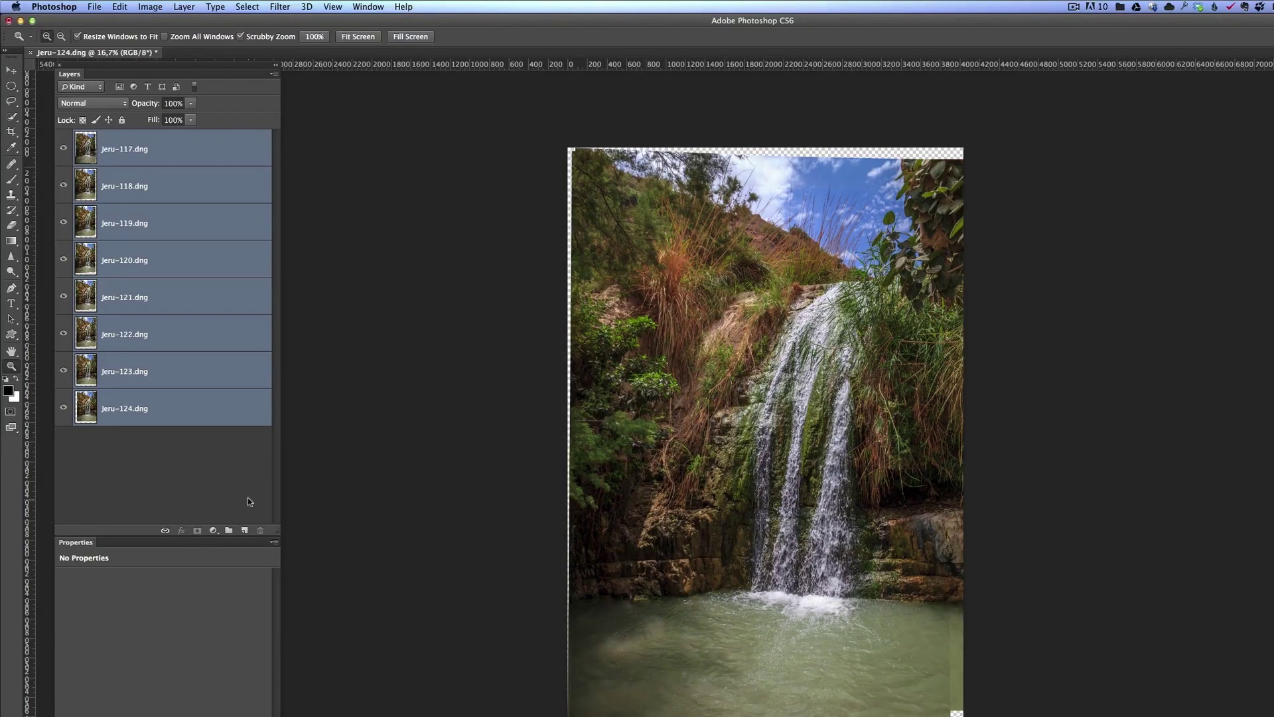
Duplicate the Jeru-117.dng layer and hide the copy.
click(243, 493)
click(174, 149)
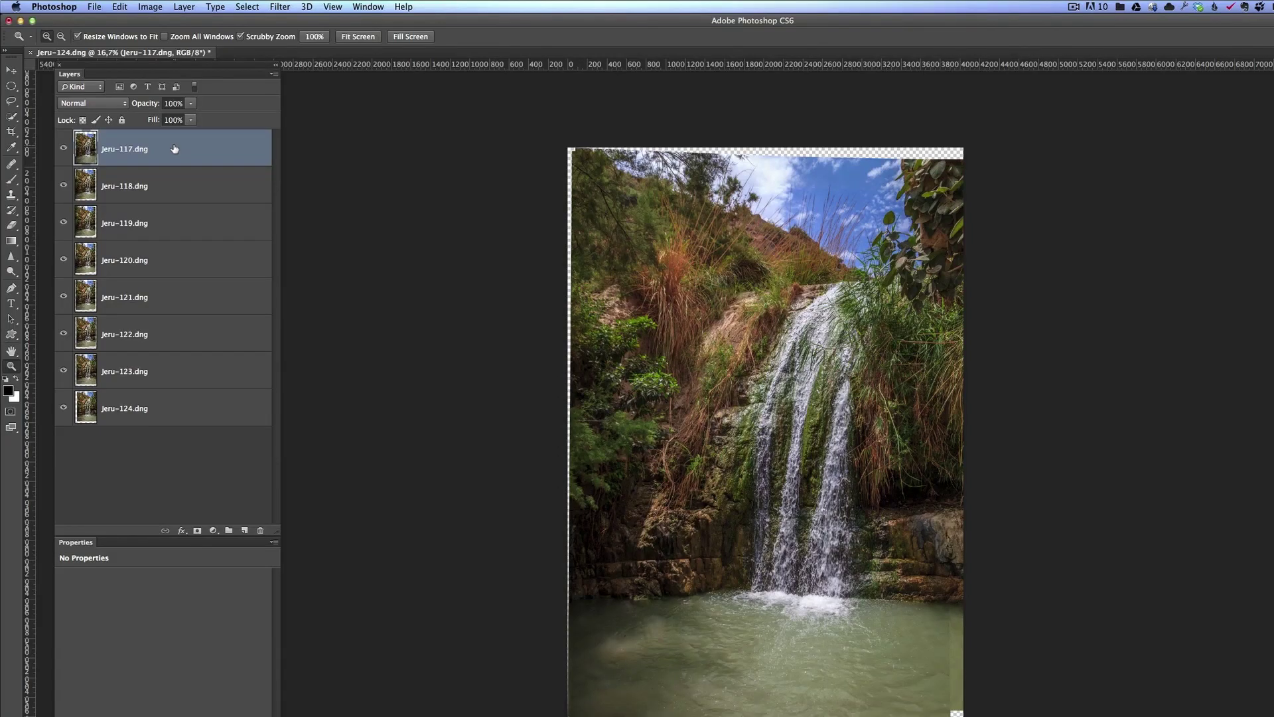
key(super+j)
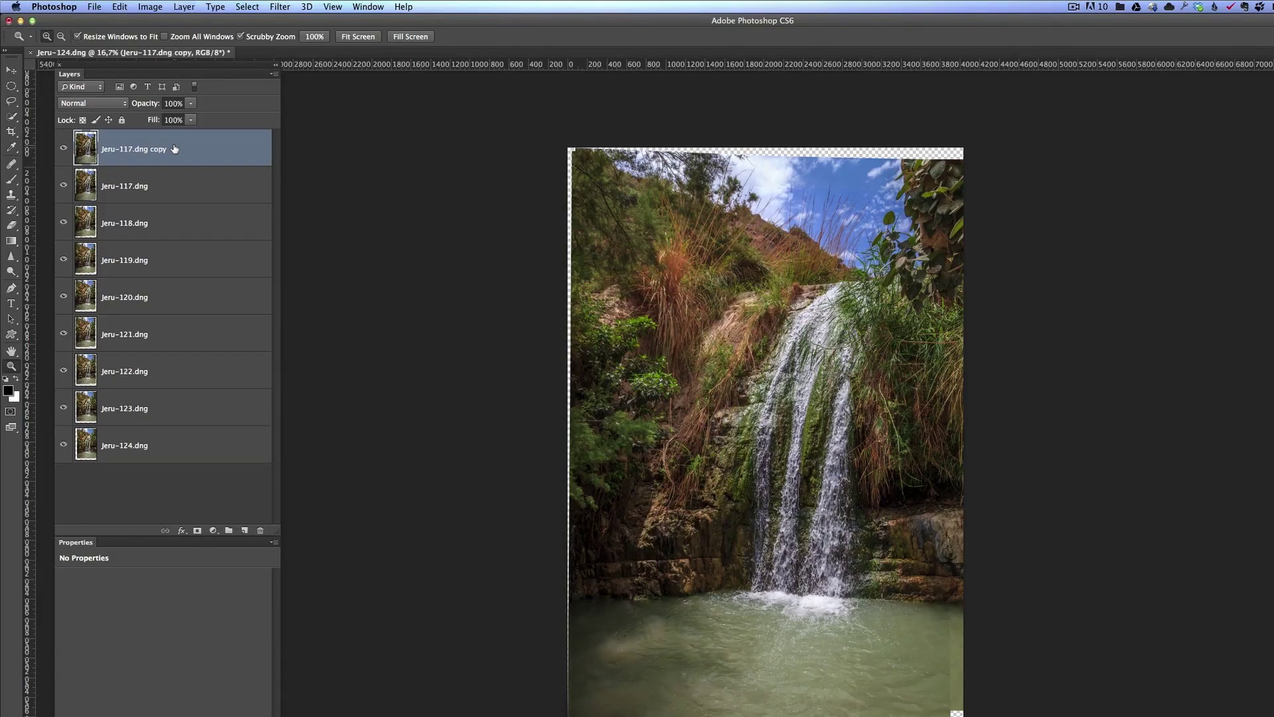
click(64, 148)
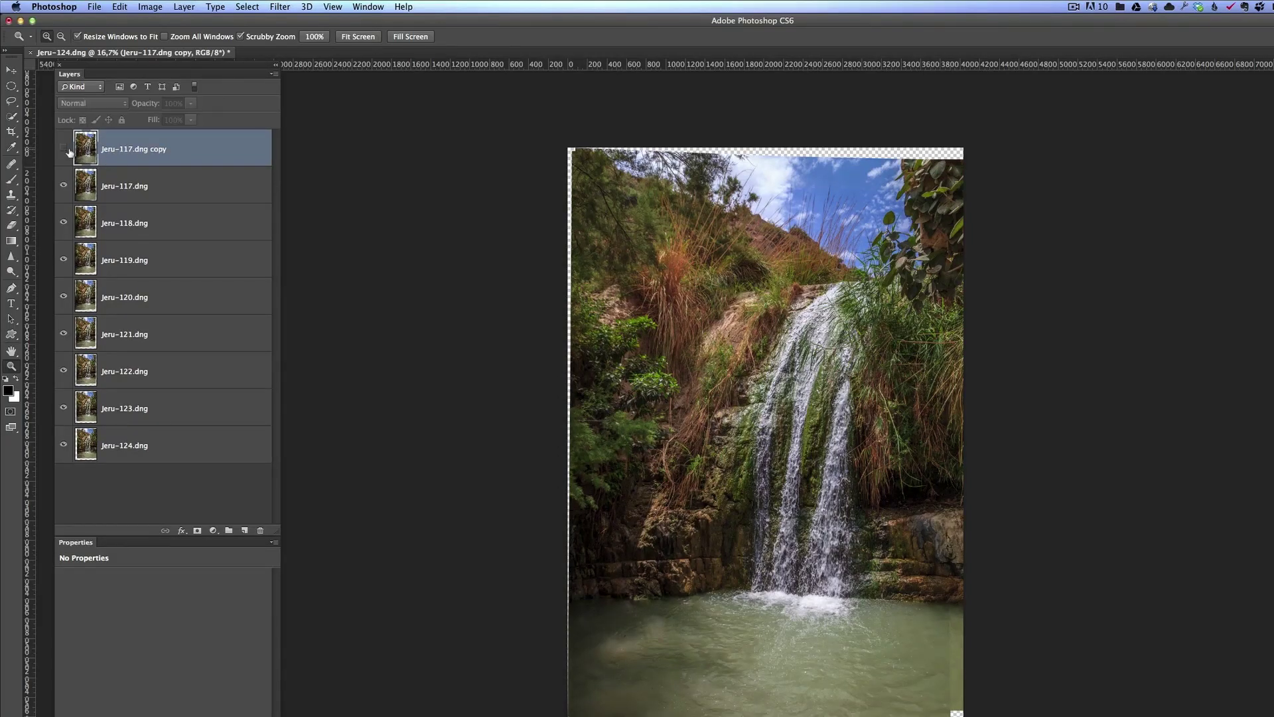
Convert layers Jeru-117 through Jeru-124 into a single smart object.
click(173, 192)
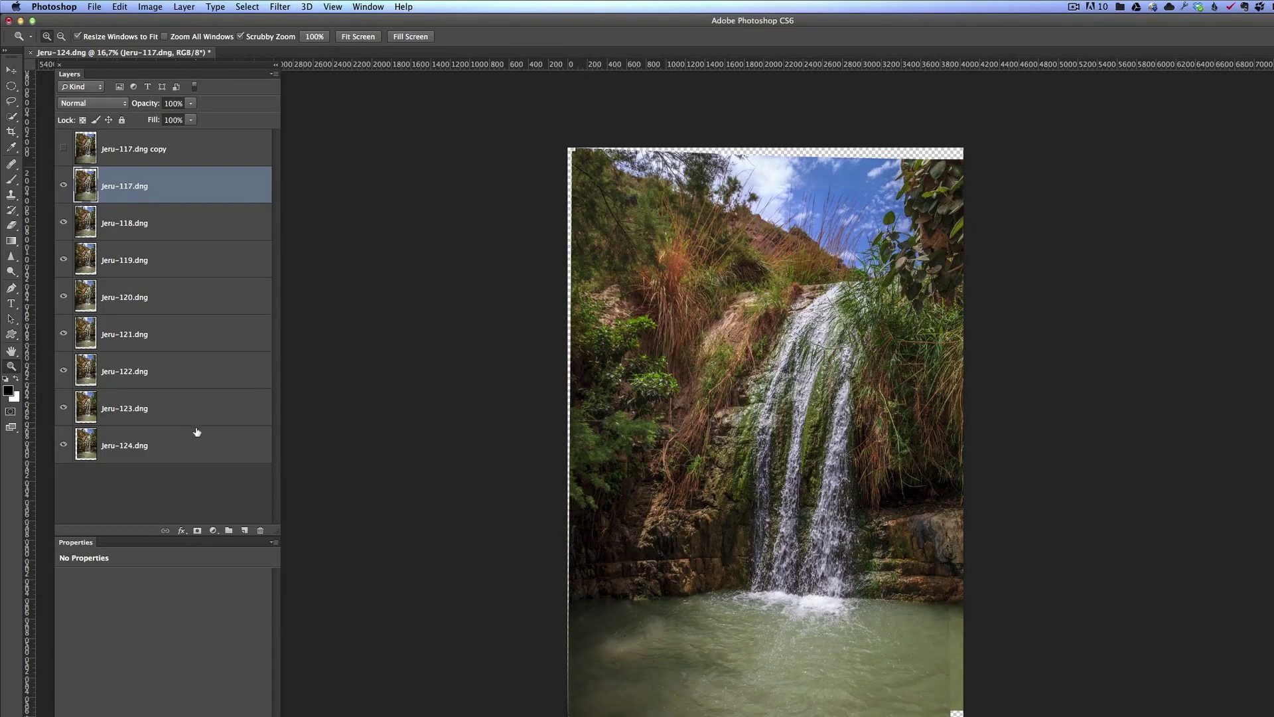
shift+click(203, 445)
right_click(189, 192)
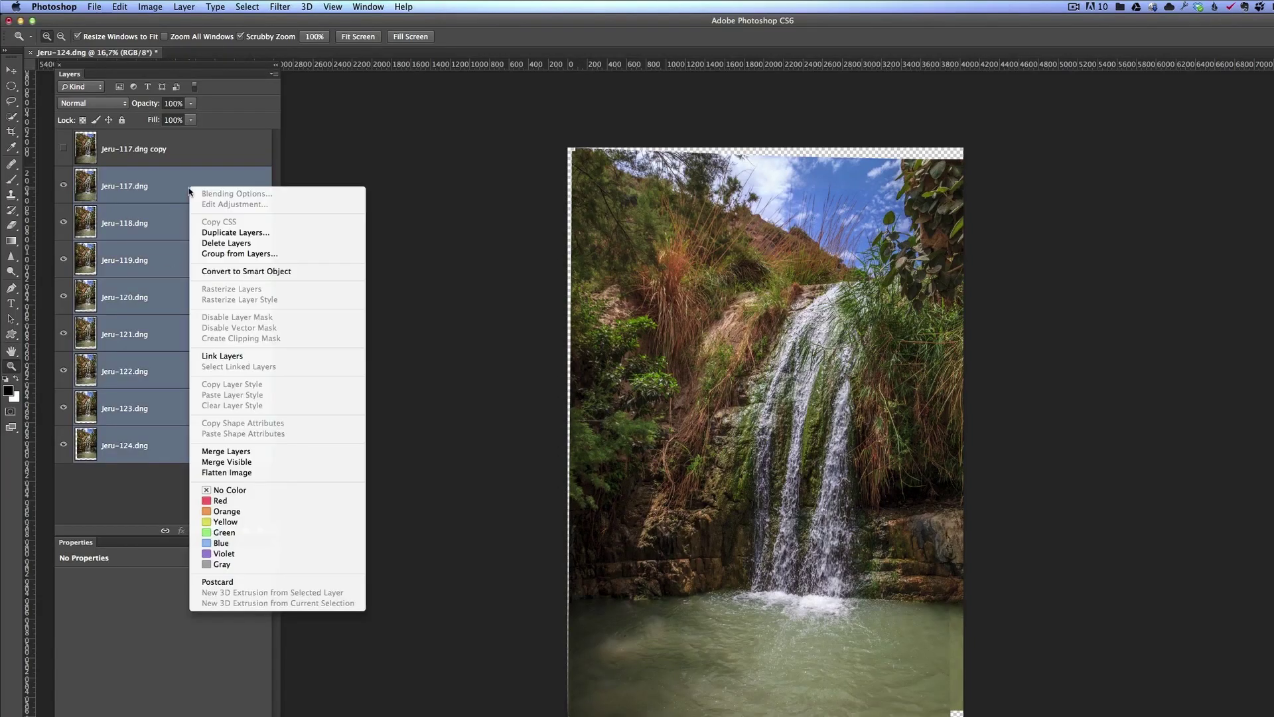
click(267, 272)
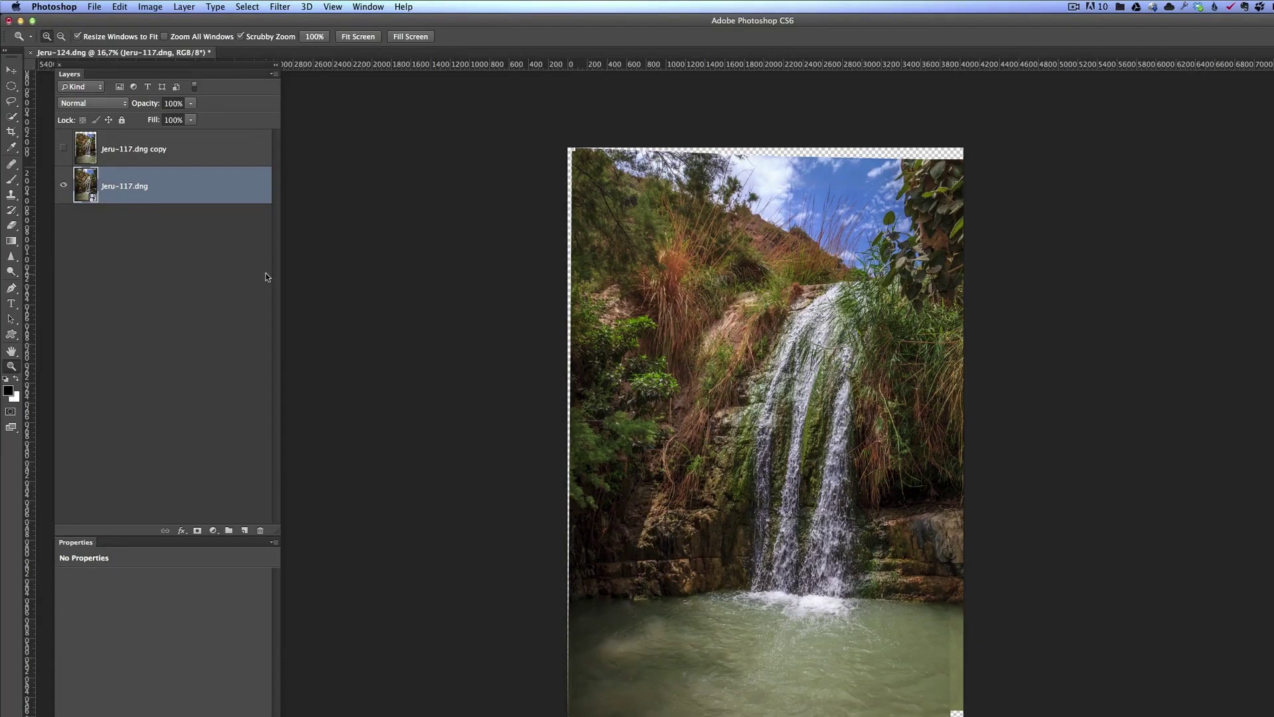
Set the eight-frame smart object's stack mode to Mean to smooth the water.
click(185, 8)
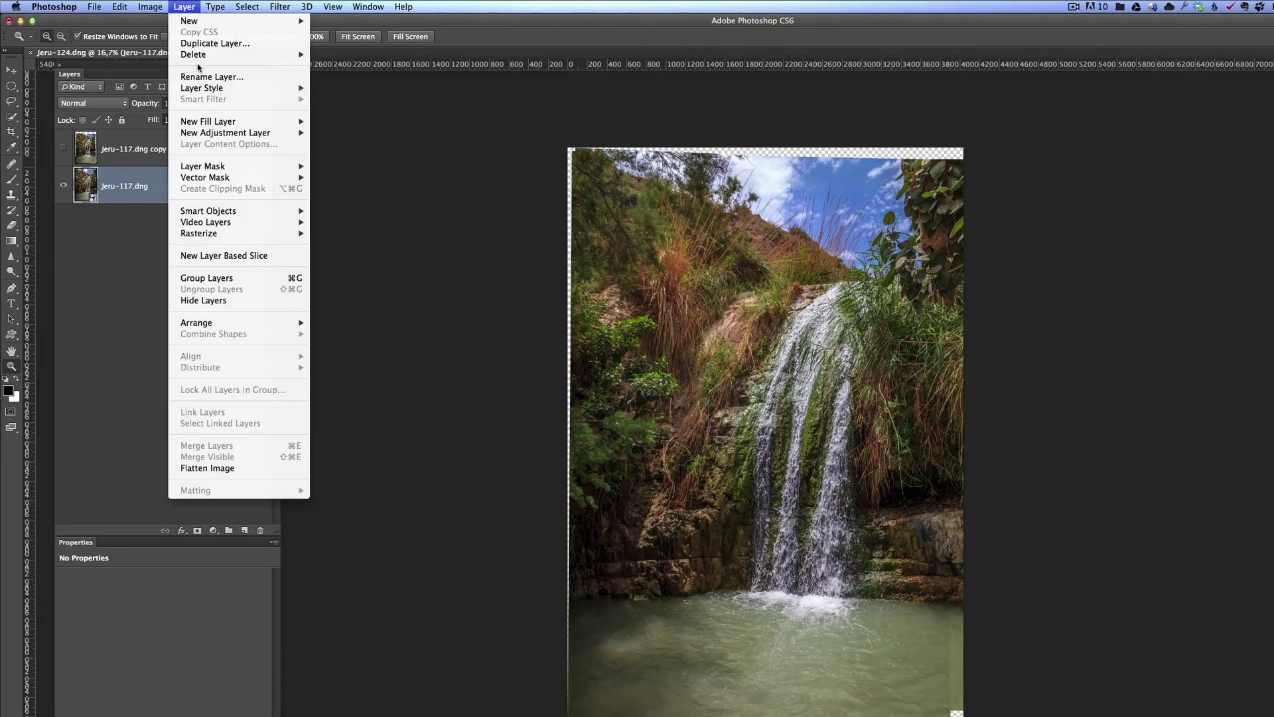
mouse_move(240, 210)
mouse_move(402, 300)
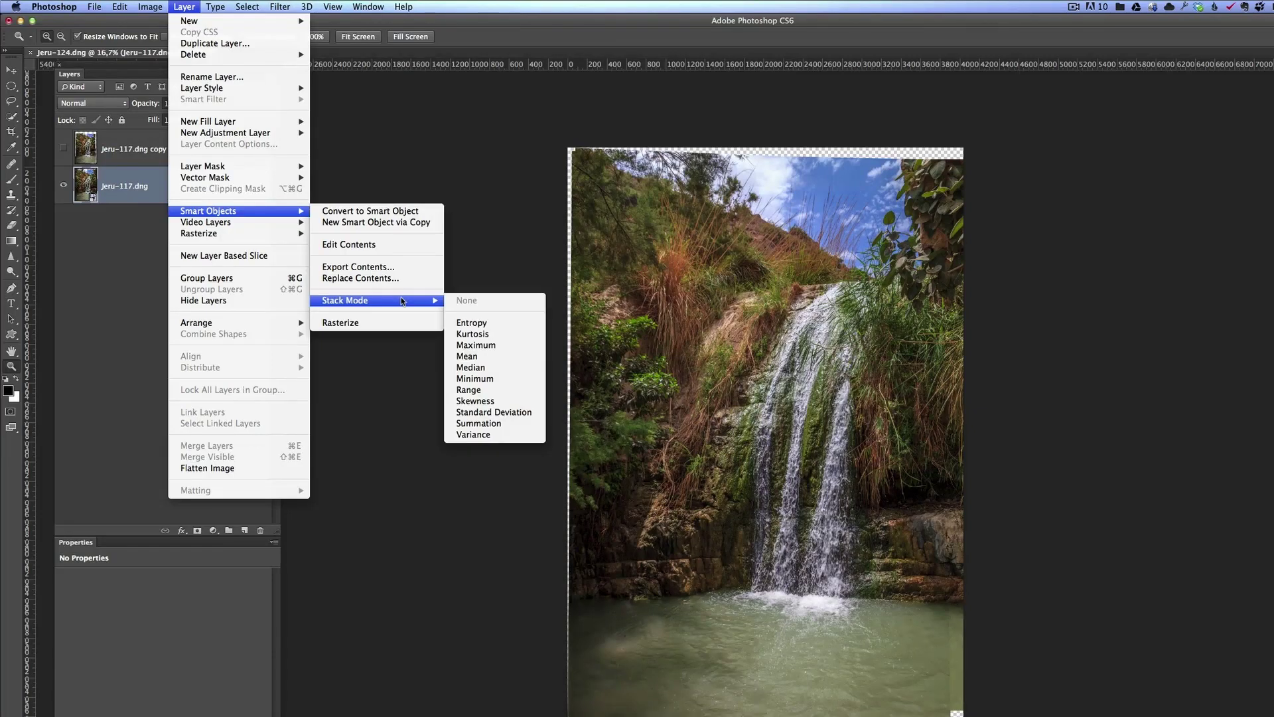
click(508, 359)
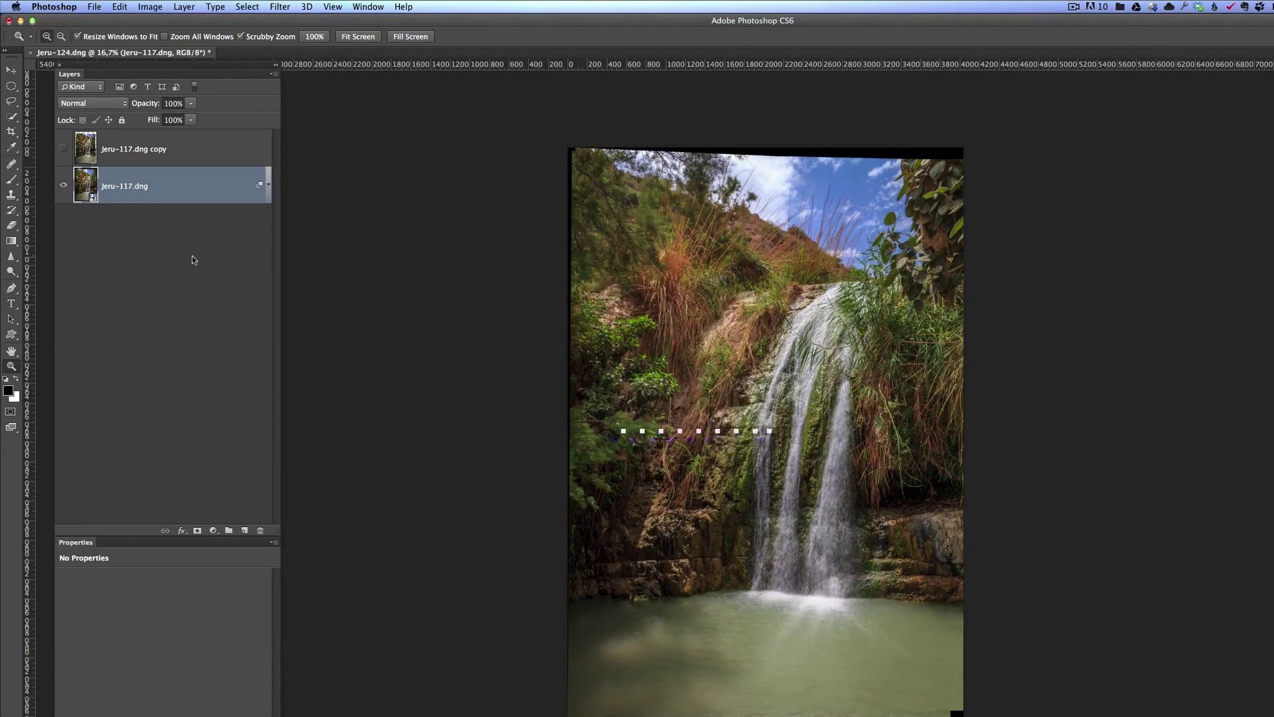
click(800, 485)
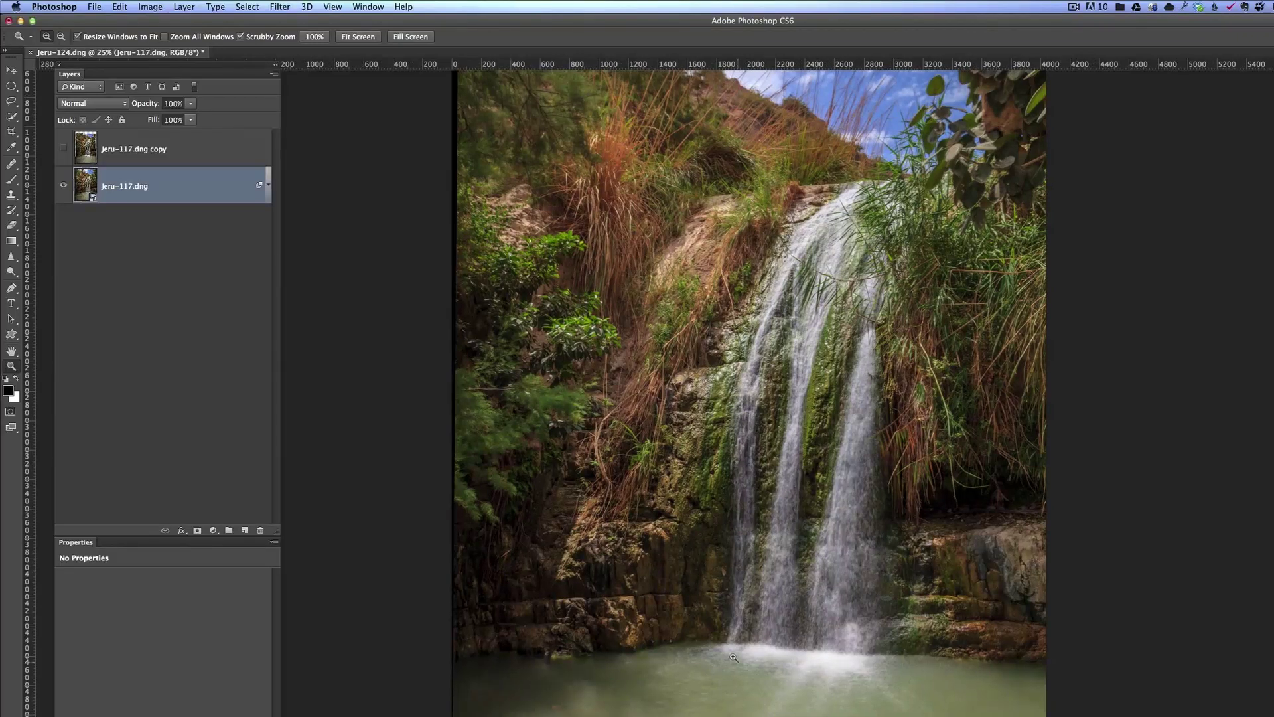
click(102, 156)
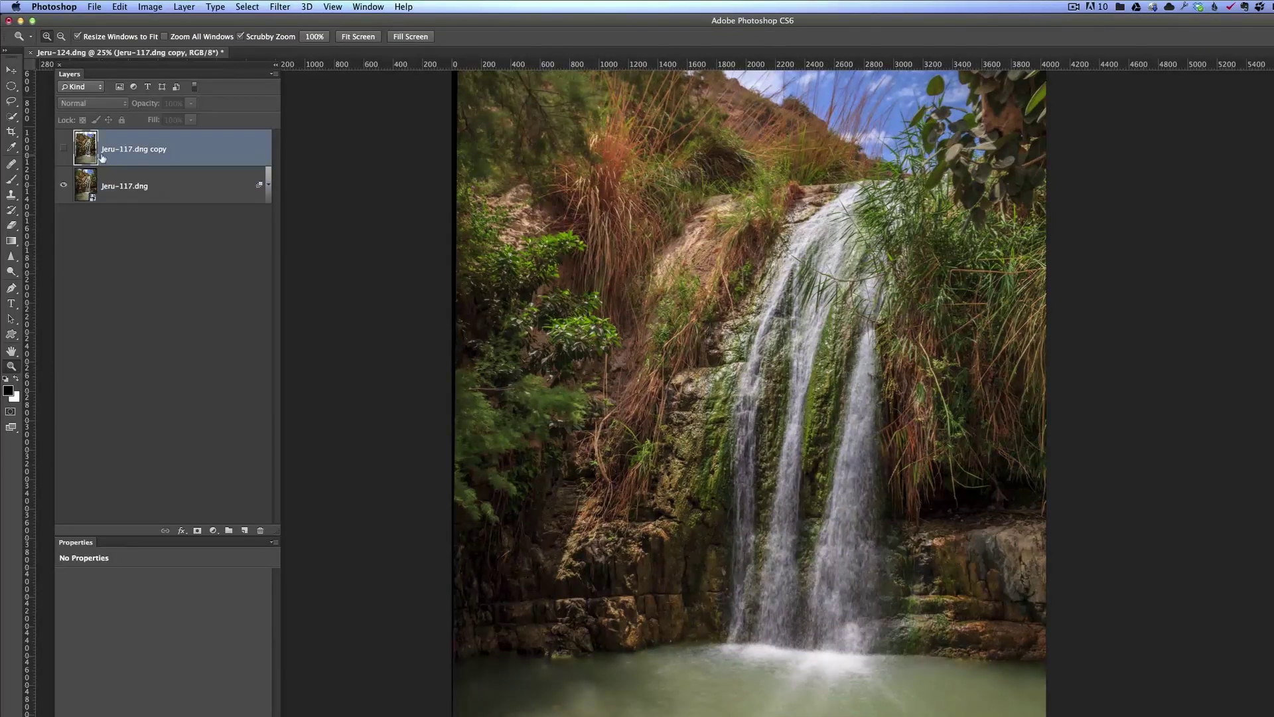
click(65, 150)
click(740, 596)
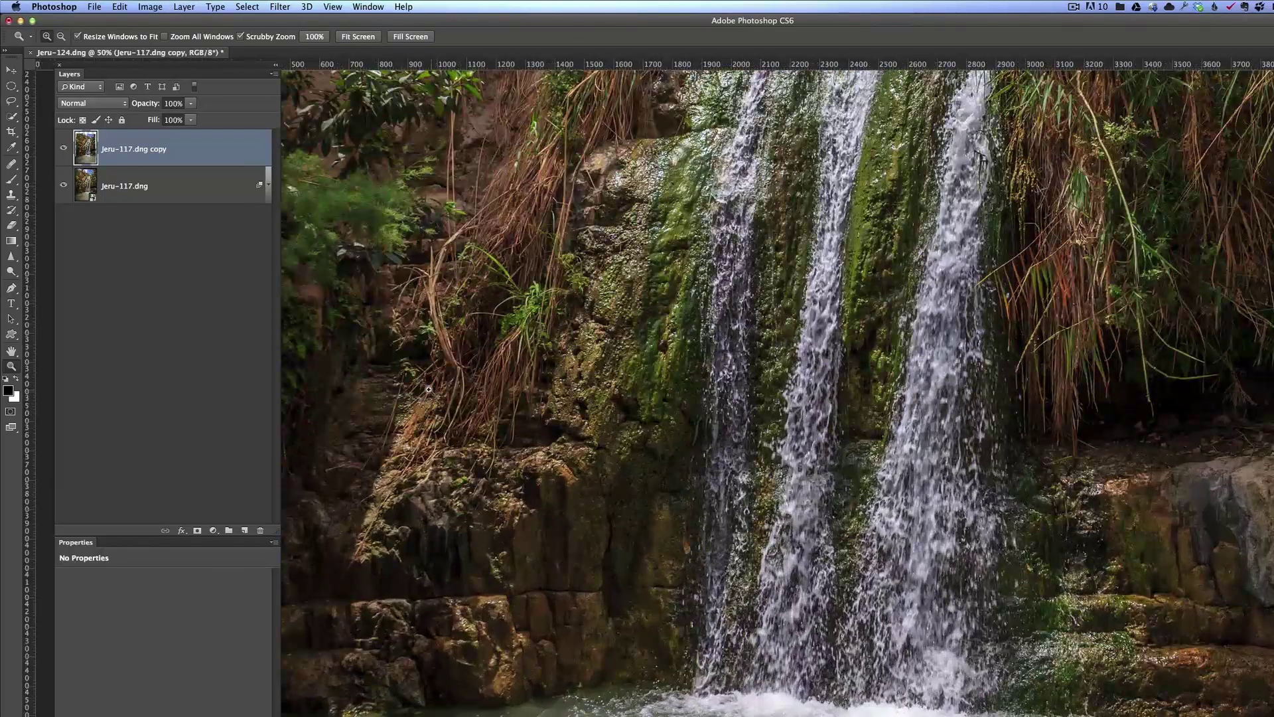
click(64, 150)
click(64, 150)
click(64, 149)
click(64, 150)
click(64, 150)
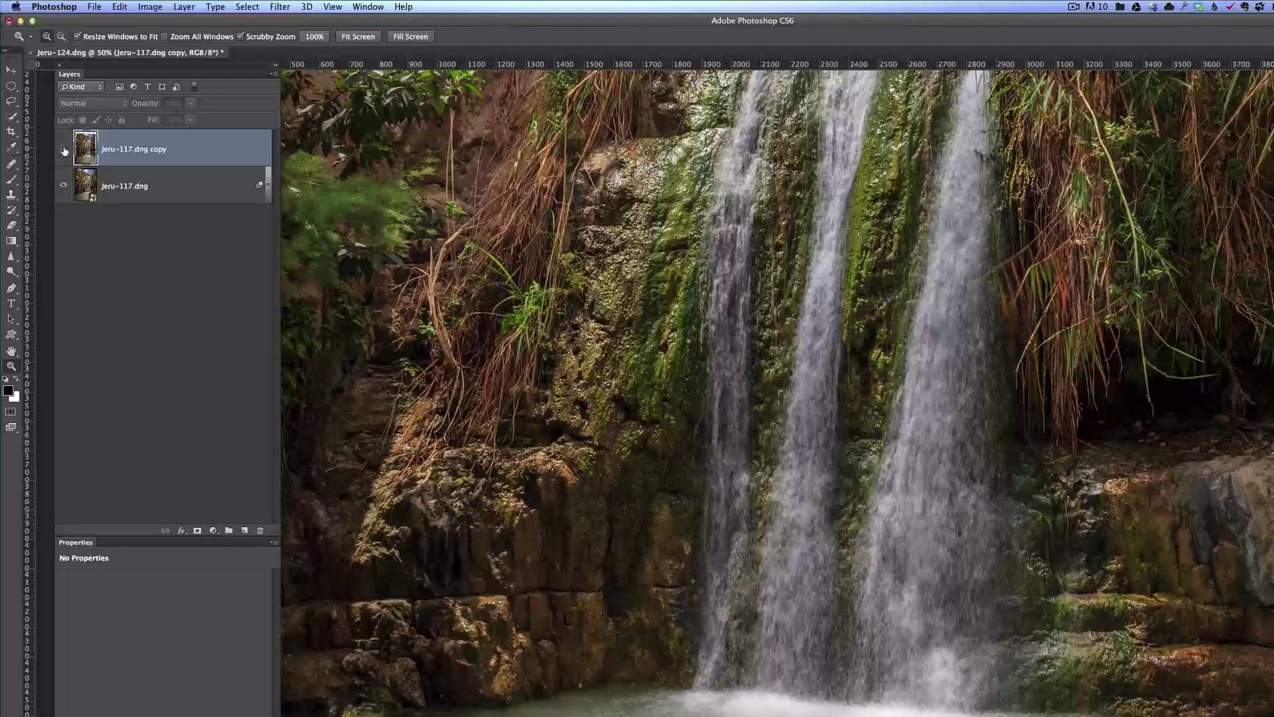
click(65, 150)
click(64, 150)
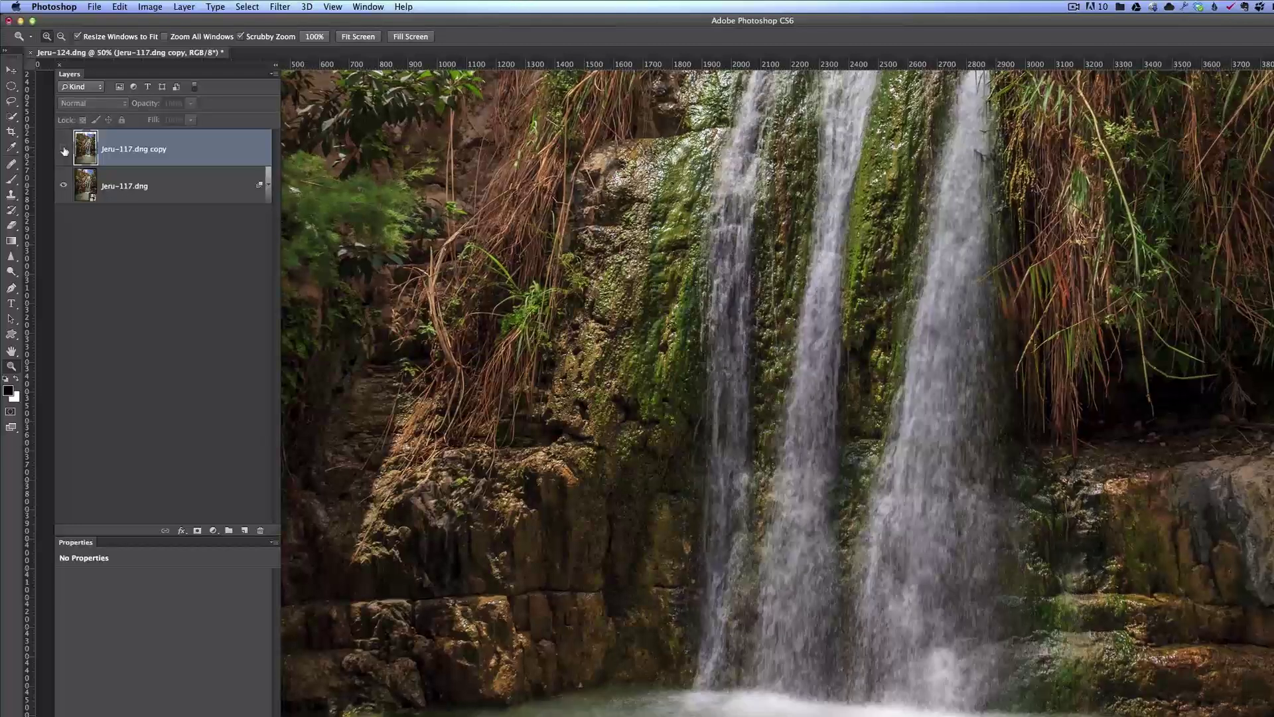
alt+click(789, 486)
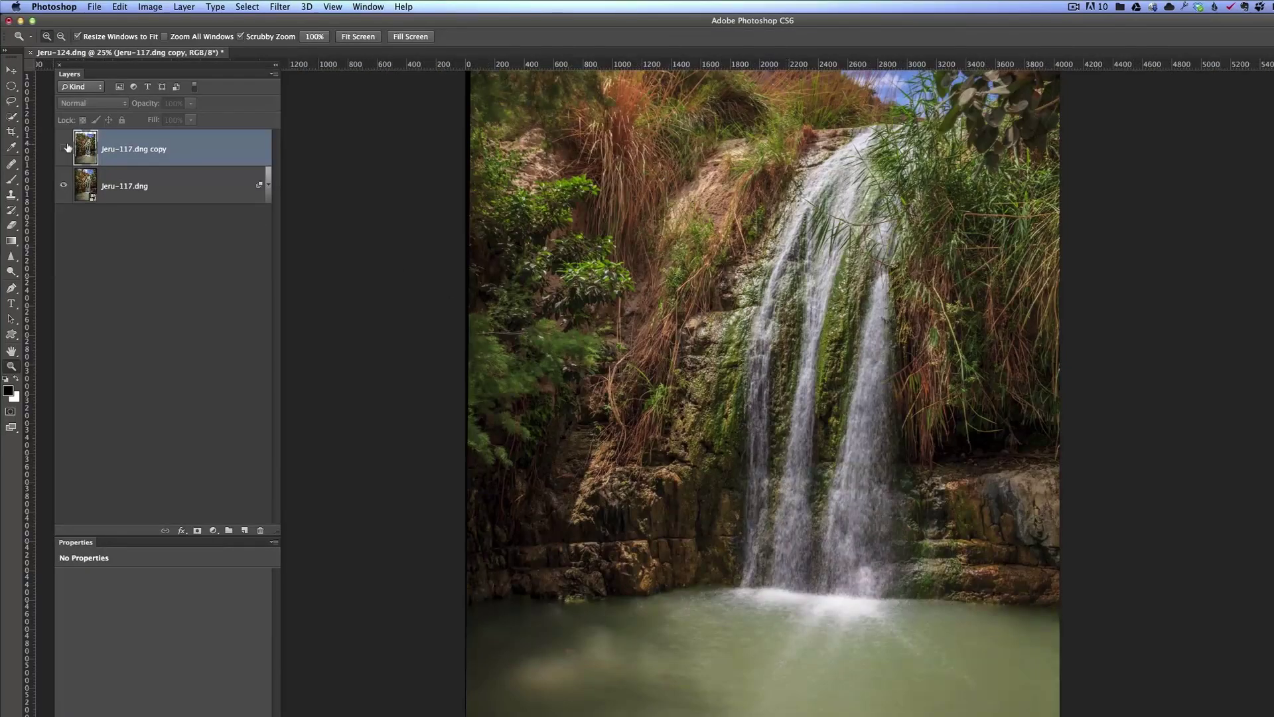
click(64, 148)
click(65, 149)
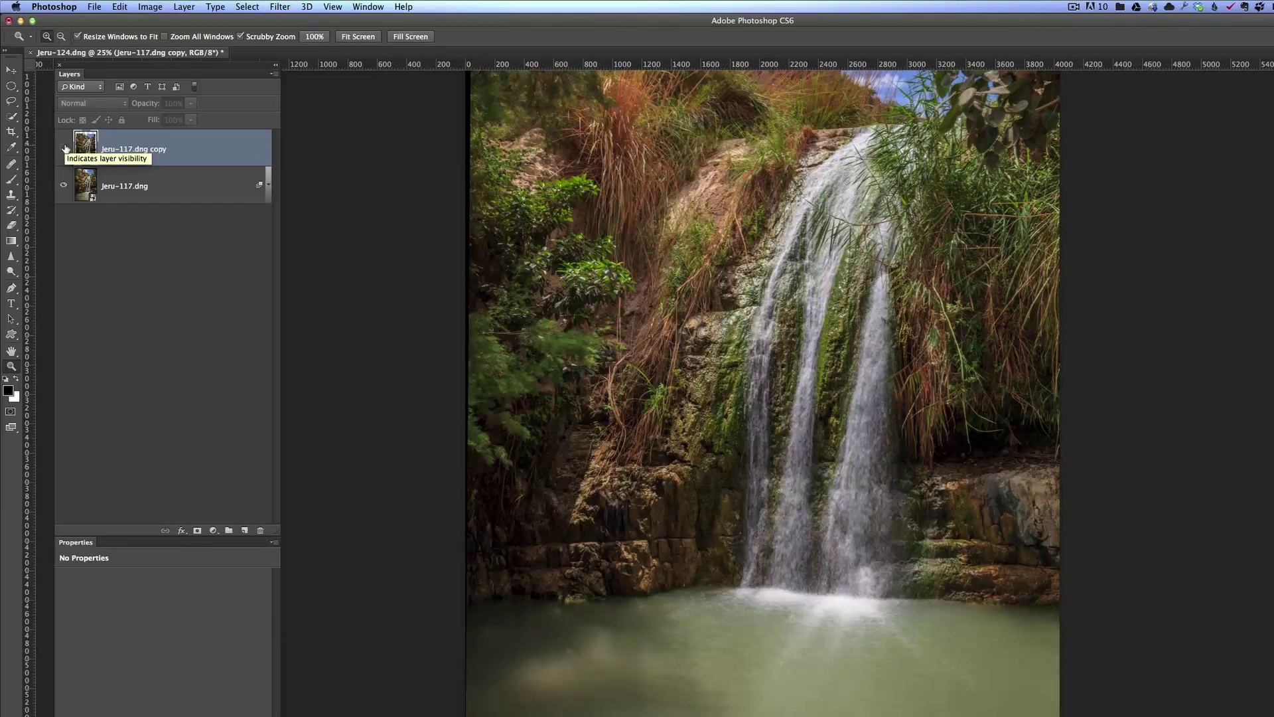
click(65, 148)
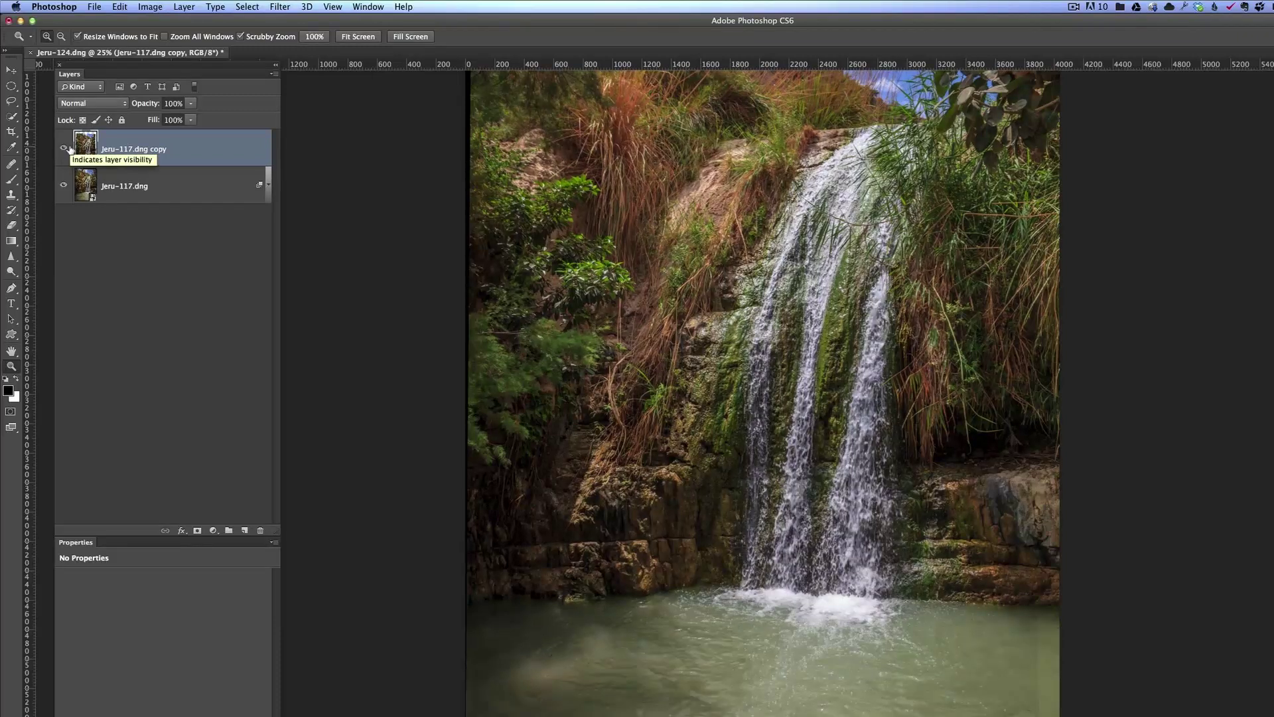
click(64, 147)
click(171, 190)
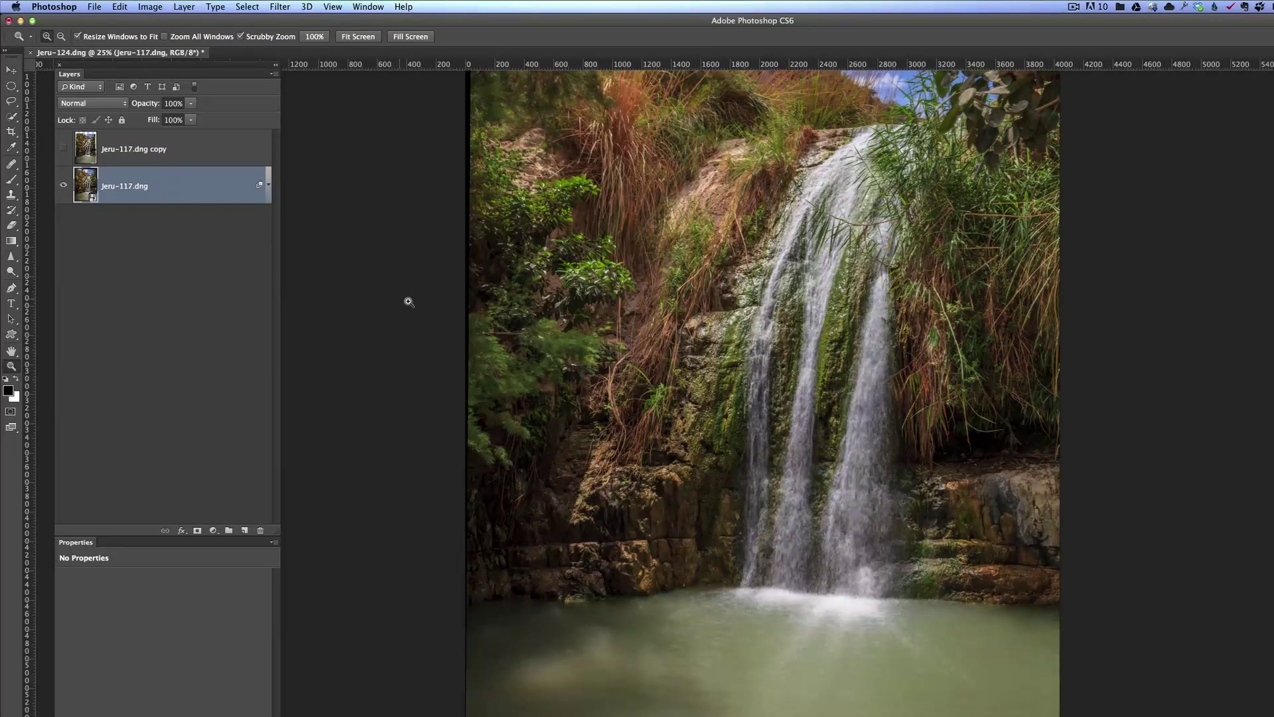
alt+click(727, 400)
Rotate the crop slightly to straighten, trim the top and side edges, and apply it.
key(c)
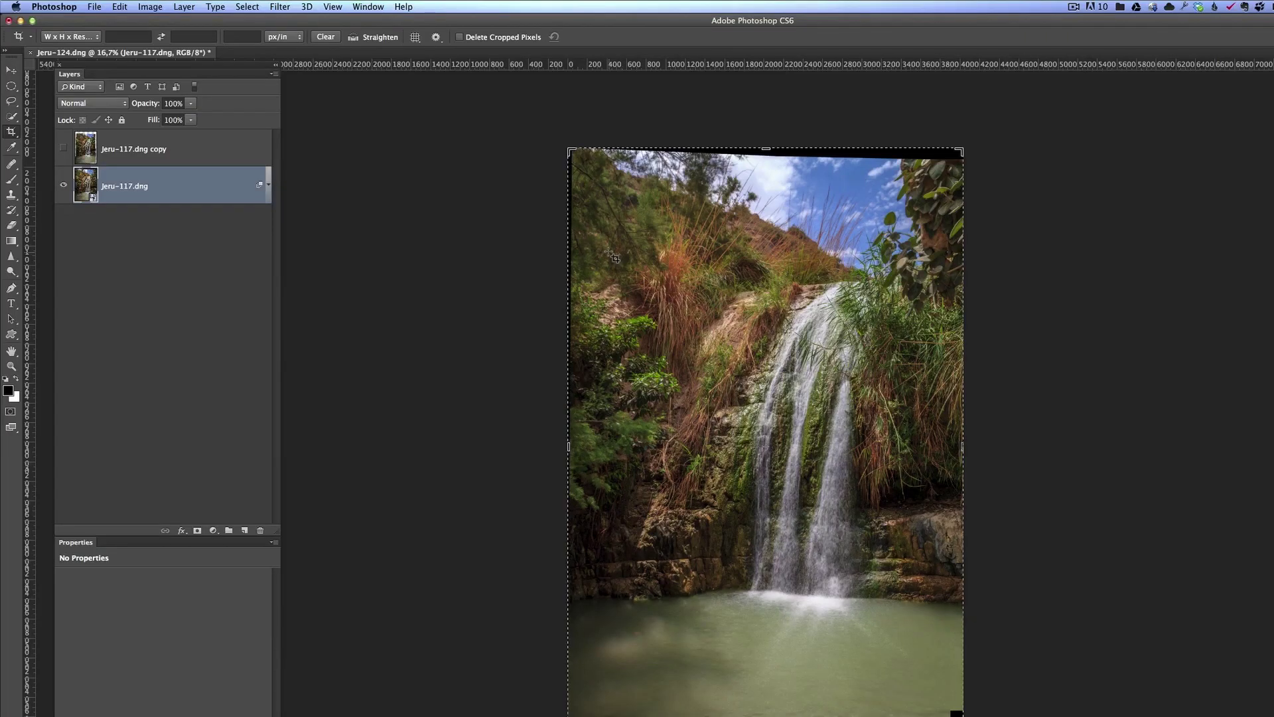
drag(564, 144, 569, 141)
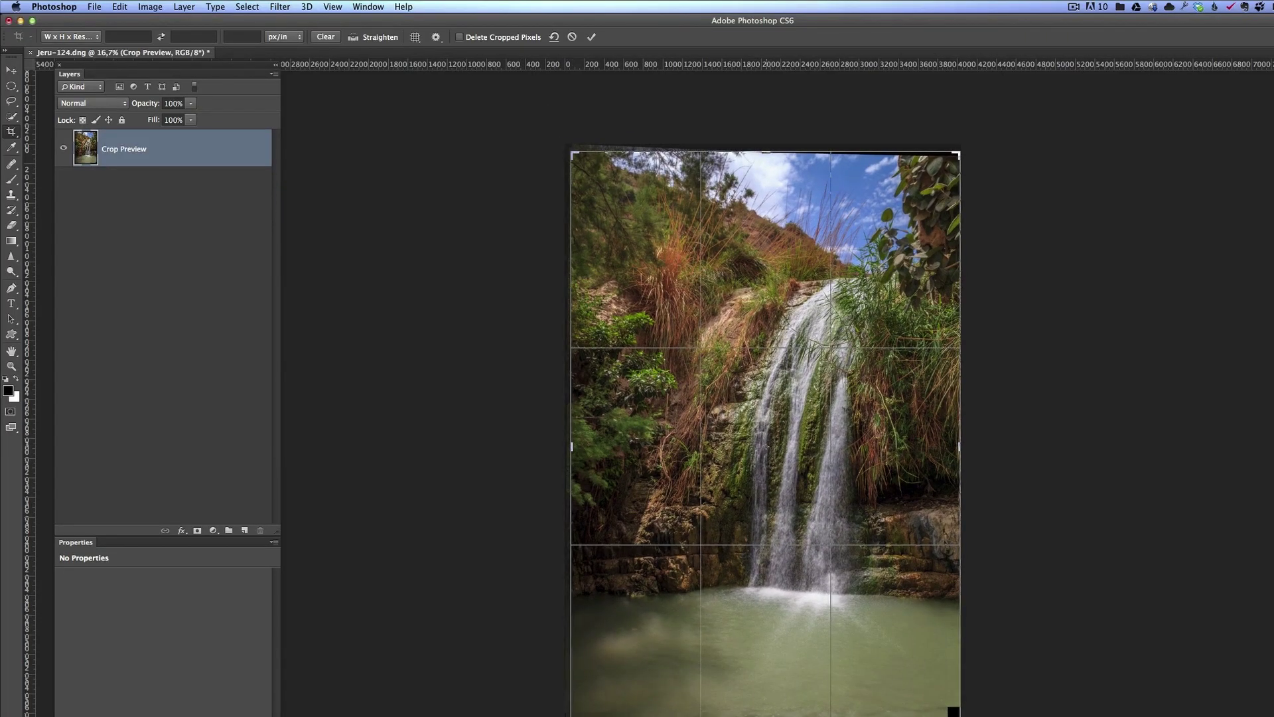
drag(783, 713, 786, 695)
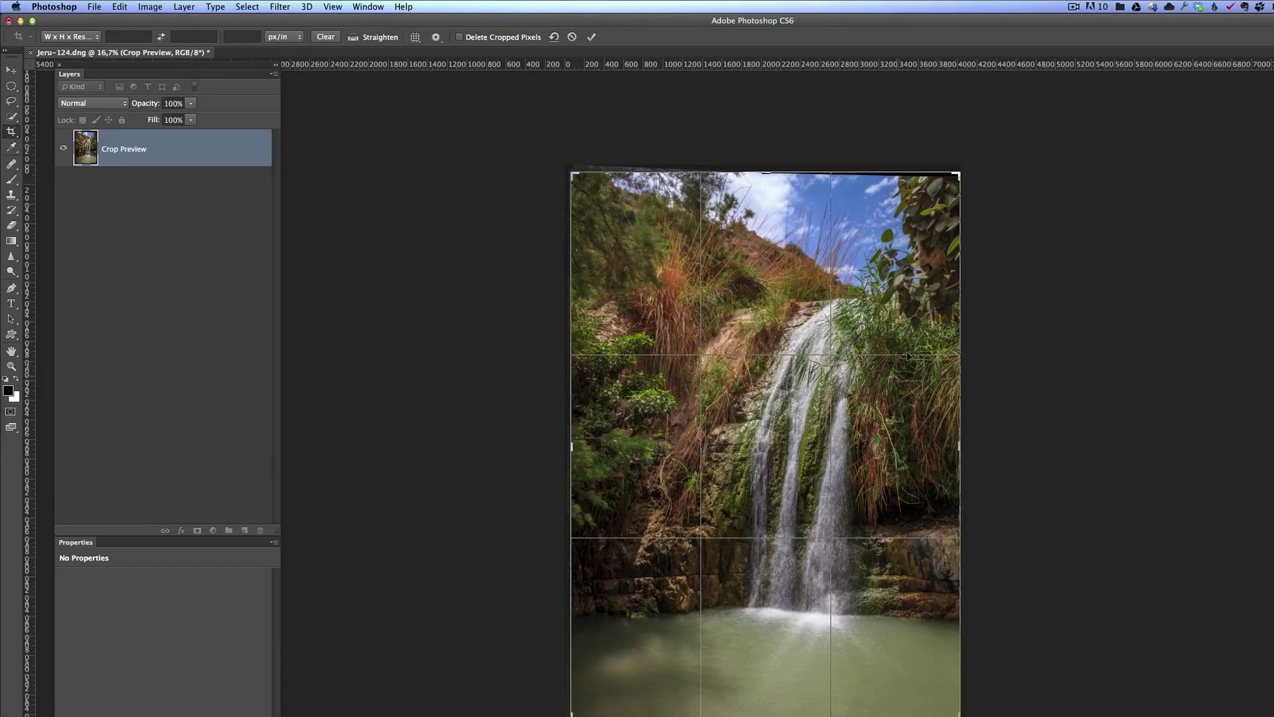
drag(957, 176, 950, 179)
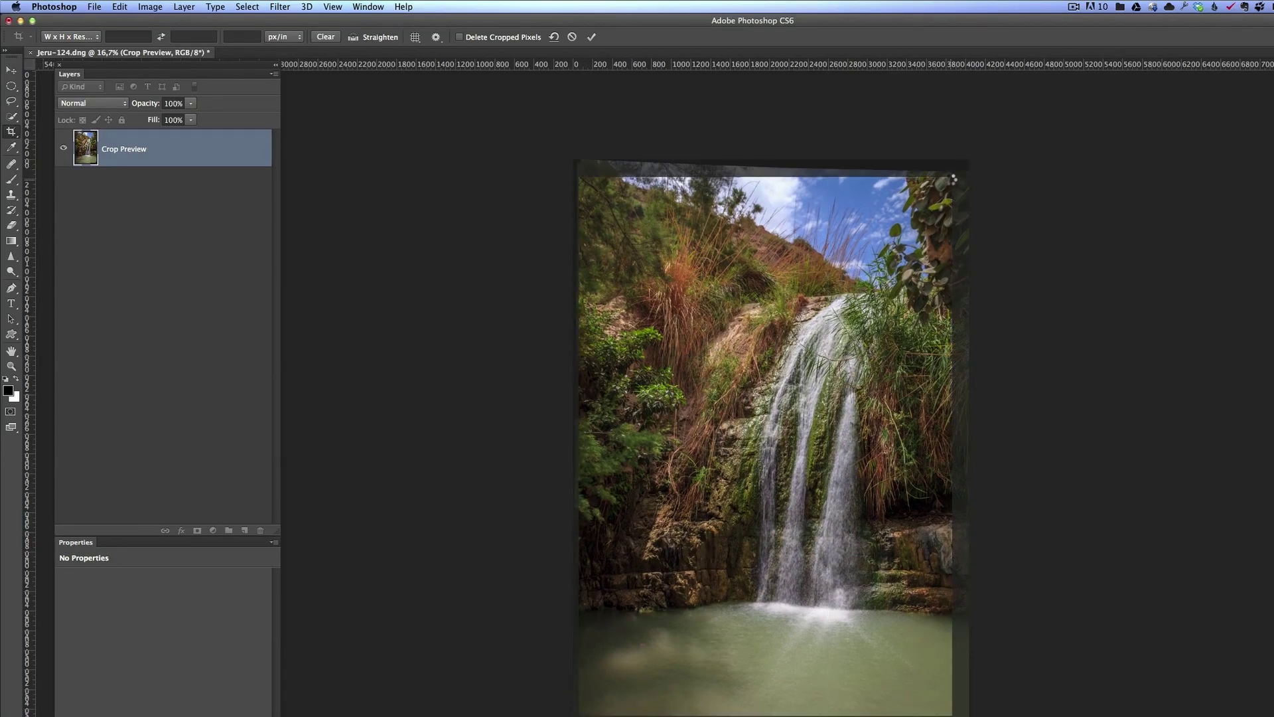
key(Return)
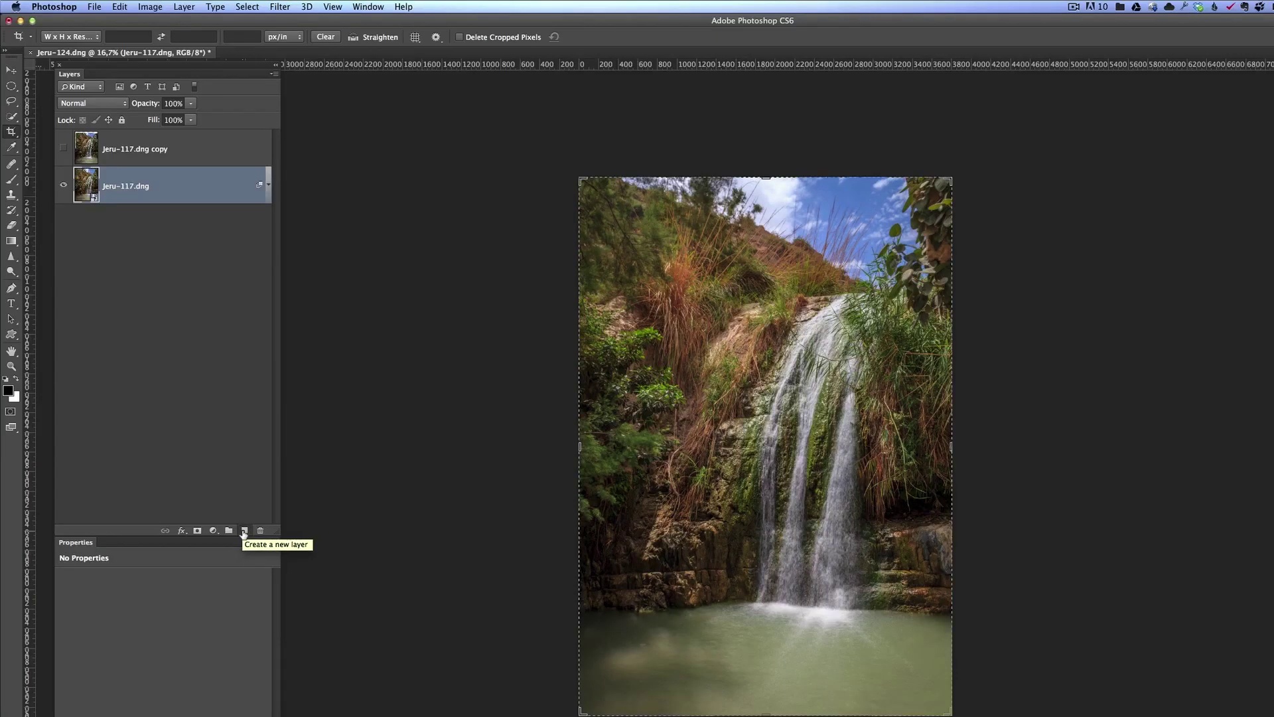
Add a new layer named 'dodge and burn' with Overlay blend mode.
click(244, 530)
double_click(114, 187)
text(do)
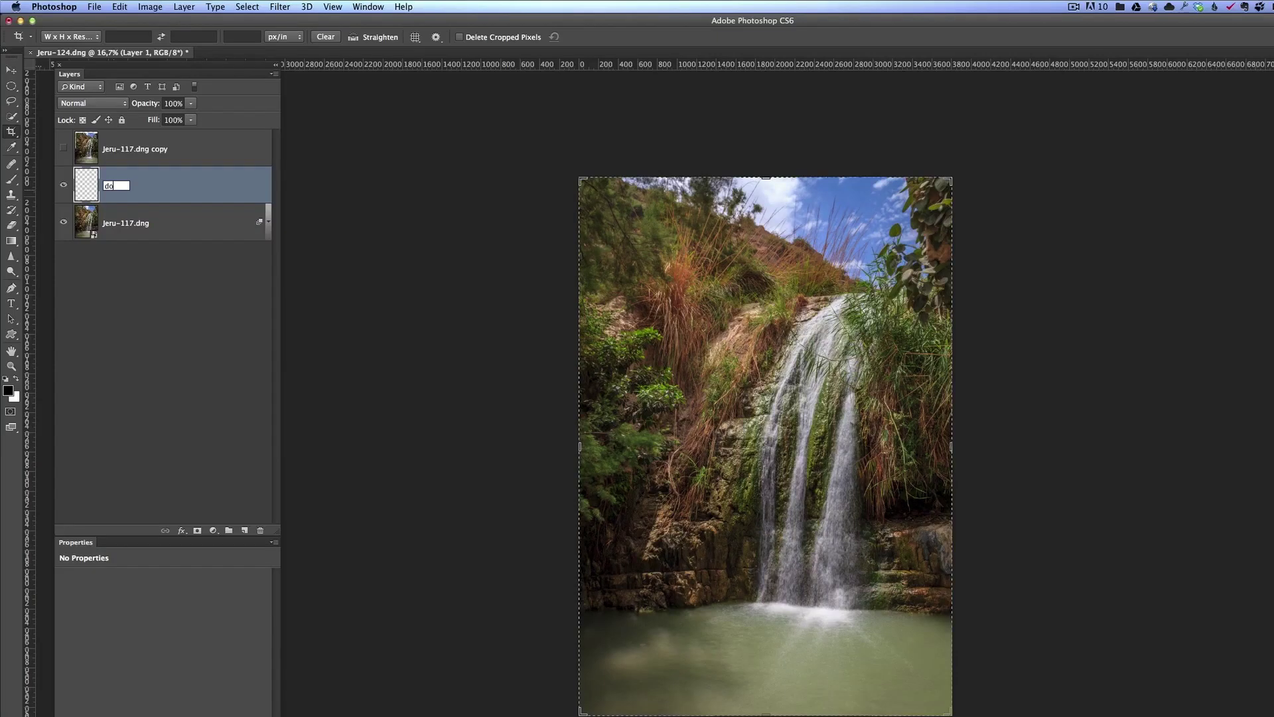
text(dge and burn)
key(Return)
click(71, 106)
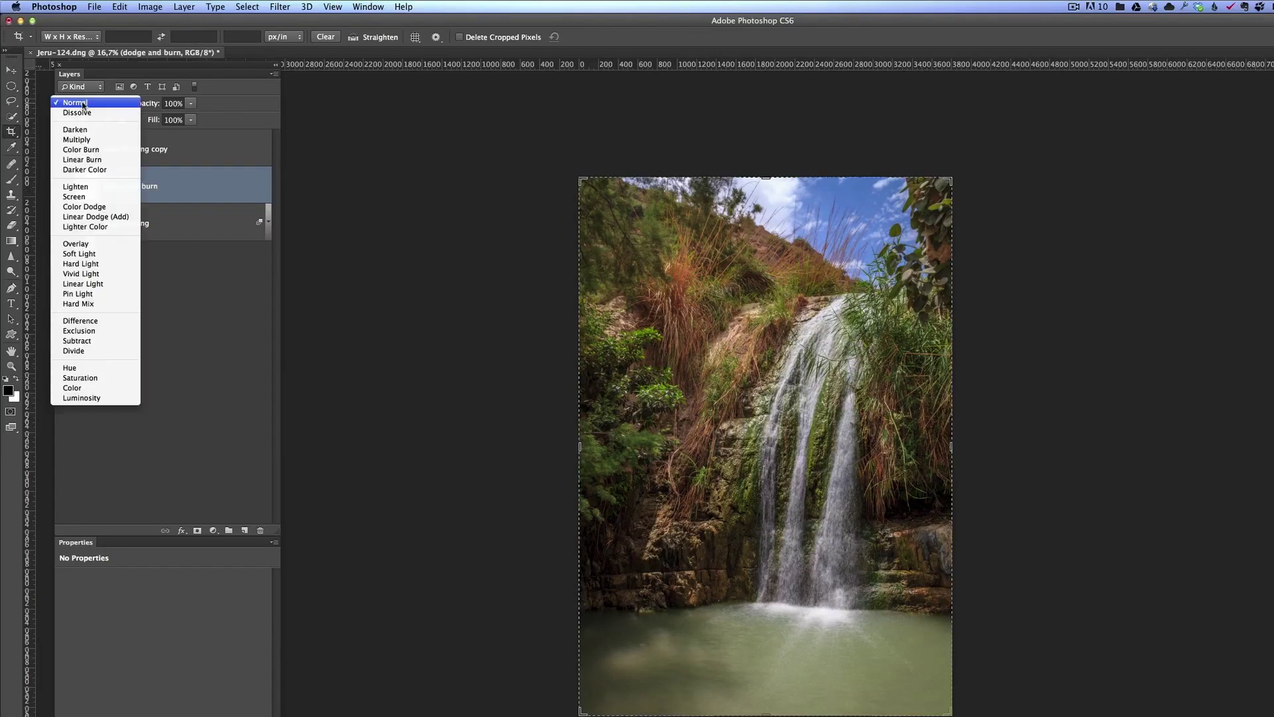
click(110, 249)
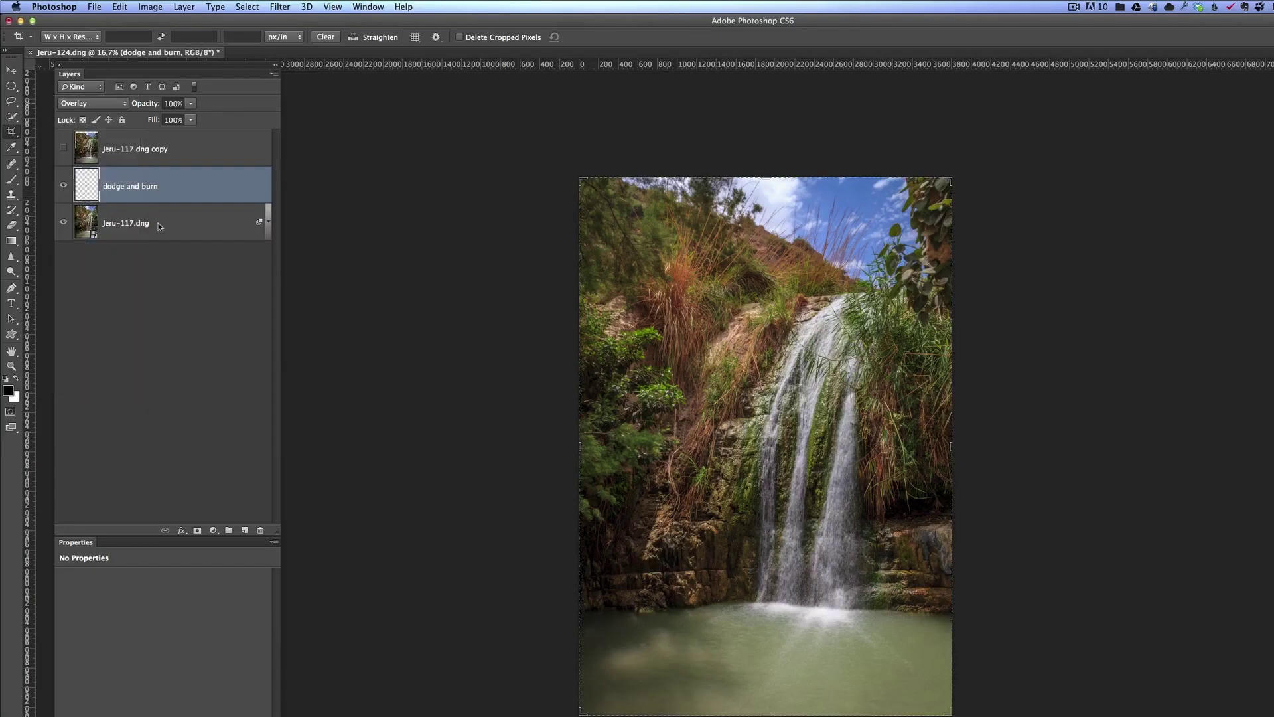
key(z)
click(781, 492)
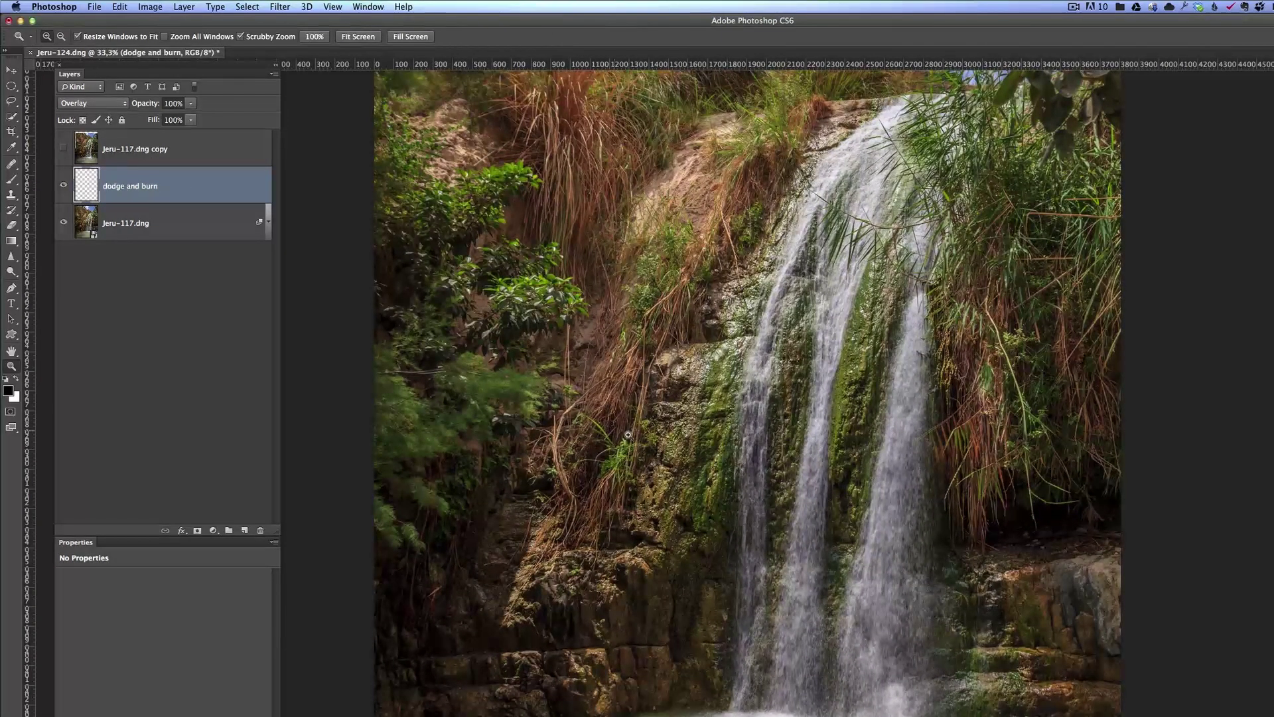
Set up a white brush at about 182 pixels and 36% opacity.
key(b)
drag(761, 468, 780, 468)
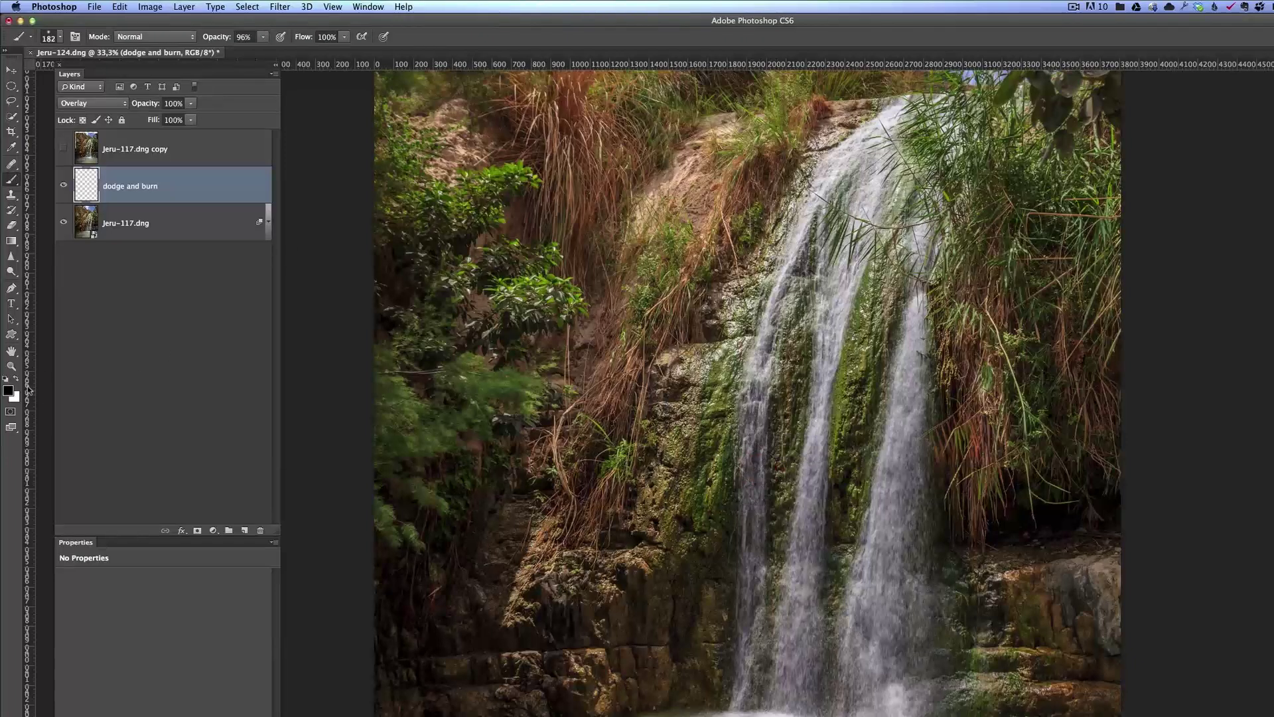
key(x)
click(120, 7)
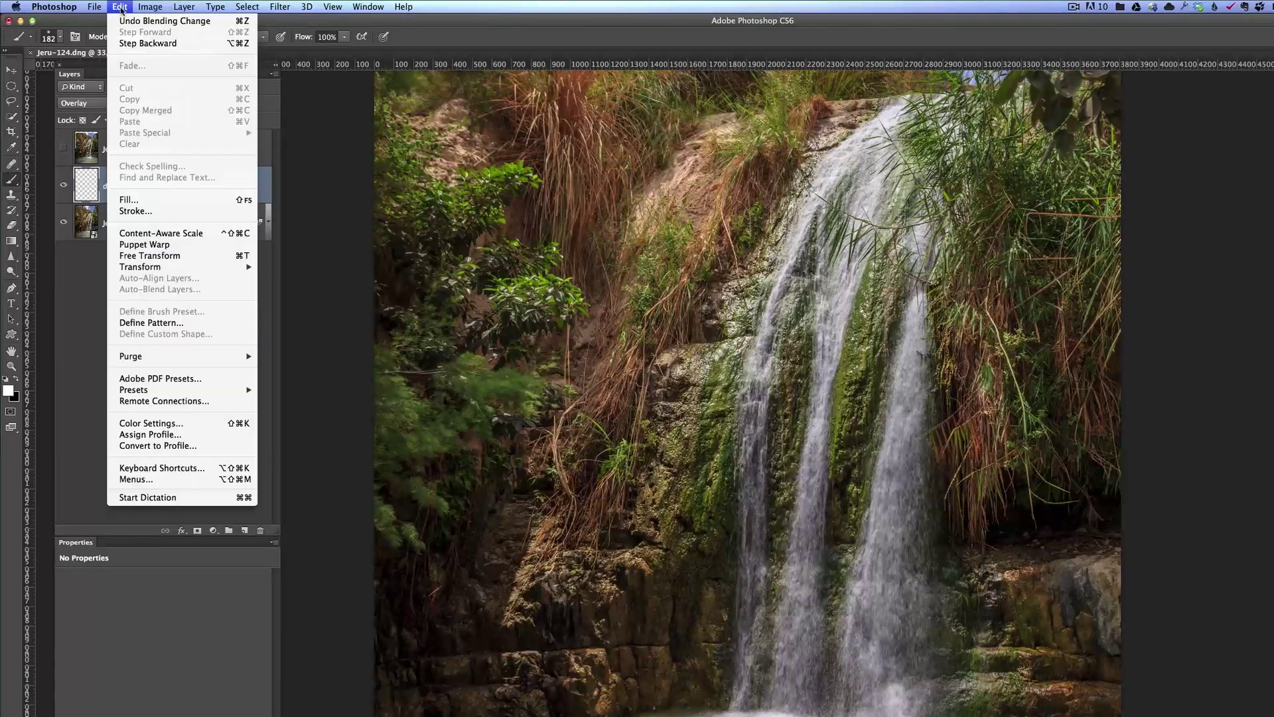
mouse_move(150, 8)
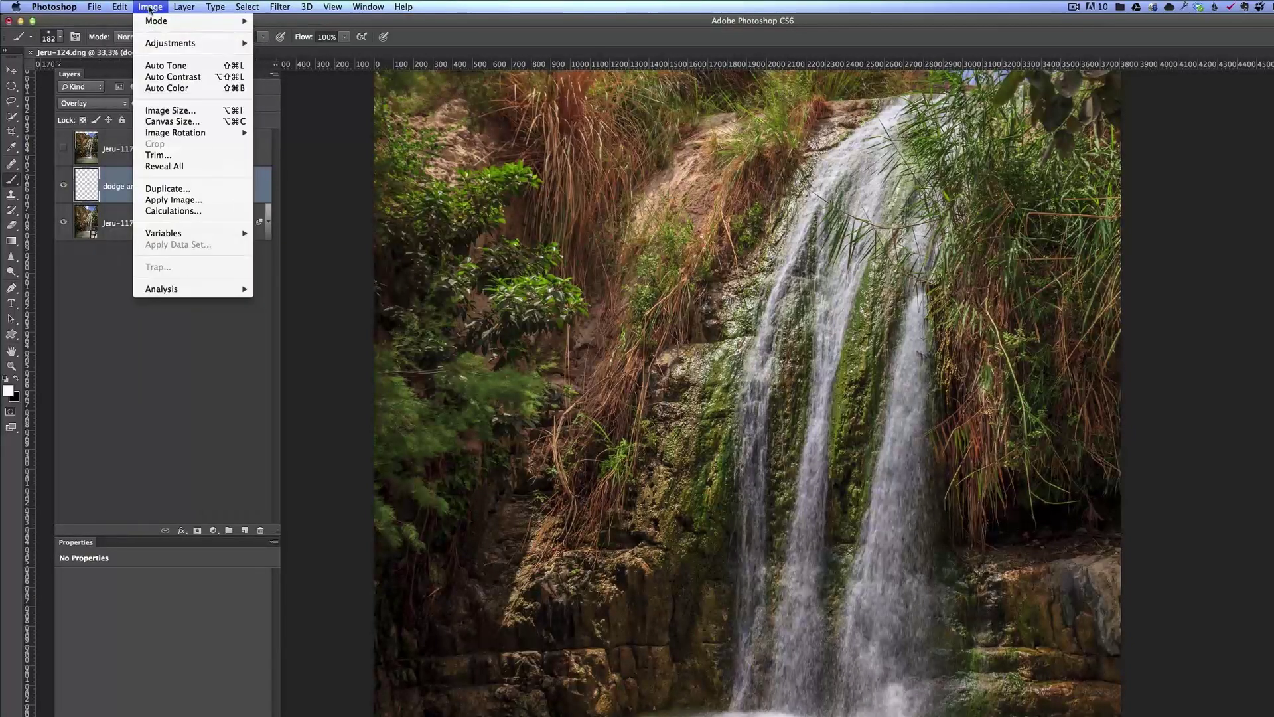
click(364, 208)
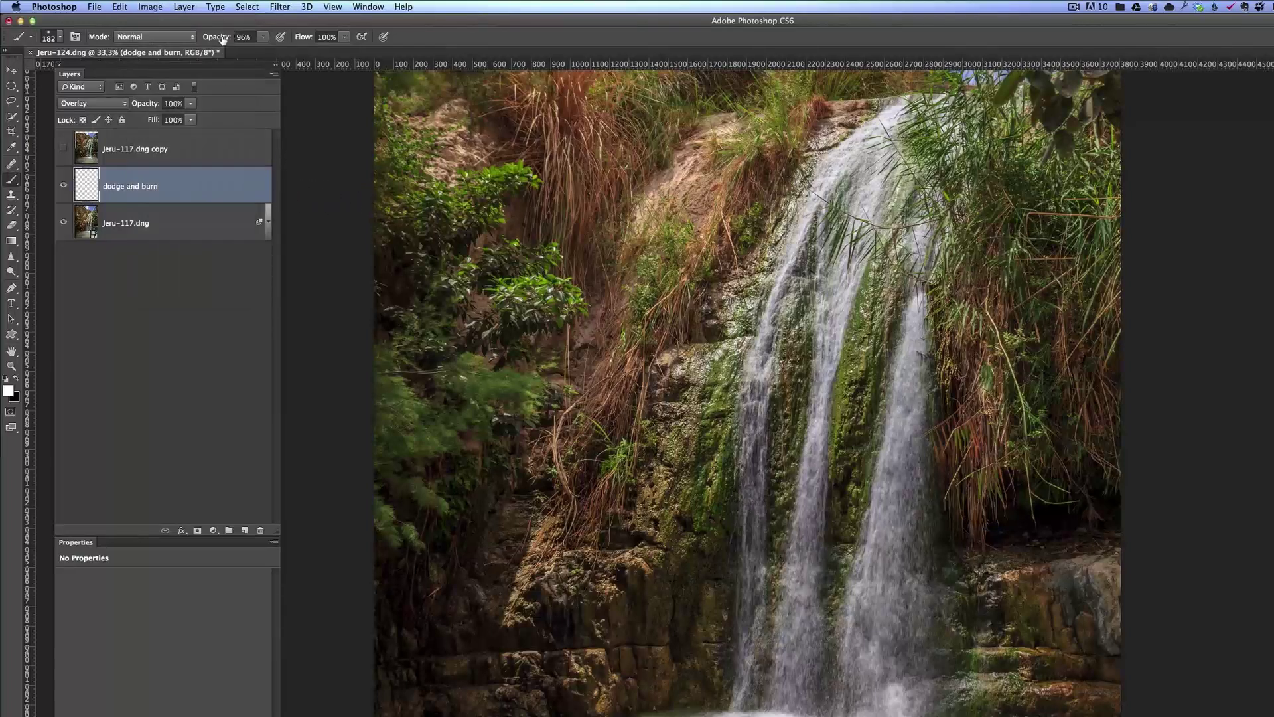
drag(222, 38, 177, 41)
Paint white over the right waterfall stream and the light rays in the pool.
mouse_move(912, 335)
mouse_down()
mouse_move(924, 326)
mouse_move(883, 495)
mouse_move(894, 525)
mouse_up()
drag(875, 627, 904, 627)
drag(894, 413, 863, 703)
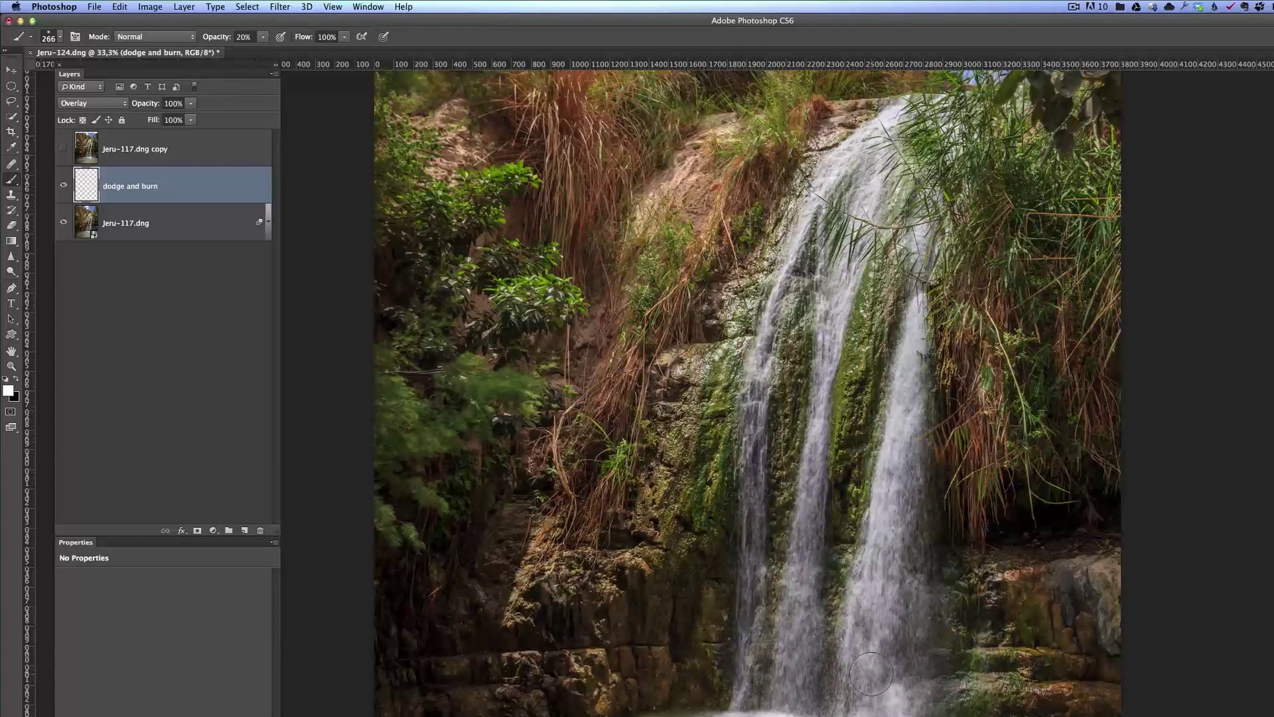
scroll(878, 627, down, 5)
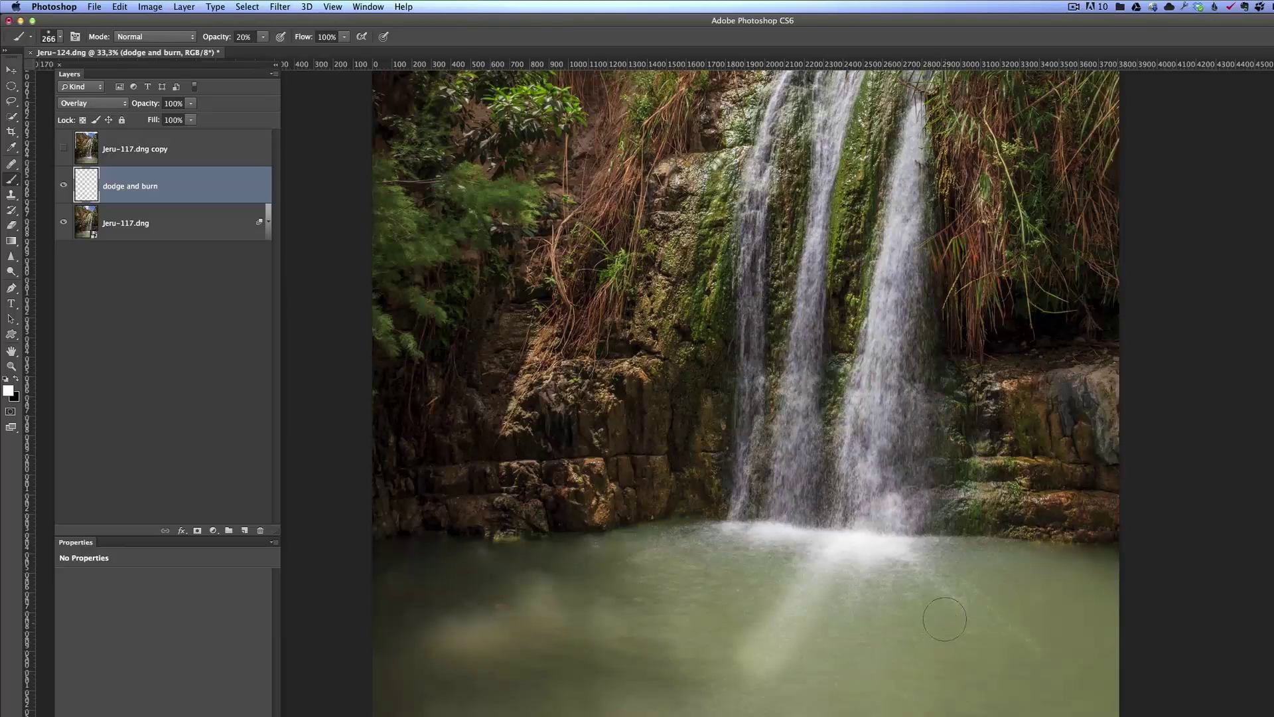
drag(939, 592, 1078, 706)
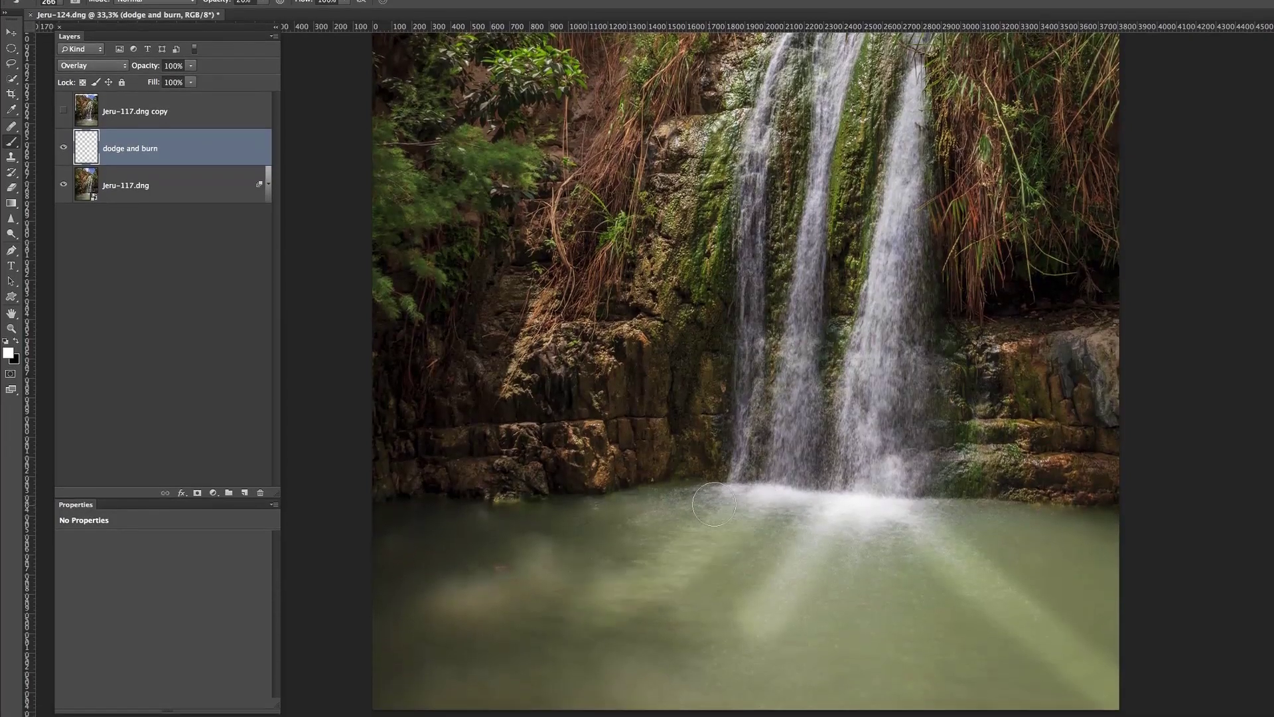
drag(723, 536, 442, 607)
drag(540, 568, 387, 612)
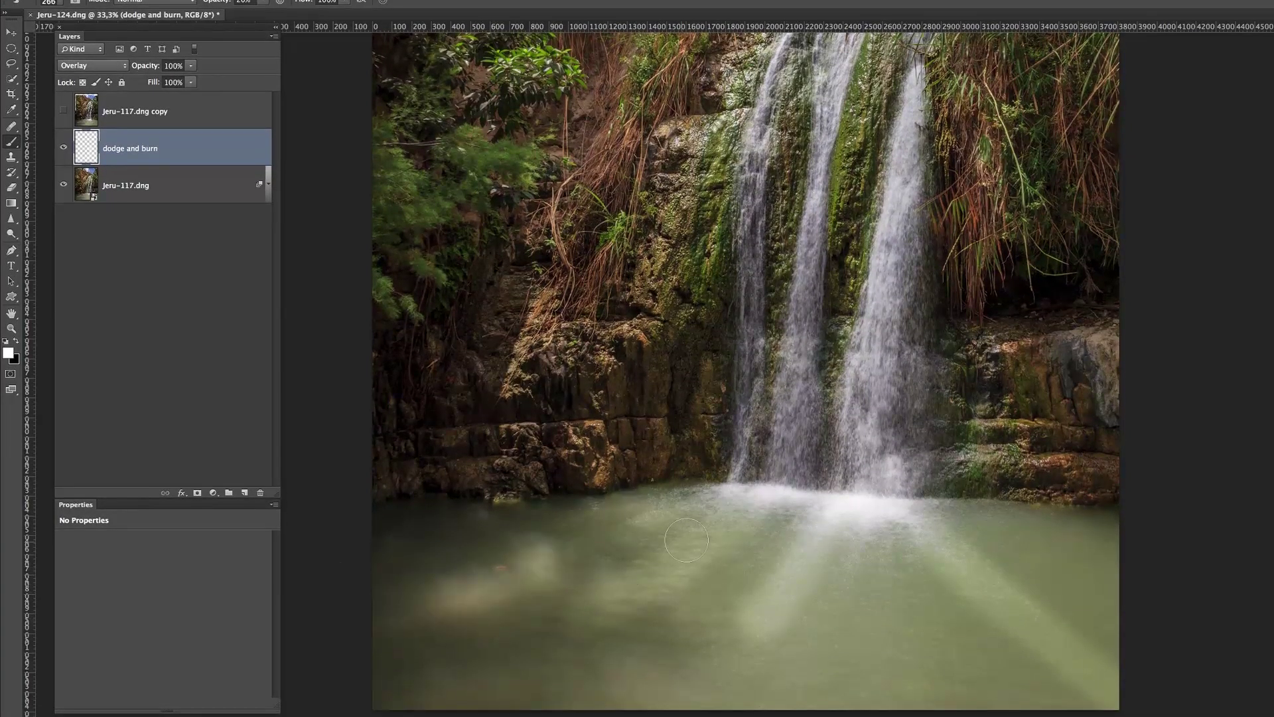
drag(703, 527, 504, 697)
drag(823, 539, 647, 695)
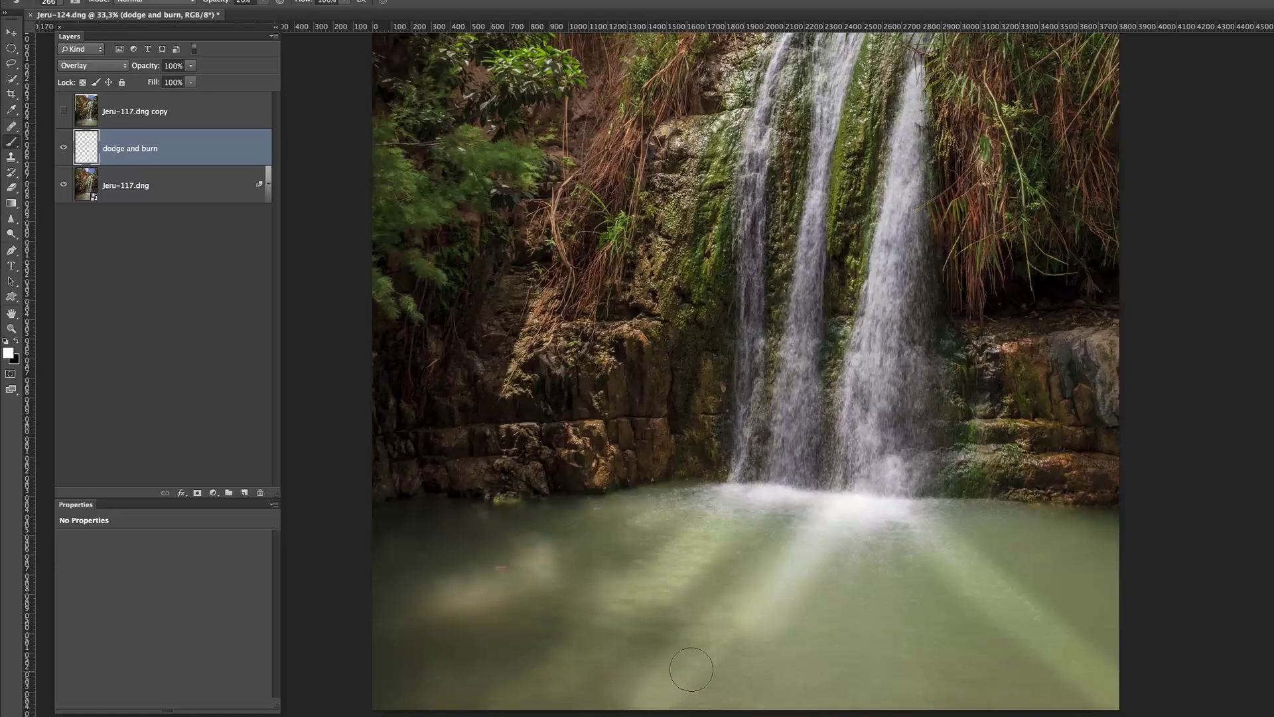
drag(719, 654, 759, 615)
drag(935, 549, 1015, 617)
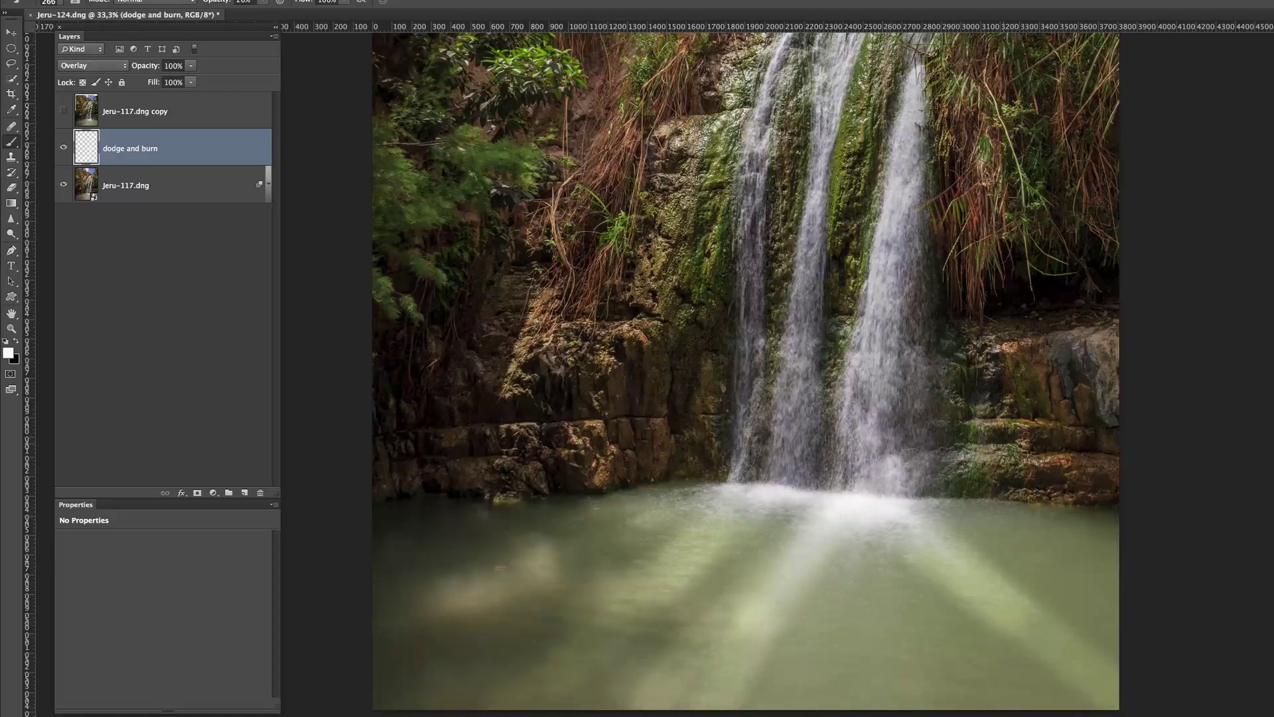
Brighten the middle and left streams and lower pool, then toggle the layer to compare.
drag(823, 83, 854, 369)
drag(829, 199, 747, 428)
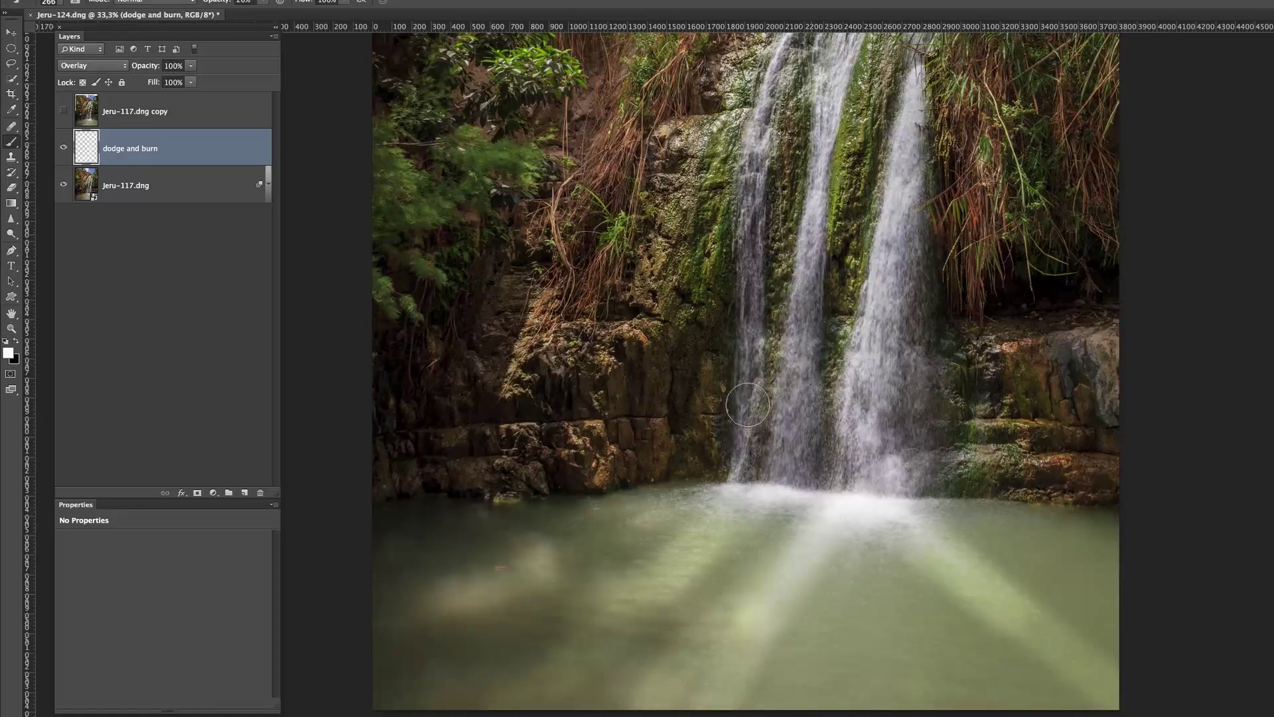
scroll(829, 279, up, 3)
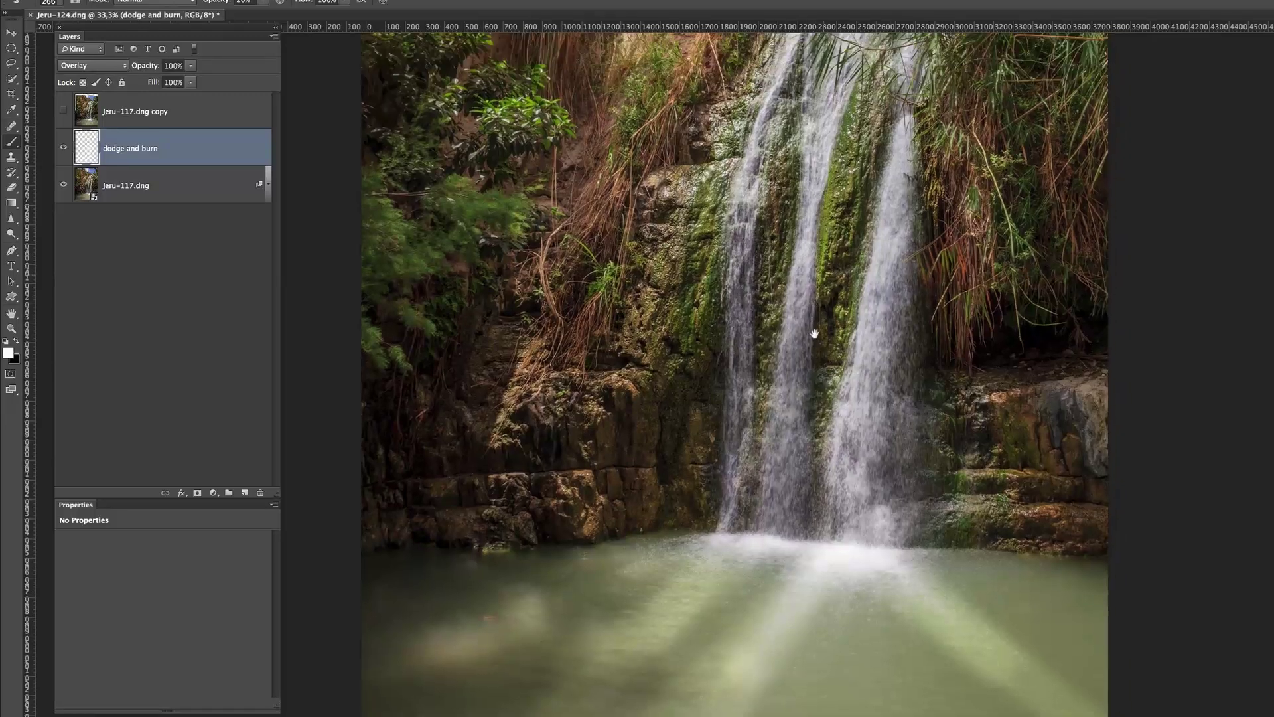
drag(806, 86, 829, 391)
mouse_move(736, 285)
mouse_down()
mouse_move(770, 476)
mouse_move(861, 526)
mouse_move(812, 605)
mouse_move(710, 587)
mouse_move(720, 594)
mouse_up()
drag(871, 626, 805, 639)
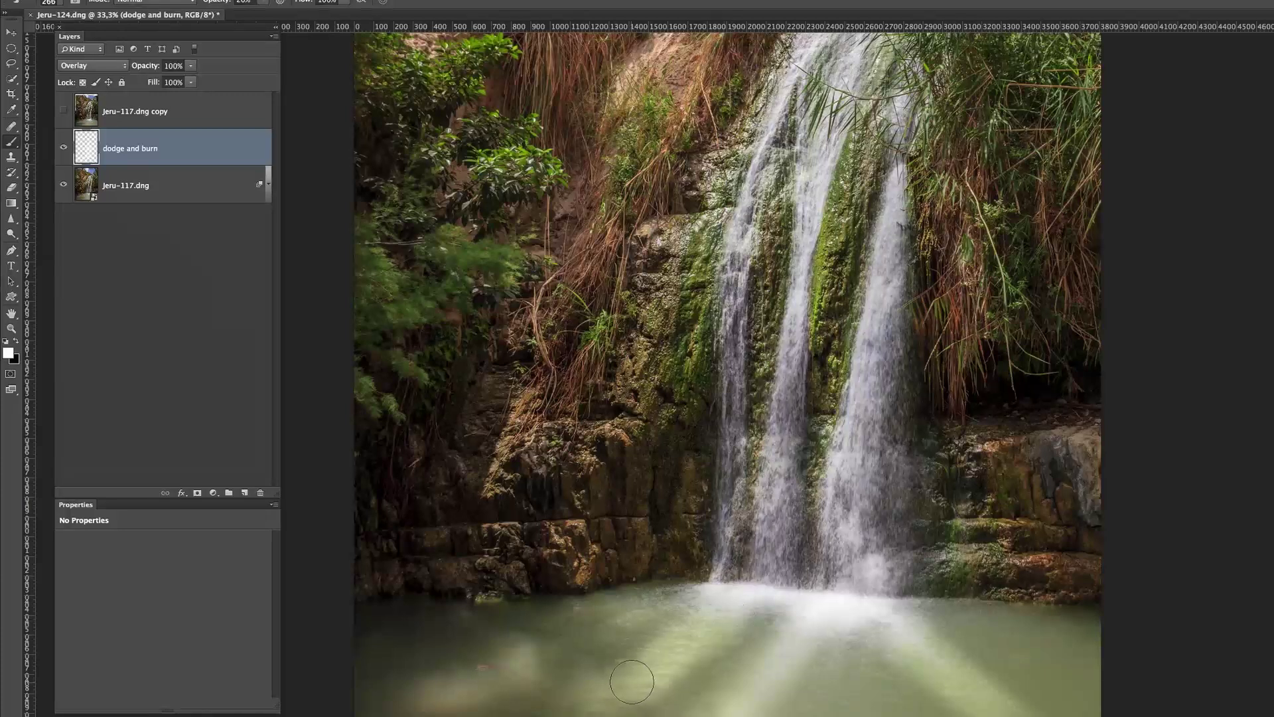
mouse_move(645, 673)
mouse_down()
mouse_move(613, 609)
mouse_move(478, 686)
mouse_up()
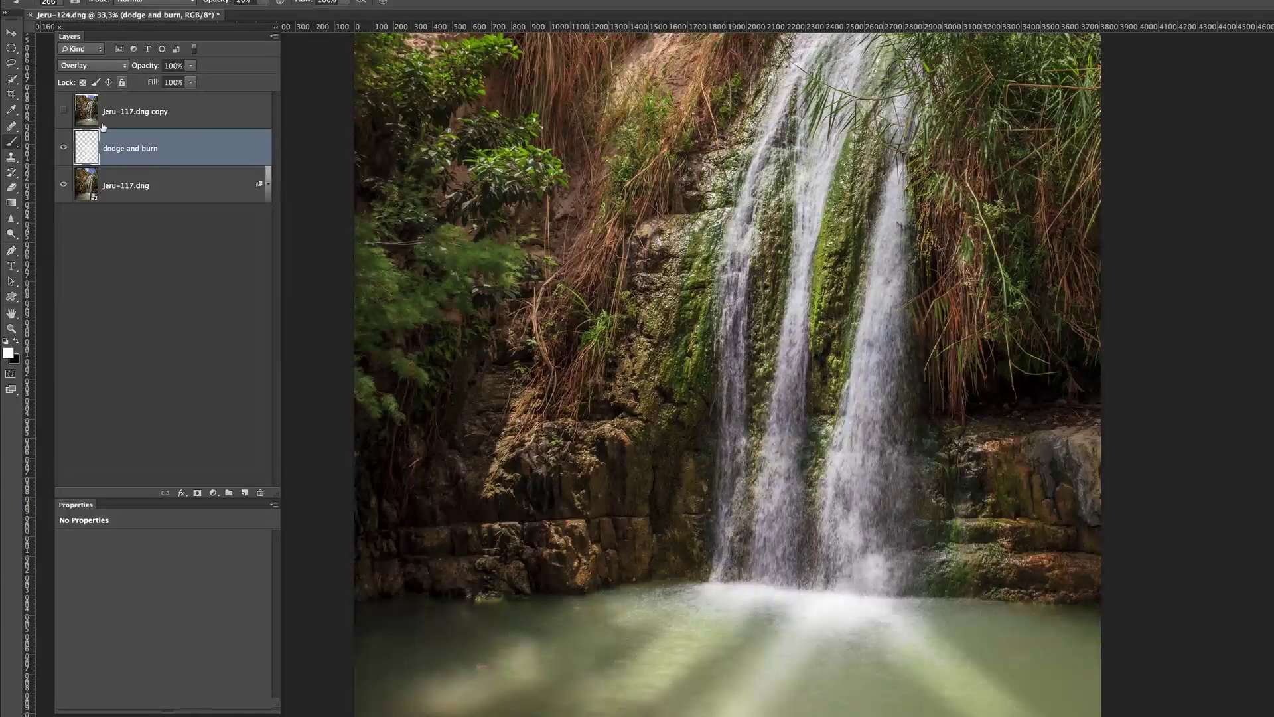
click(64, 148)
click(64, 148)
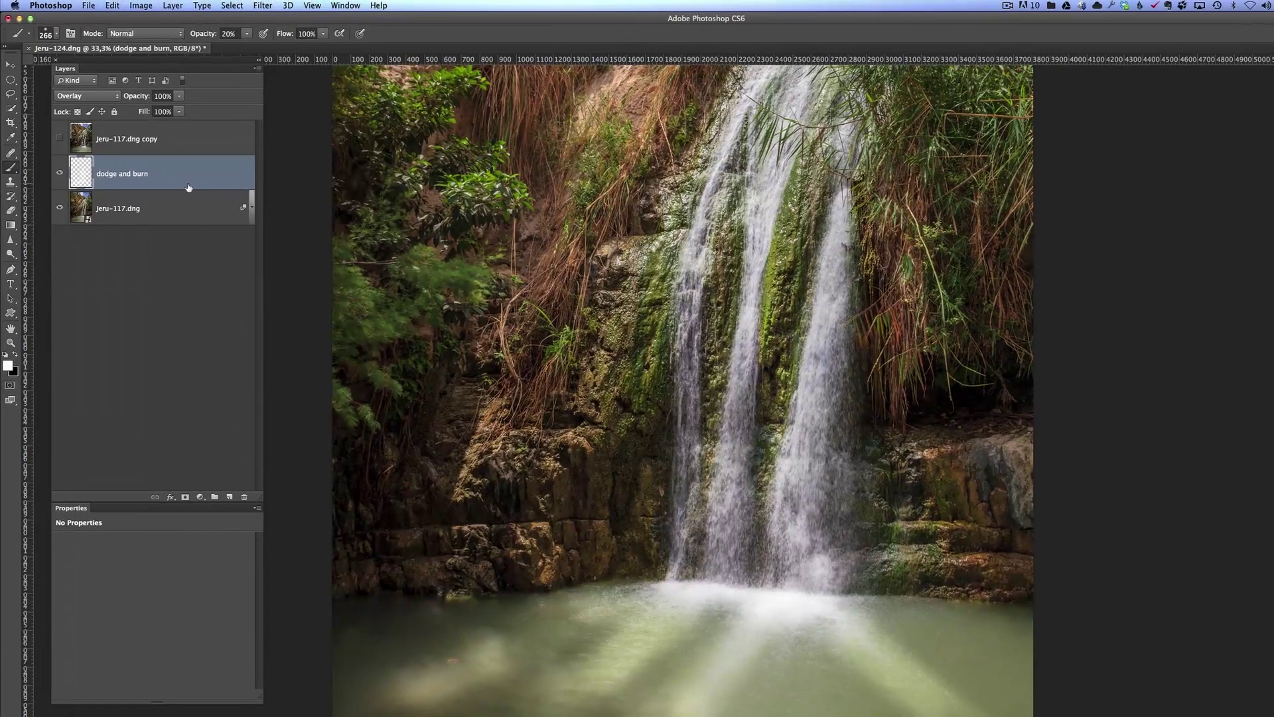
Apply a 106-pixel Gaussian Blur to the dodge and burn strokes.
click(256, 5)
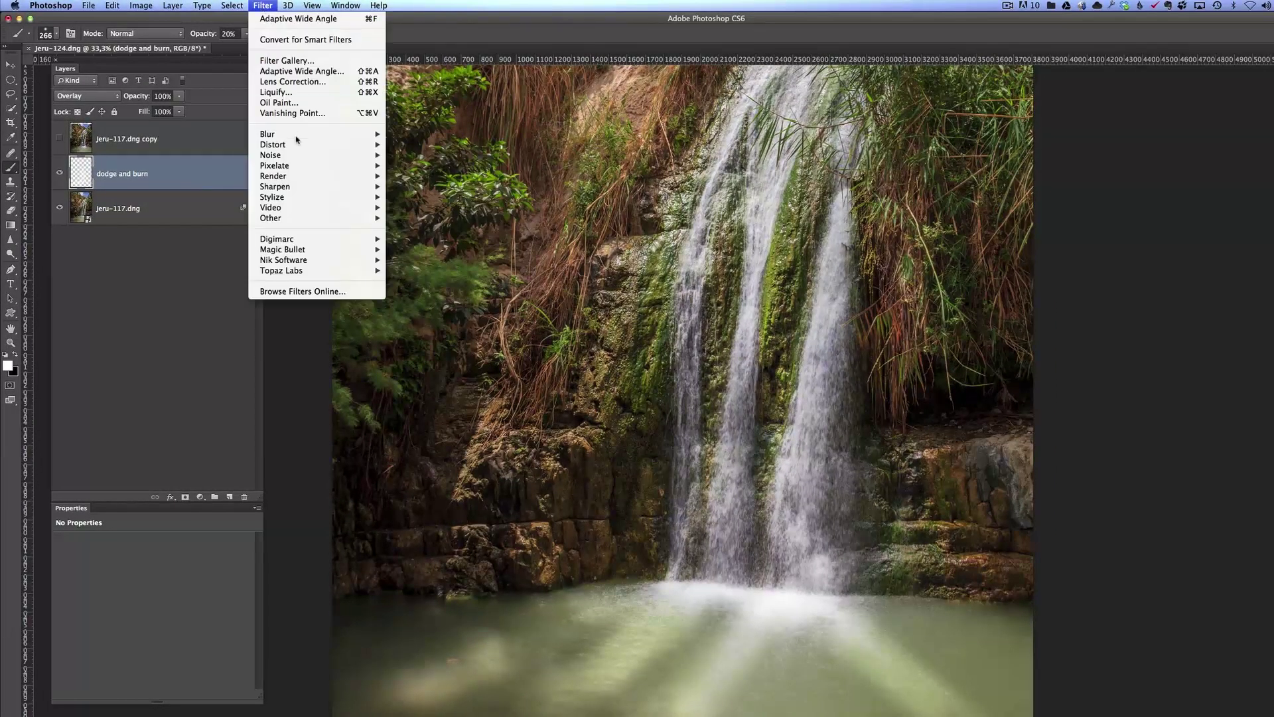
mouse_move(317, 136)
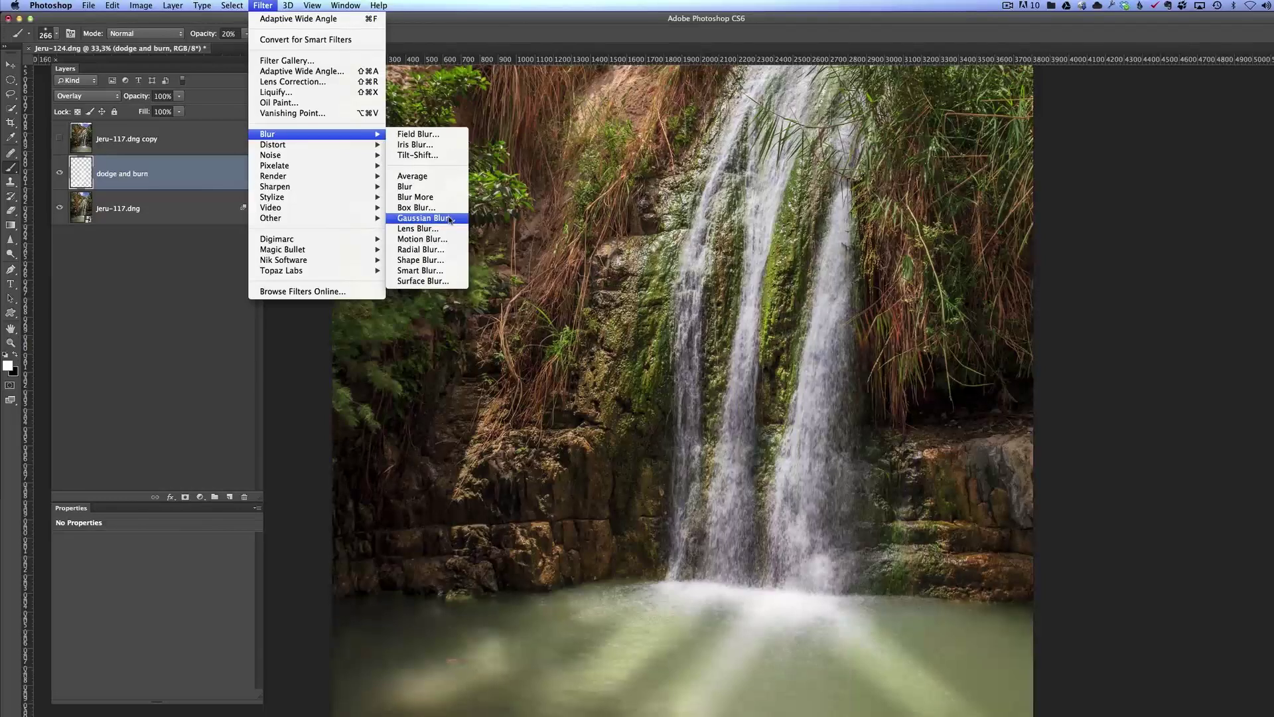
click(425, 218)
drag(413, 372, 449, 376)
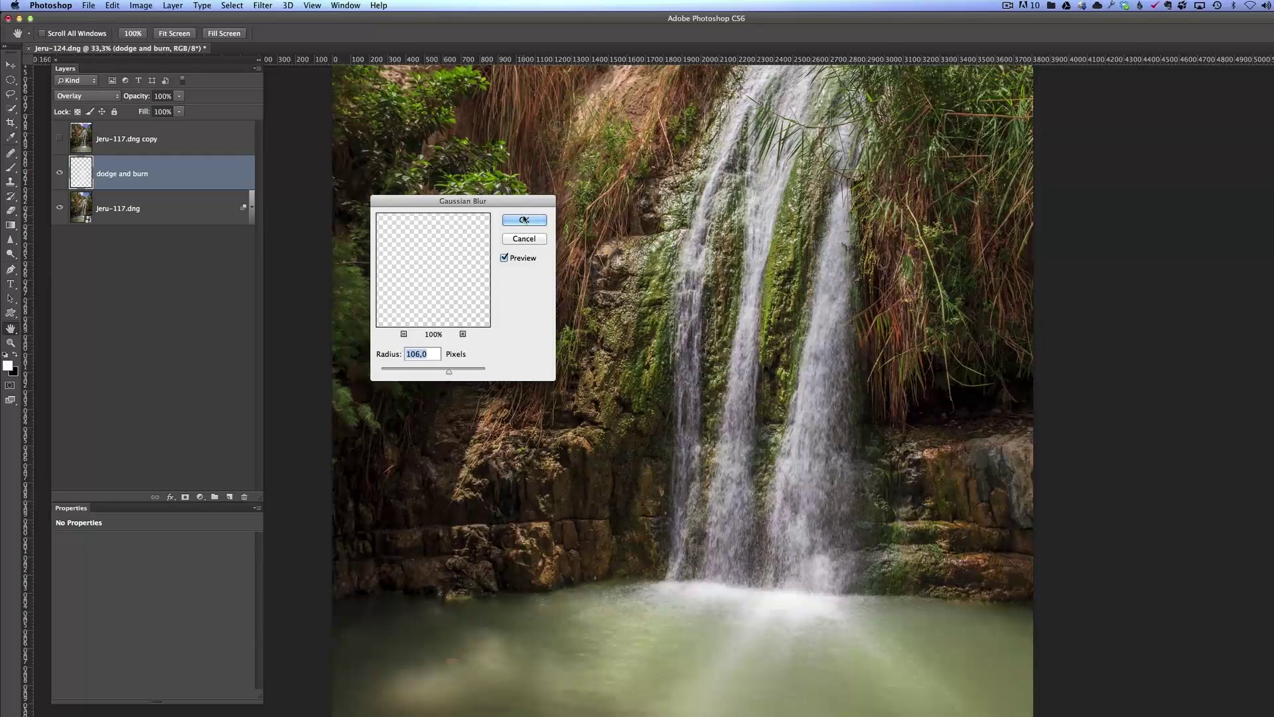
key(Return)
Compare the glow with the dodge and burn layer on and off, and adjust its opacity.
key(b)
click(60, 174)
click(60, 174)
click(60, 174)
click(60, 175)
key(z)
alt+click(617, 328)
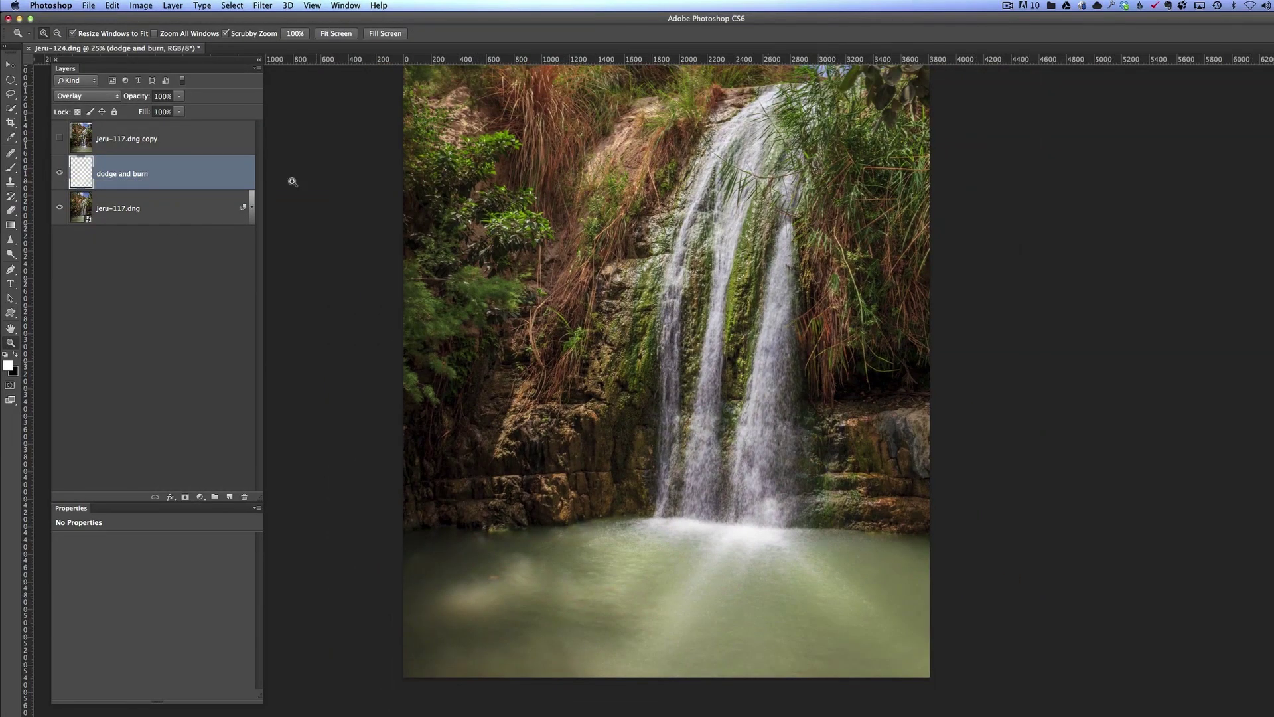
click(60, 175)
click(60, 176)
drag(137, 97, 166, 101)
drag(567, 325, 620, 341)
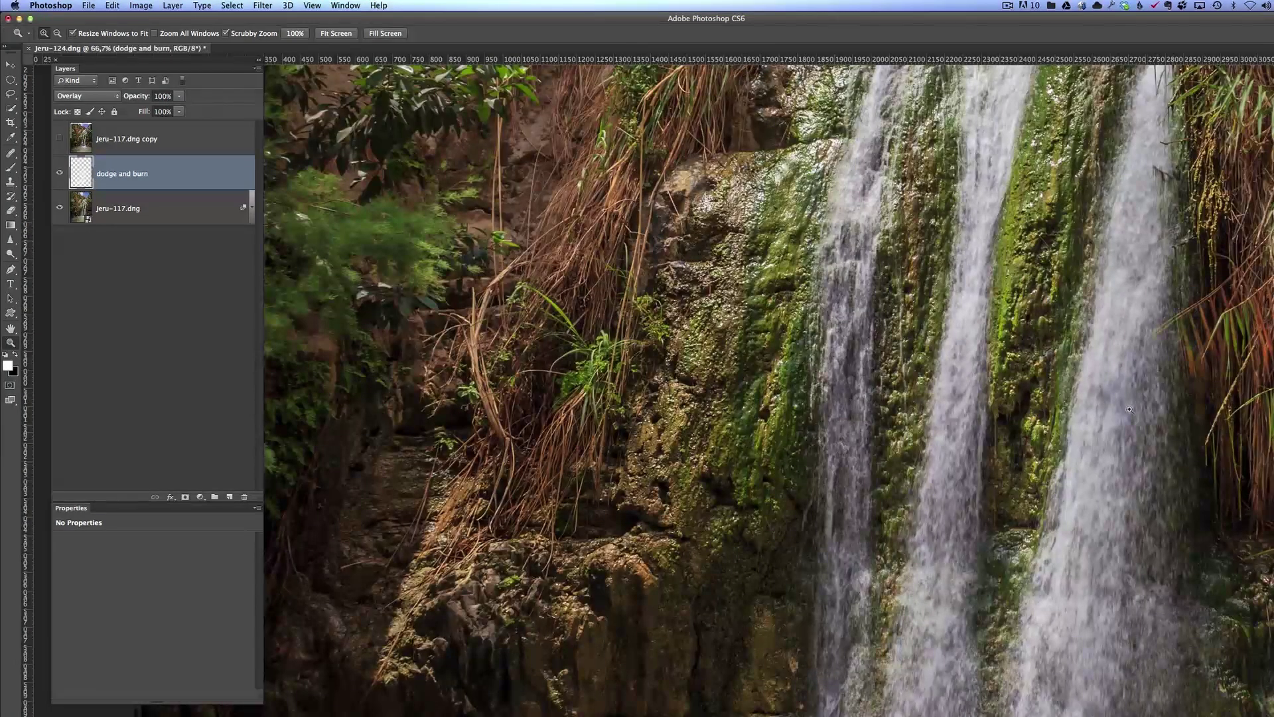
drag(767, 300, 732, 359)
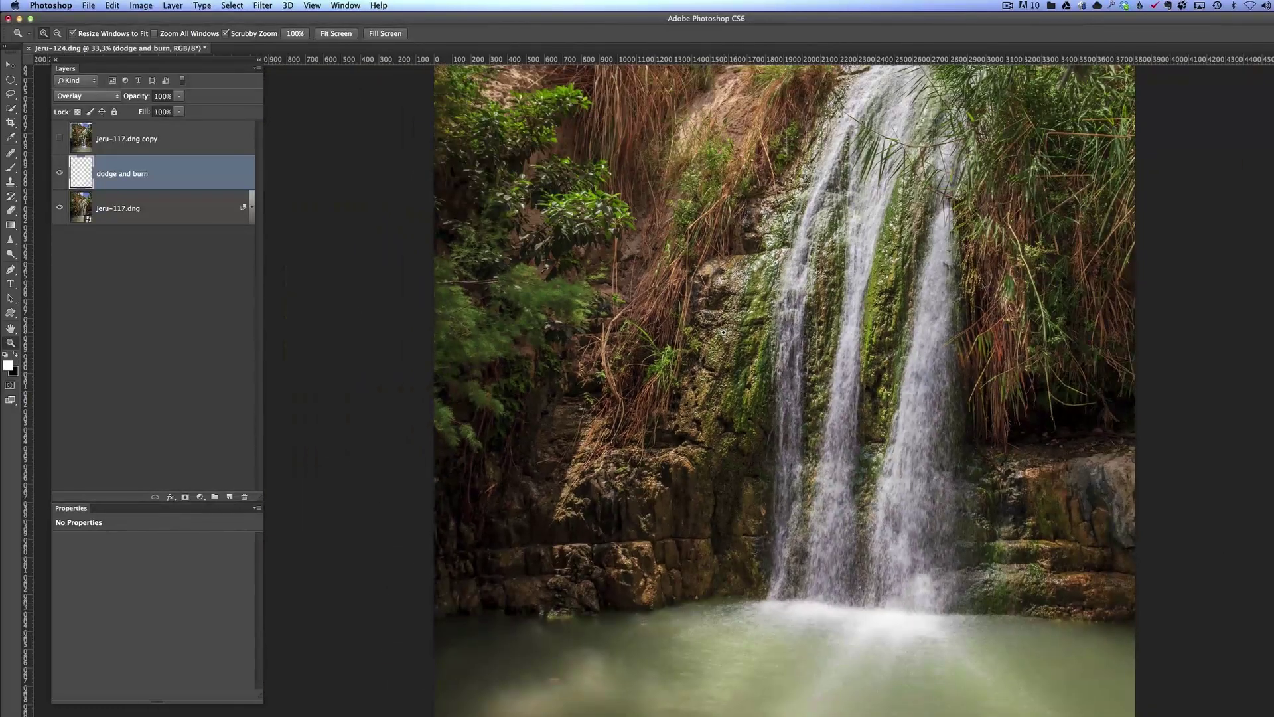
Flatten the image, discarding the hidden Jeru-117 copy layer.
alt+click(842, 354)
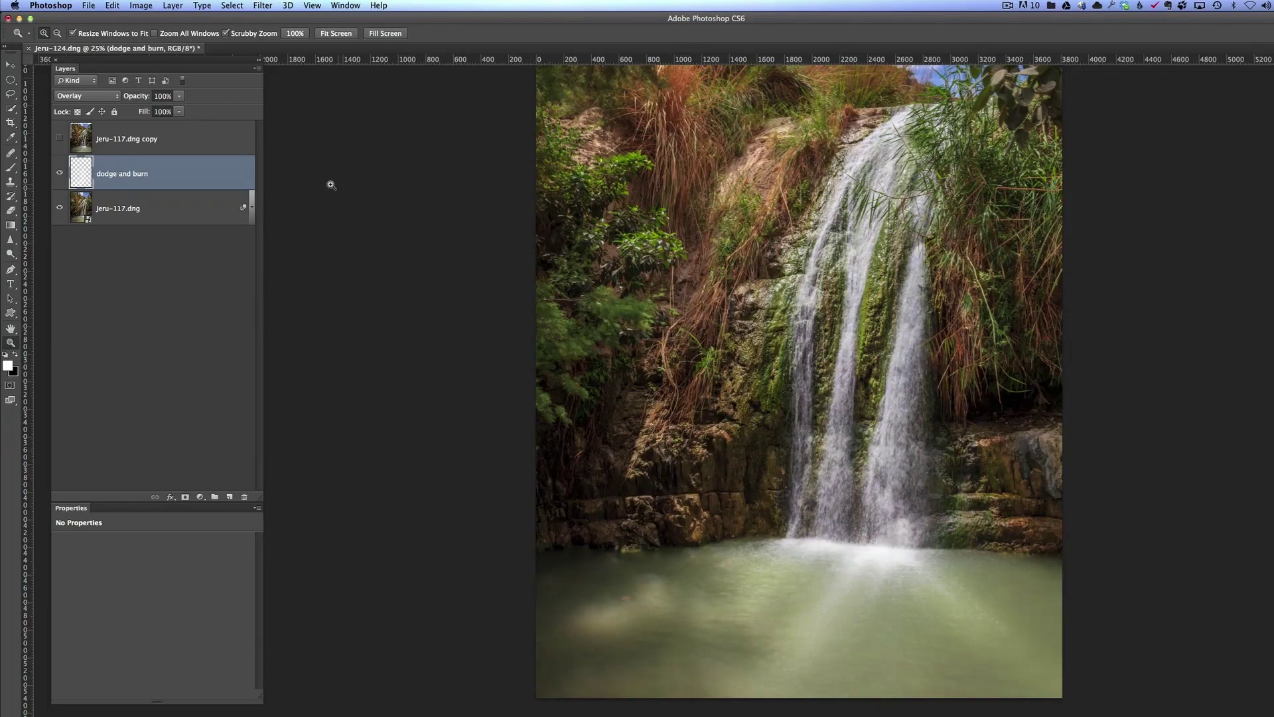
click(173, 5)
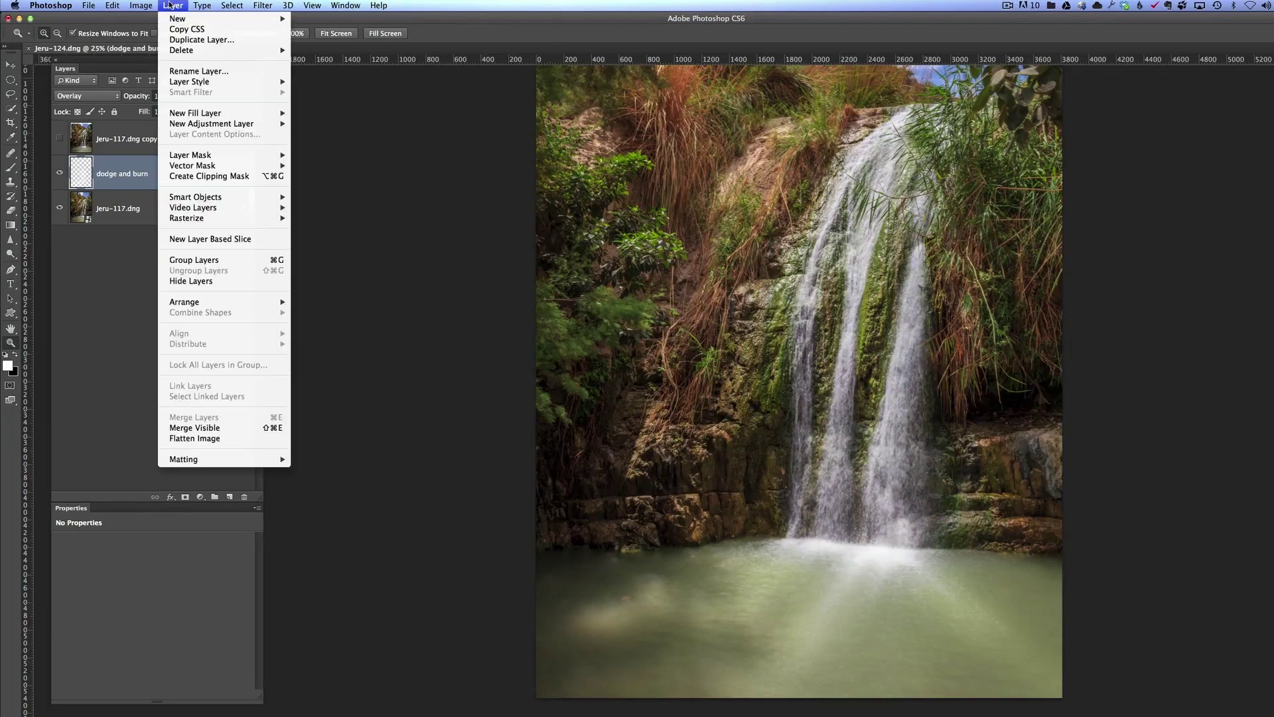
click(249, 437)
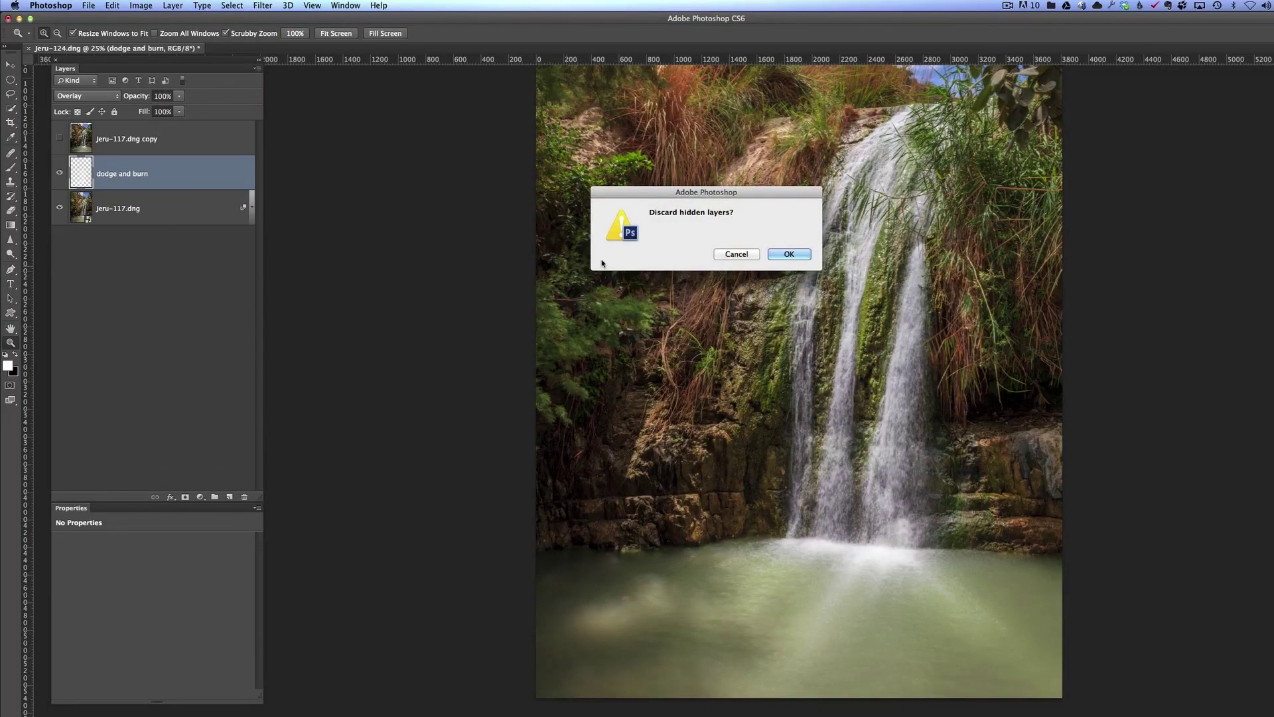
click(799, 257)
Duplicate the Background layer and set the copy to Multiply blending.
drag(150, 129, 229, 496)
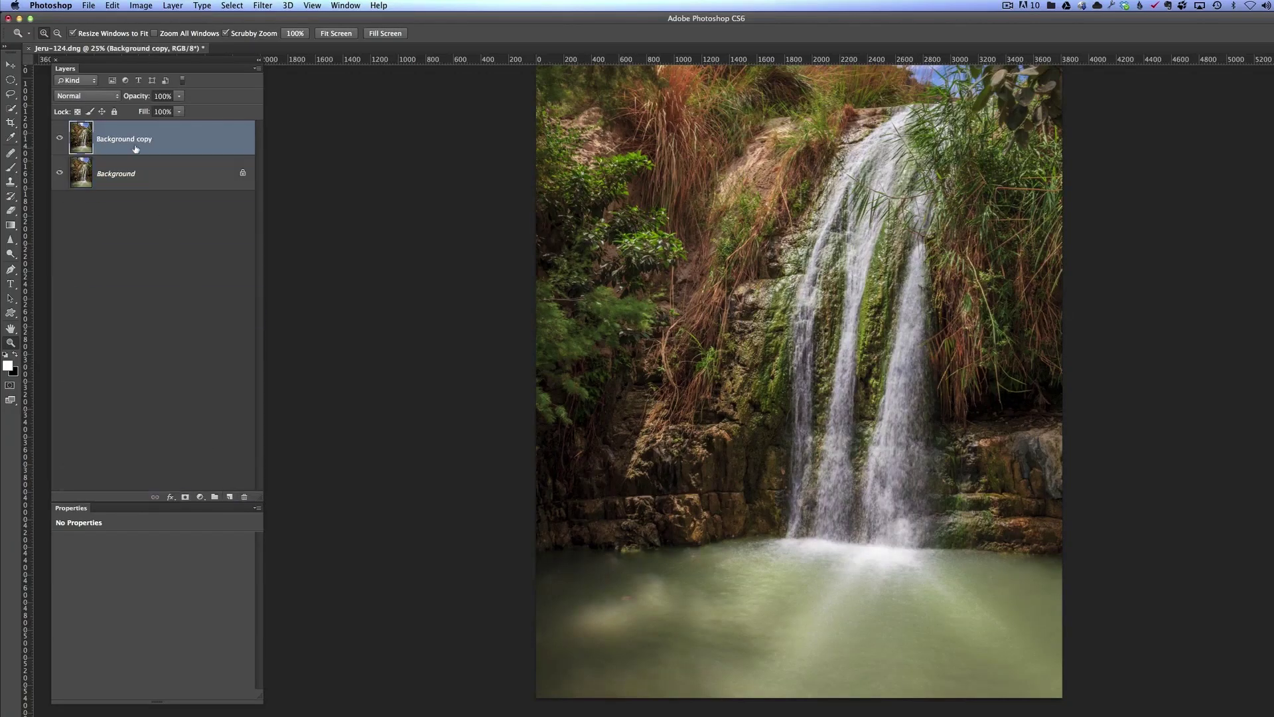
click(96, 98)
click(97, 133)
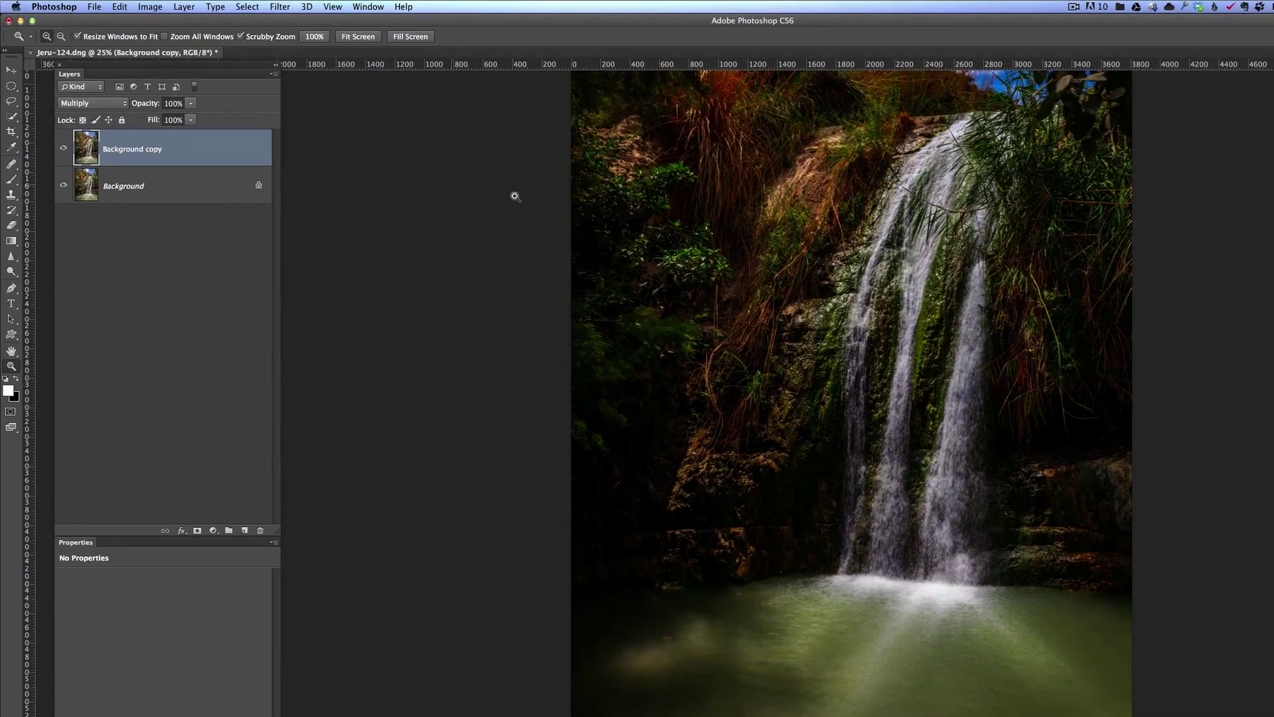
scroll(852, 393, up, 5)
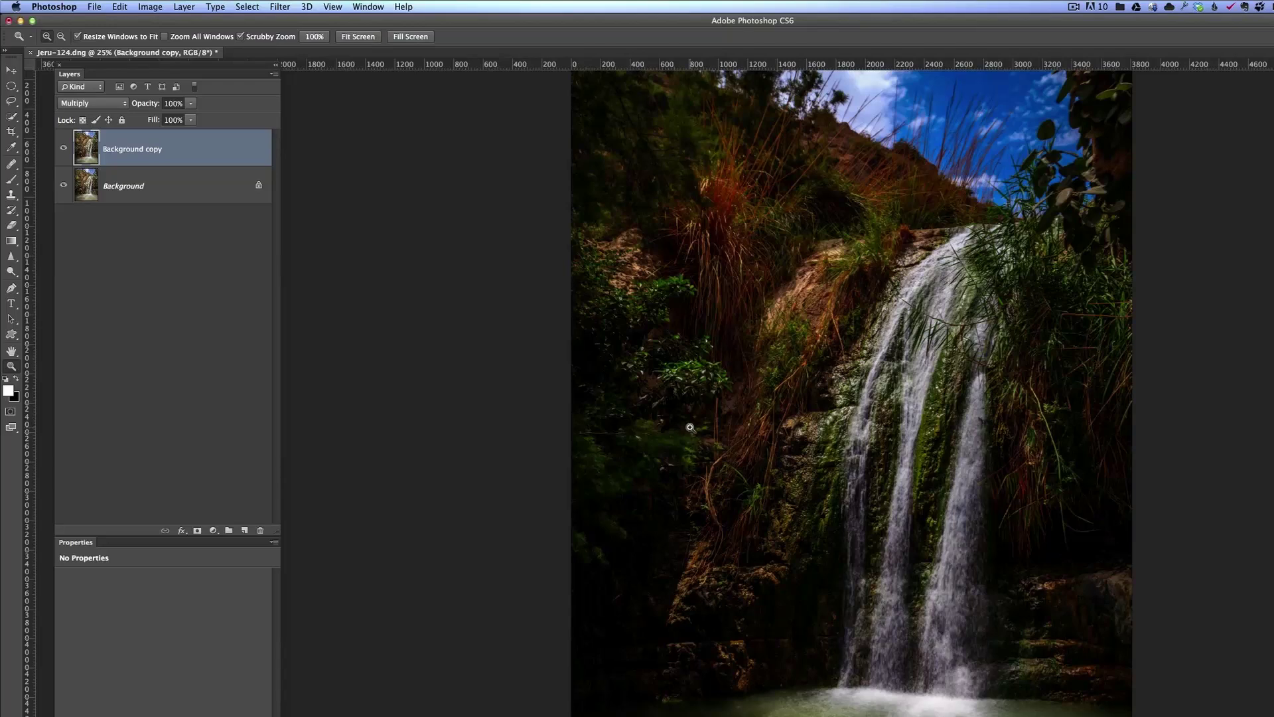
alt+click(690, 425)
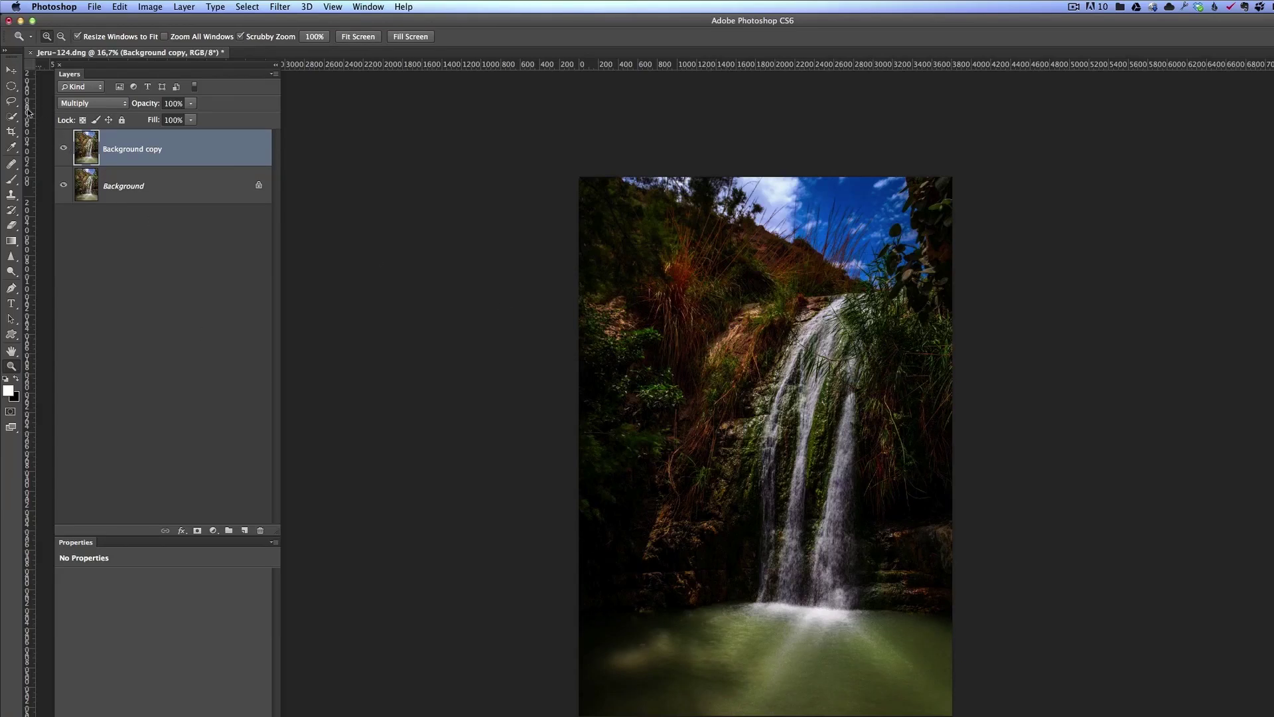
Clear a 400-pixel feathered rectangle around the falls from the Multiply layer.
click(20, 89)
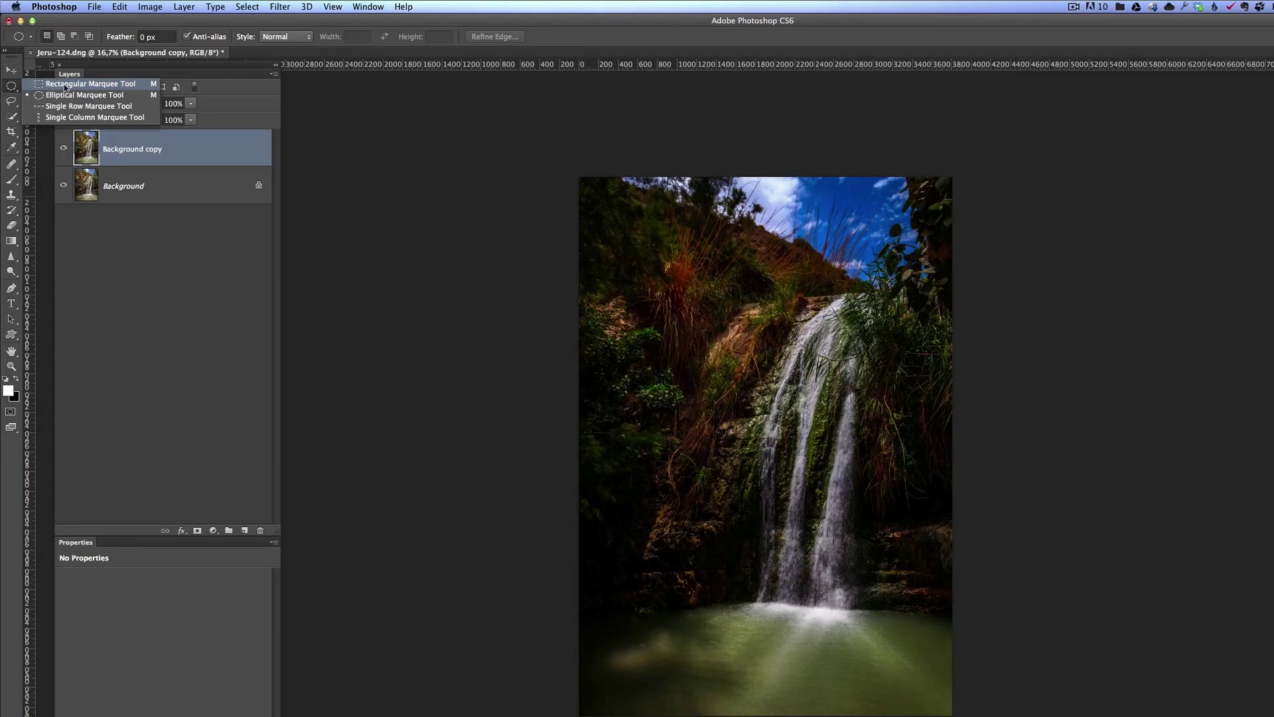
click(66, 86)
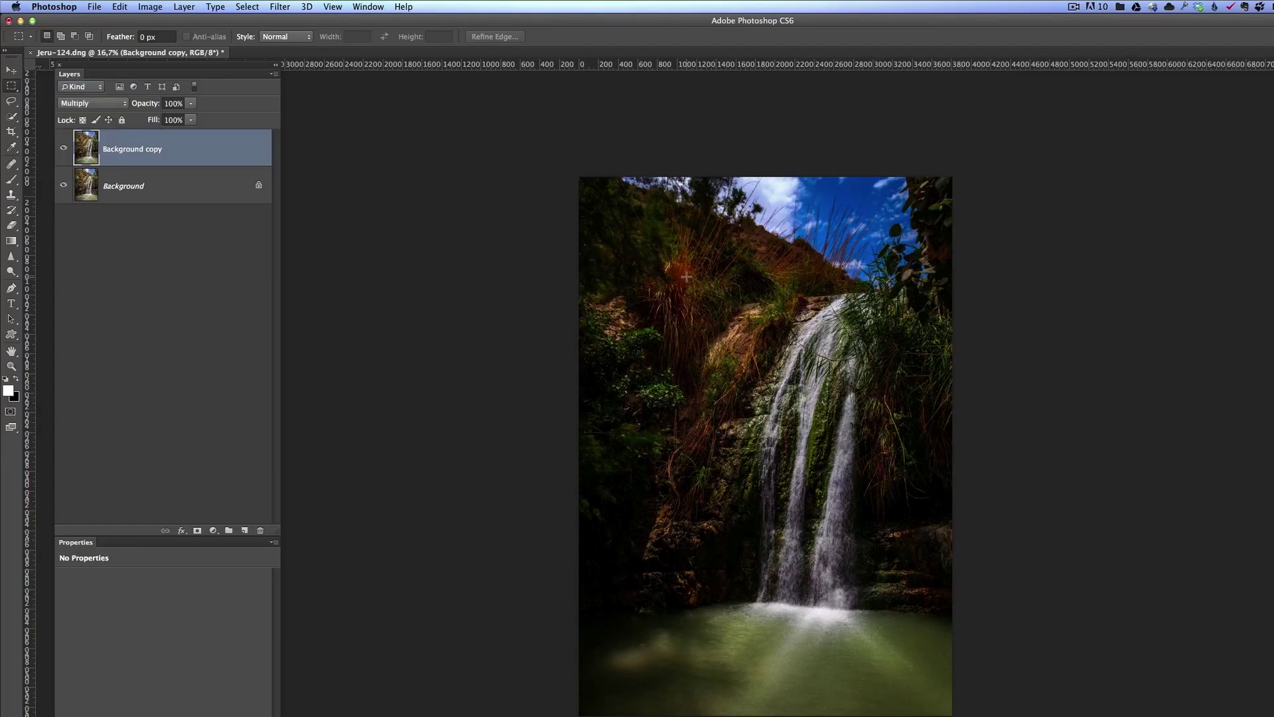
drag(687, 278, 895, 663)
click(247, 8)
mouse_move(291, 157)
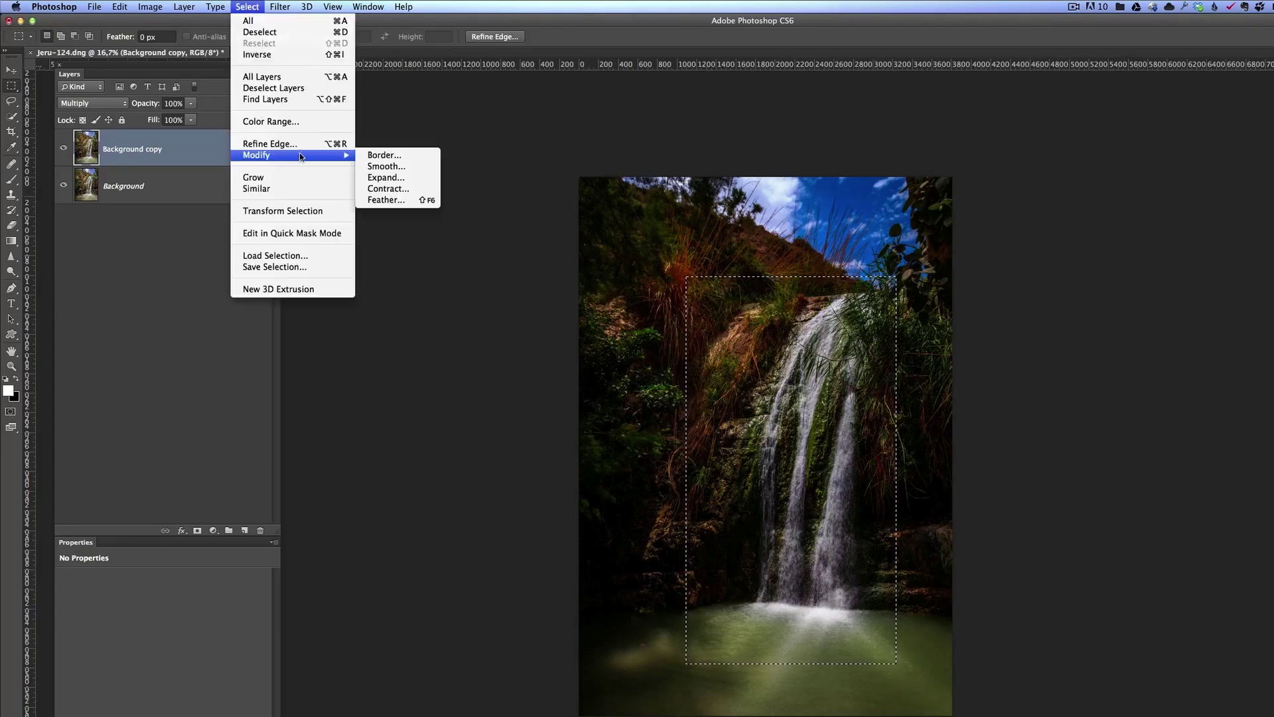
click(406, 200)
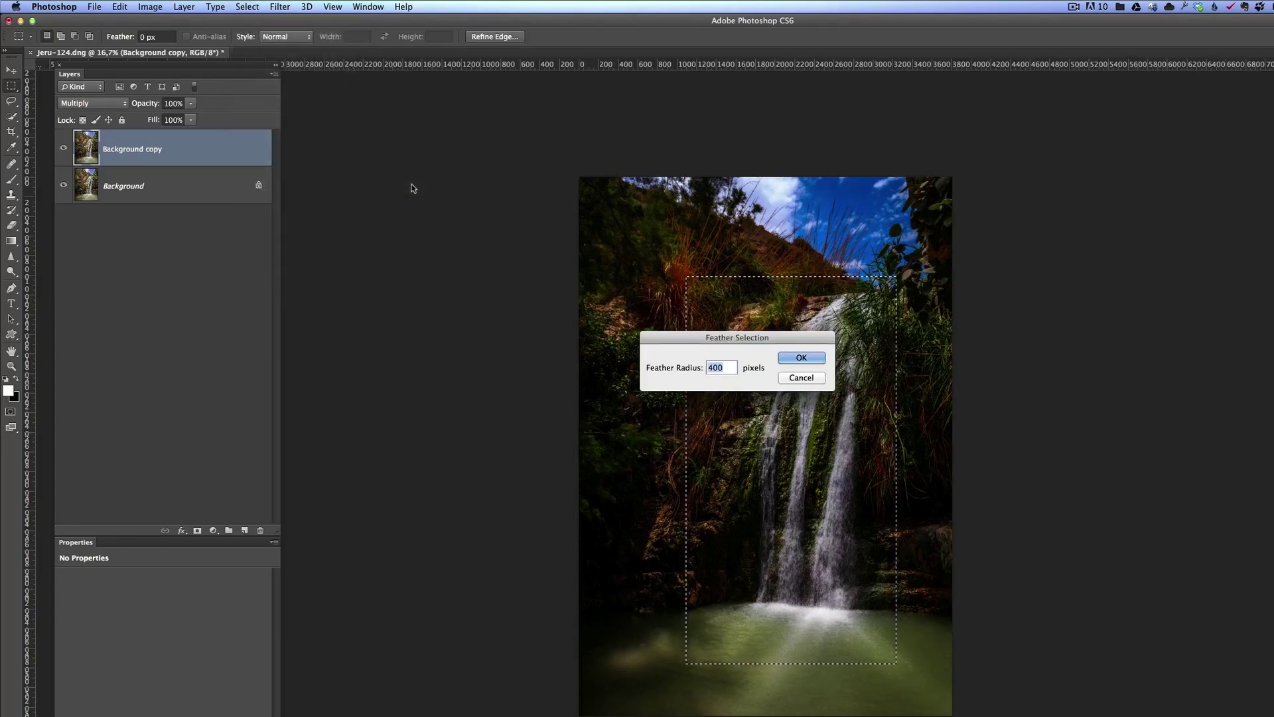
click(805, 358)
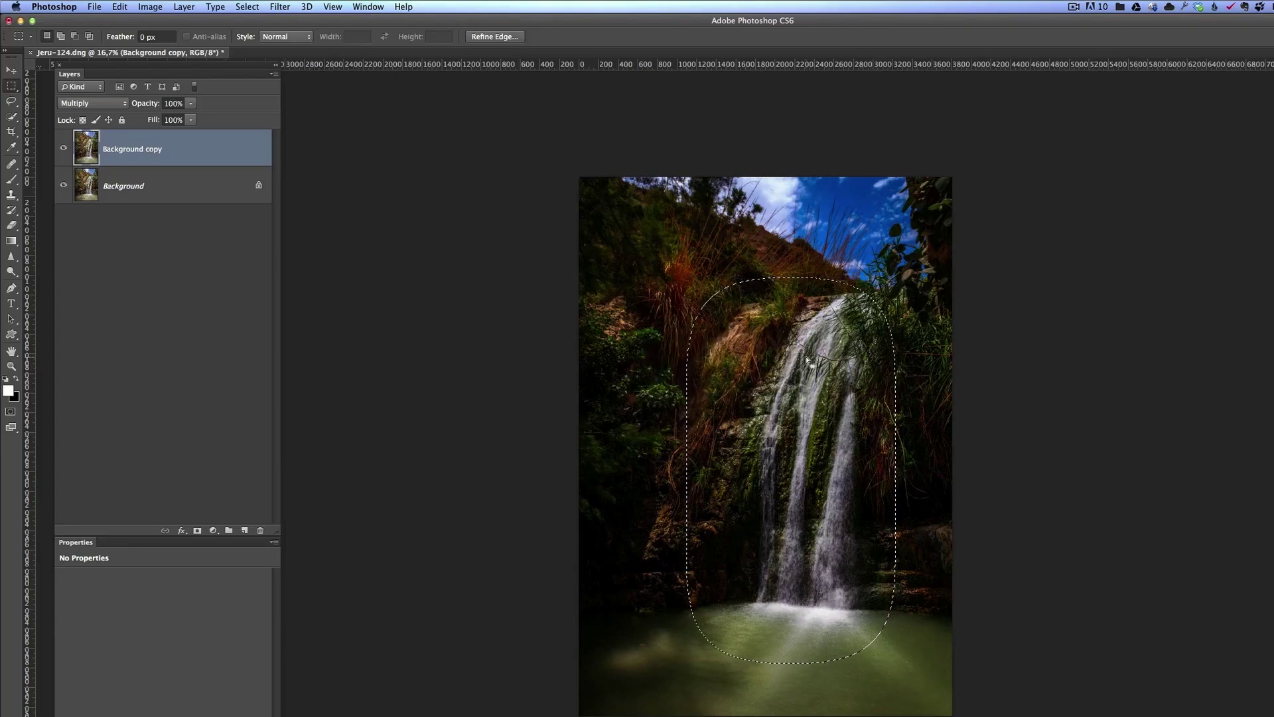
key(Delete)
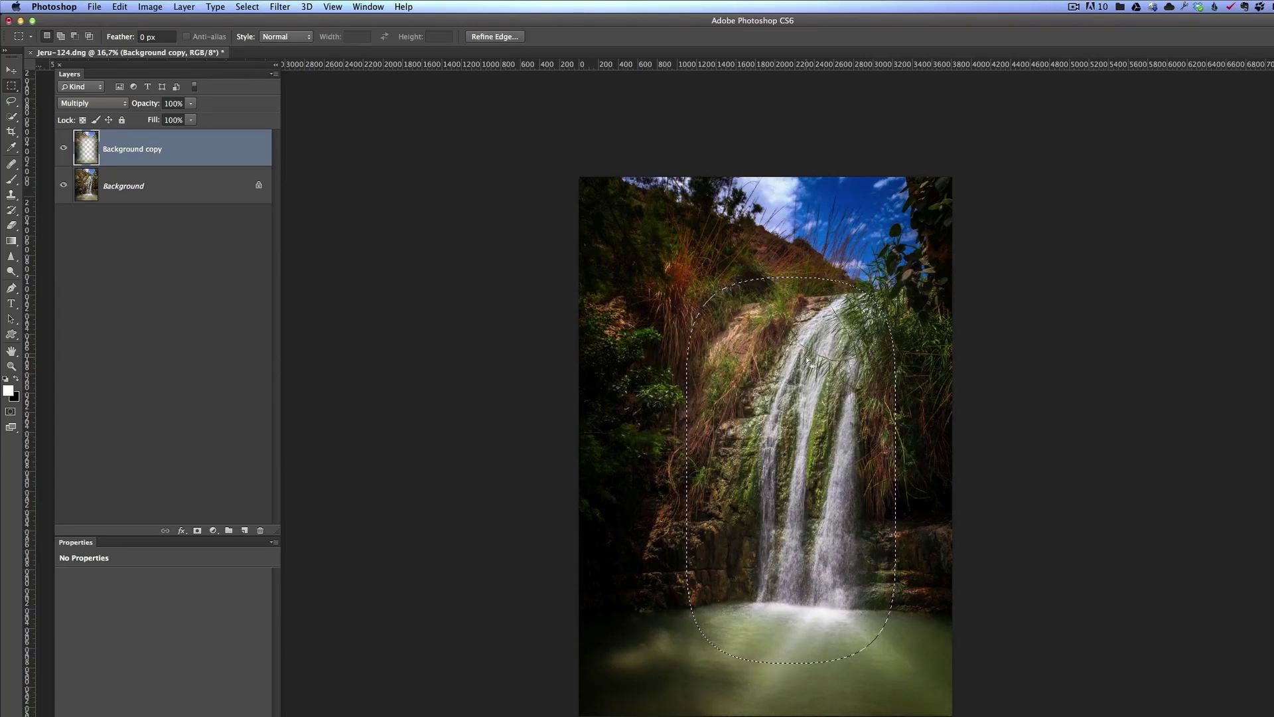
key(super+d)
Lower the vignette layer's opacity to 46% and compare the image with and without it.
click(64, 148)
click(64, 149)
drag(146, 104, 132, 105)
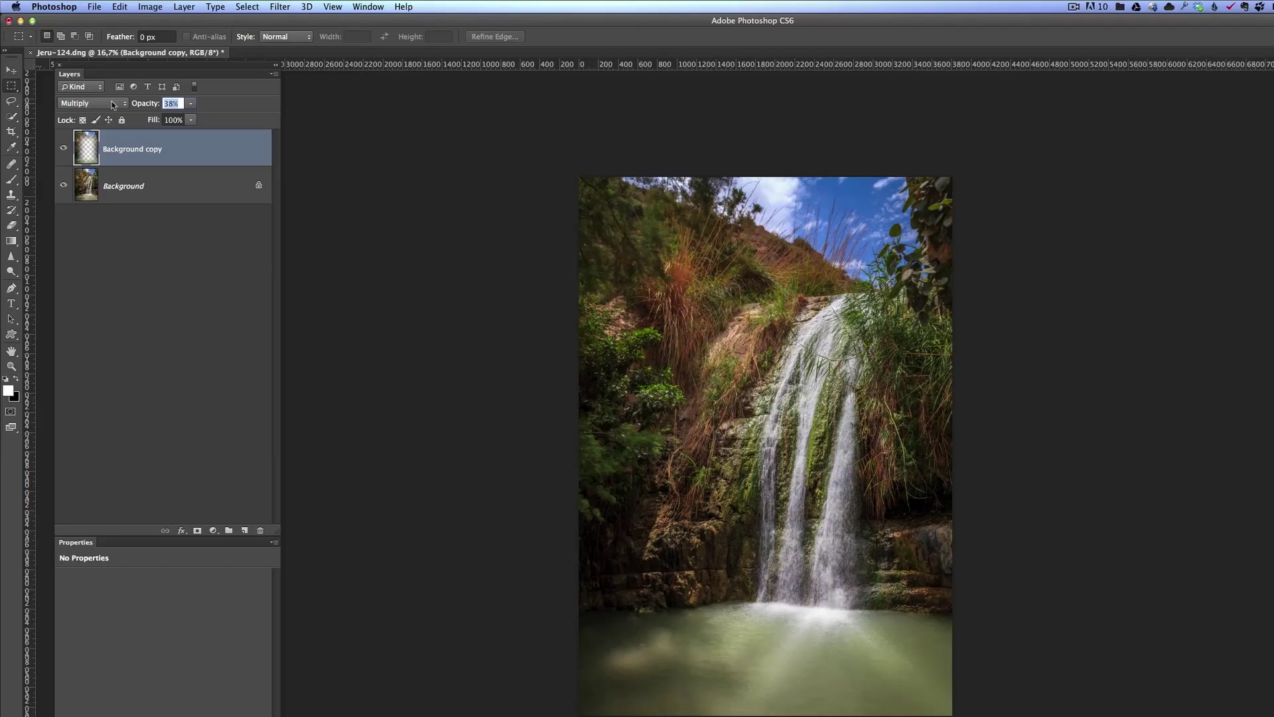
key(Return)
click(64, 149)
click(64, 149)
click(65, 149)
click(65, 150)
key(z)
click(791, 446)
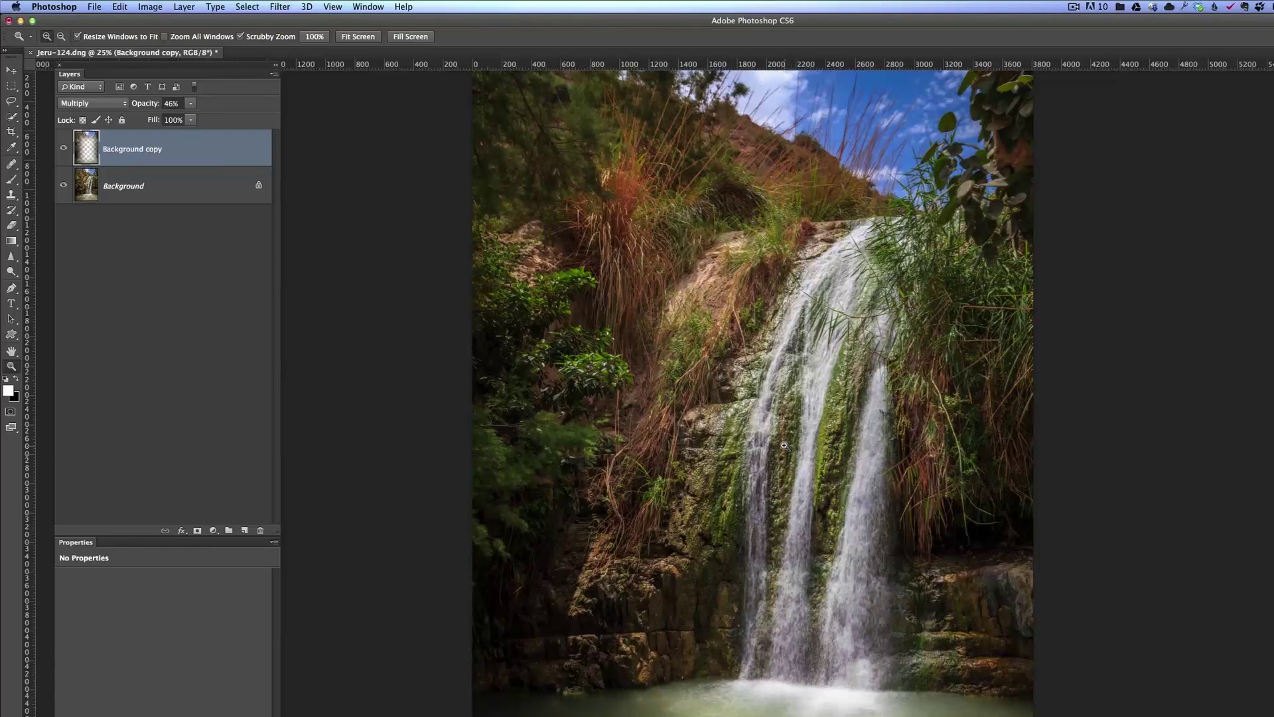
alt+click(827, 448)
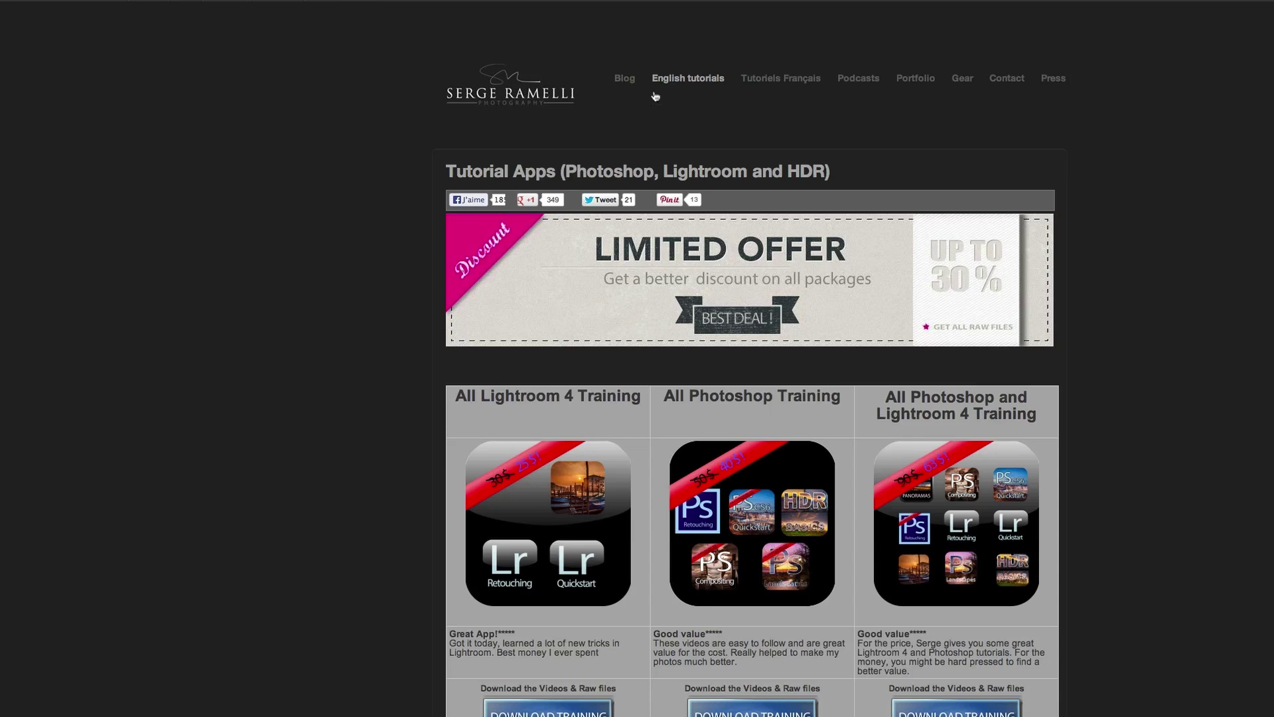
Scroll through the Tutorial Apps grid of Lightroom and Photoshop training packages.
scroll(1106, 345, down, 6)
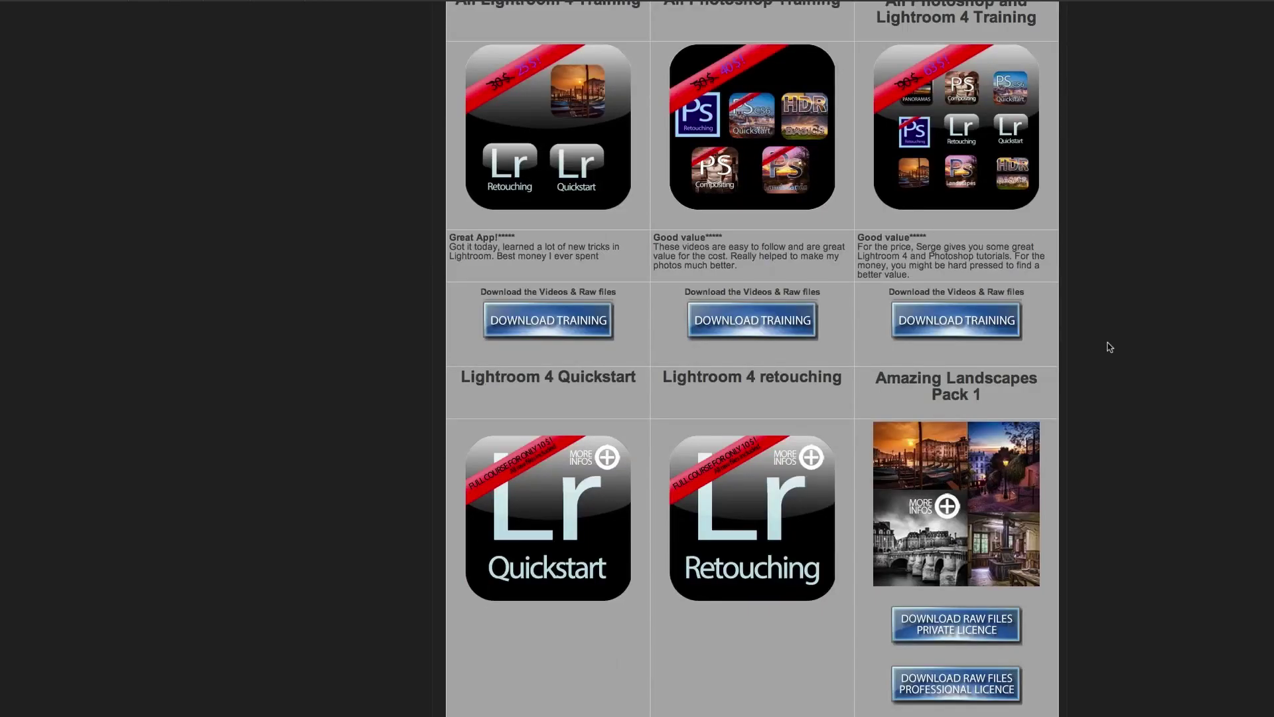
scroll(781, 441, down, 3)
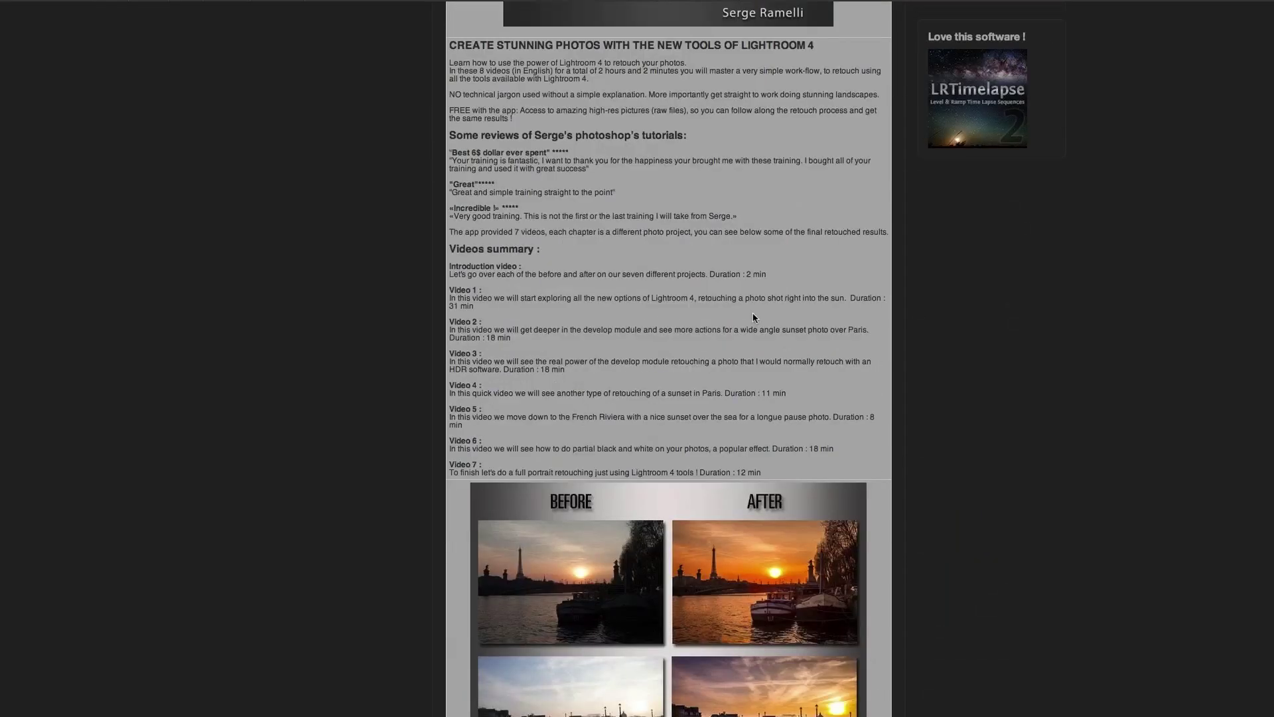
scroll(755, 317, down, 5)
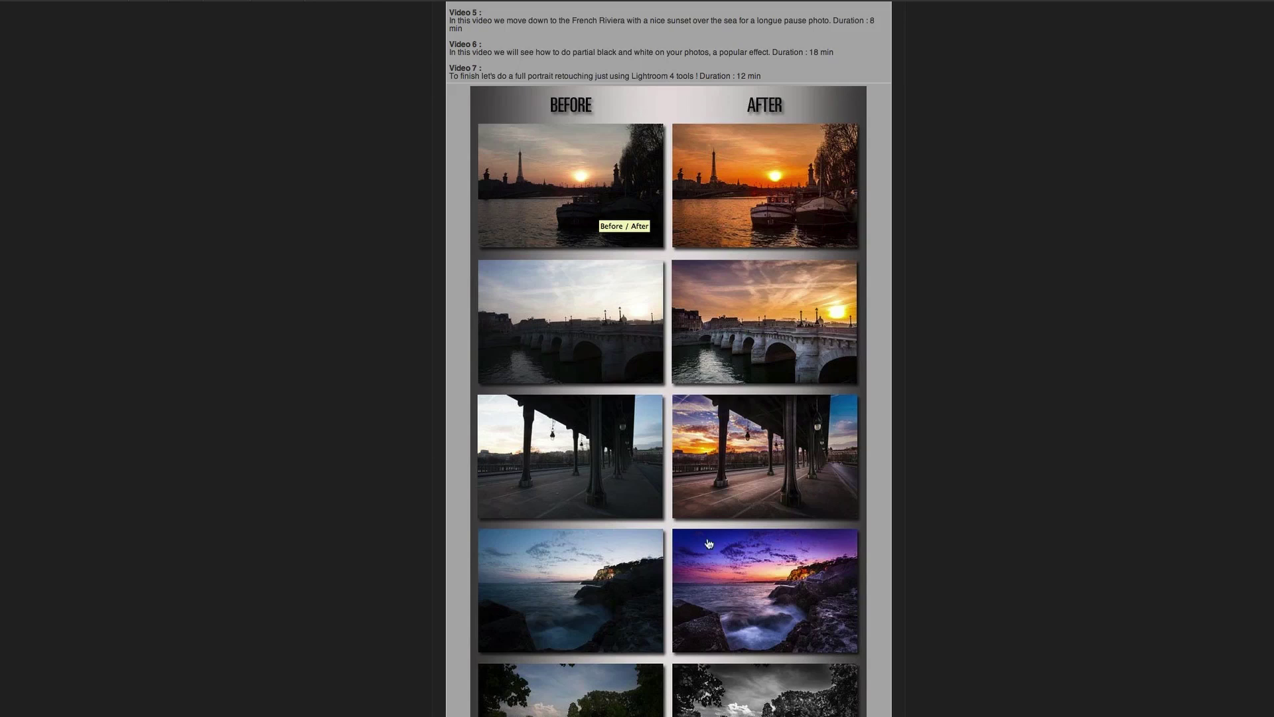
scroll(714, 532, up, 10)
scroll(714, 532, up, 7)
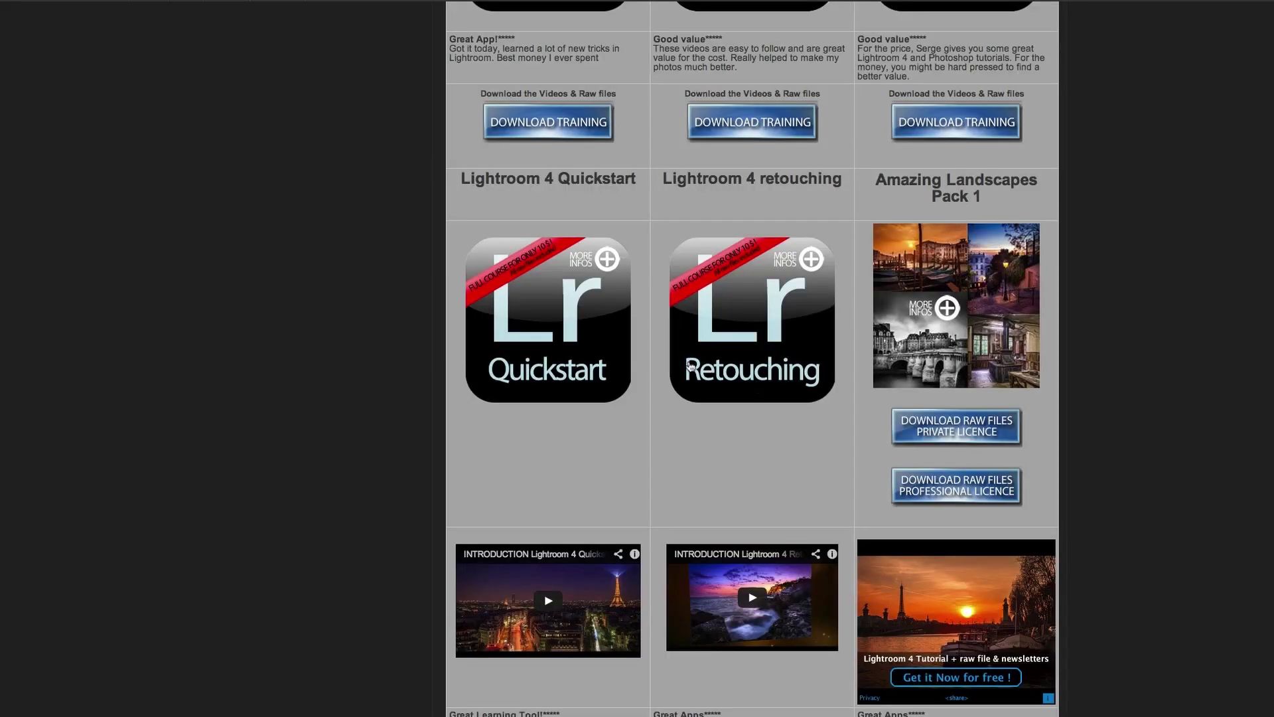
Find the Lightroom 4 Retouching thumbnail in the grid and open its product page.
scroll(686, 363, up, 5)
scroll(686, 363, up, 3)
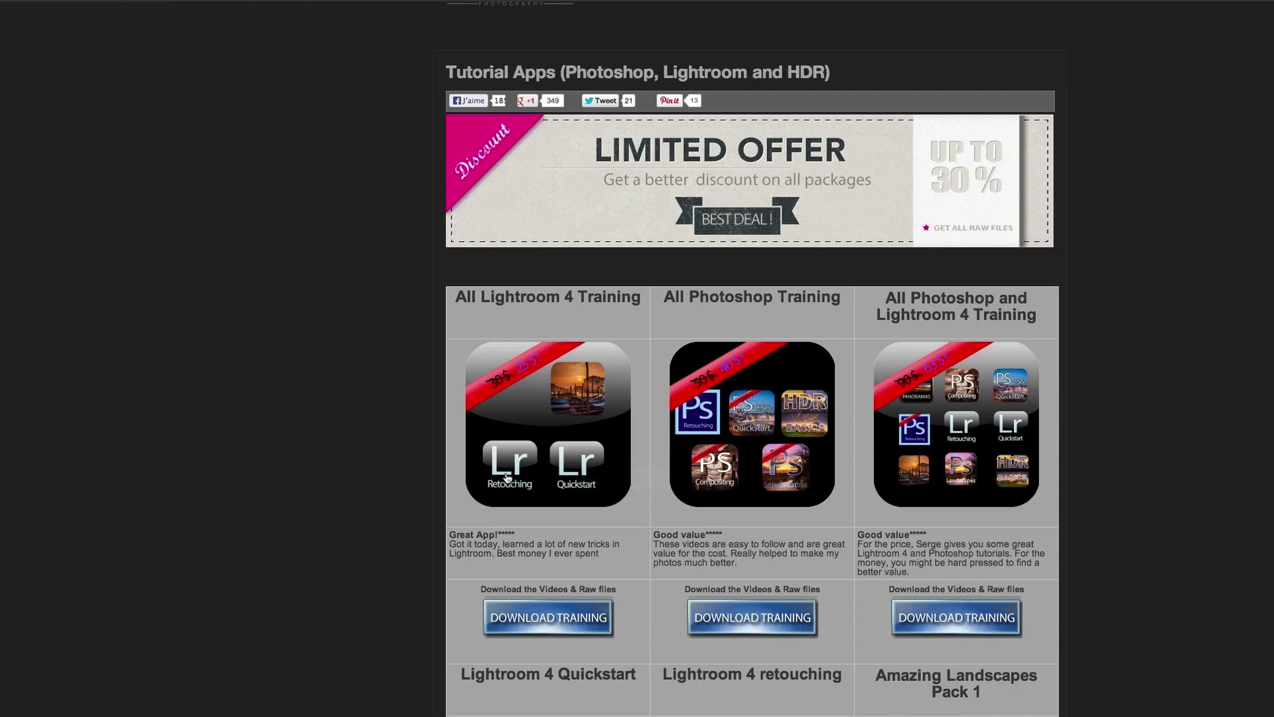
scroll(506, 477, down, 3)
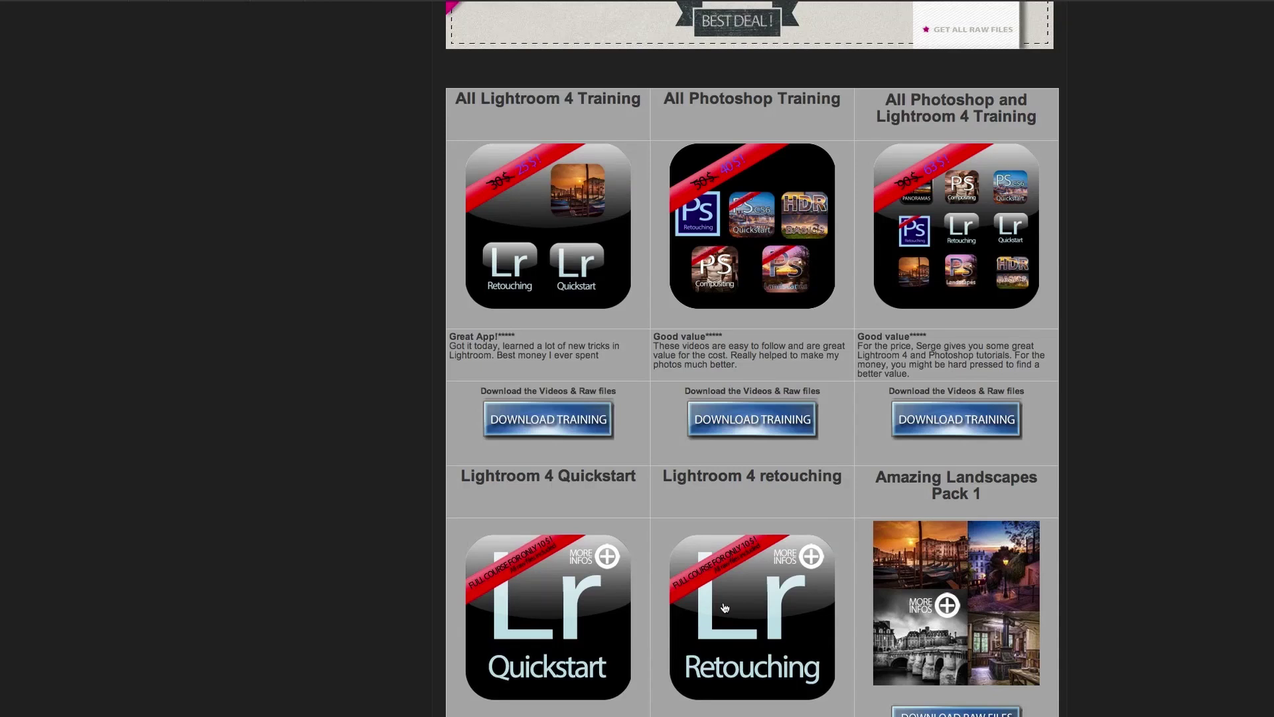
scroll(697, 479, up, 5)
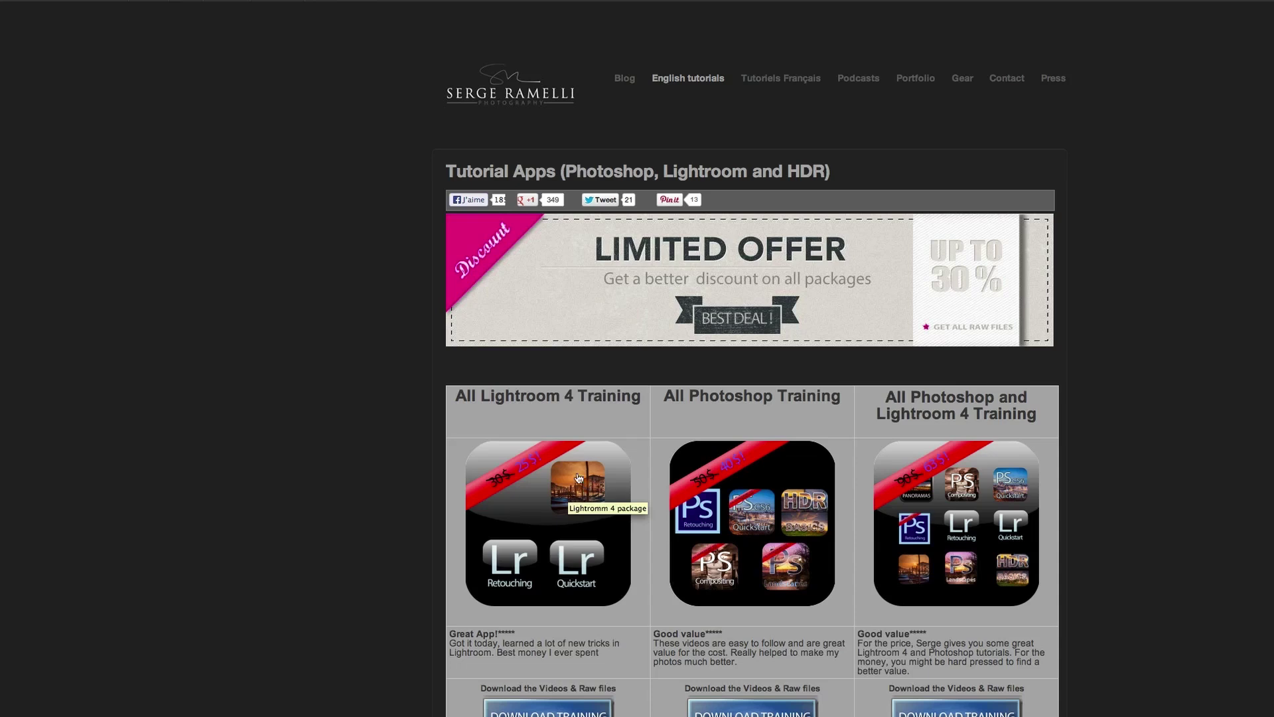
scroll(578, 478, down, 12)
scroll(578, 478, up, 5)
scroll(592, 473, down, 8)
click(574, 591)
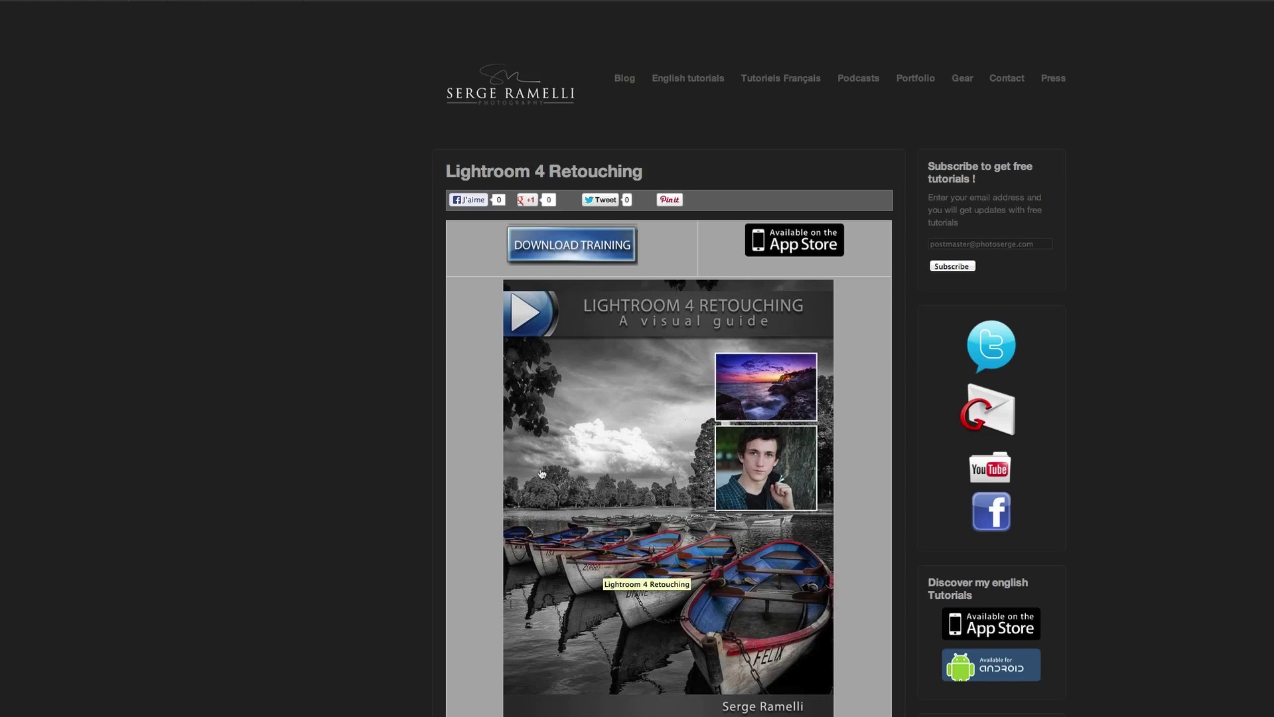
Go back to the Tutorial Apps page and scroll past the 30% Limited Offer banner and training bundles.
key(alt+Left)
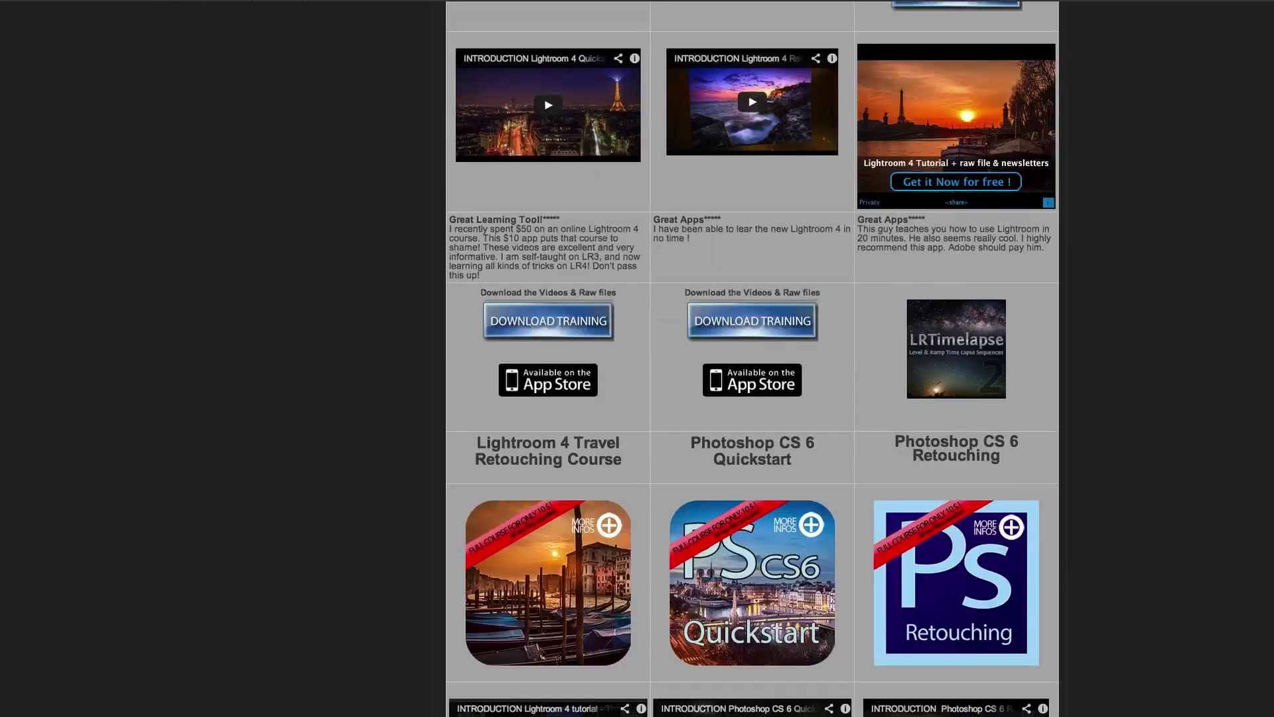
scroll(603, 300, up, 10)
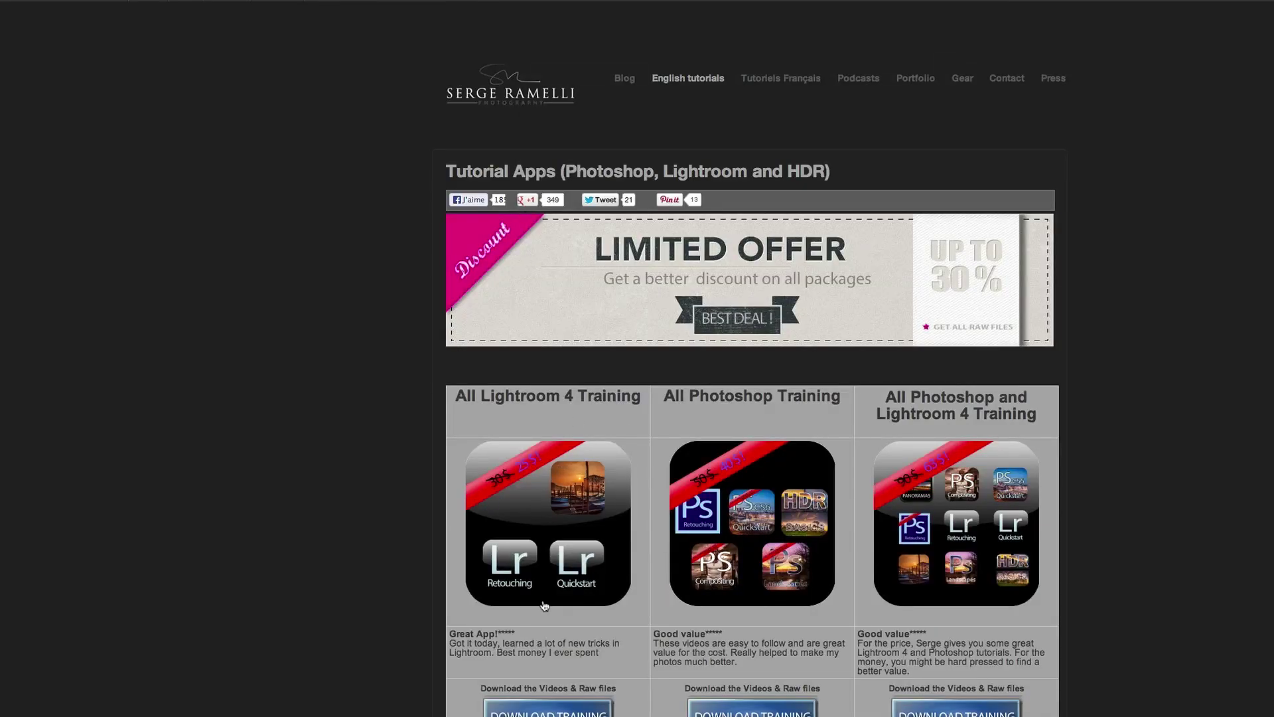
scroll(593, 491, down, 3)
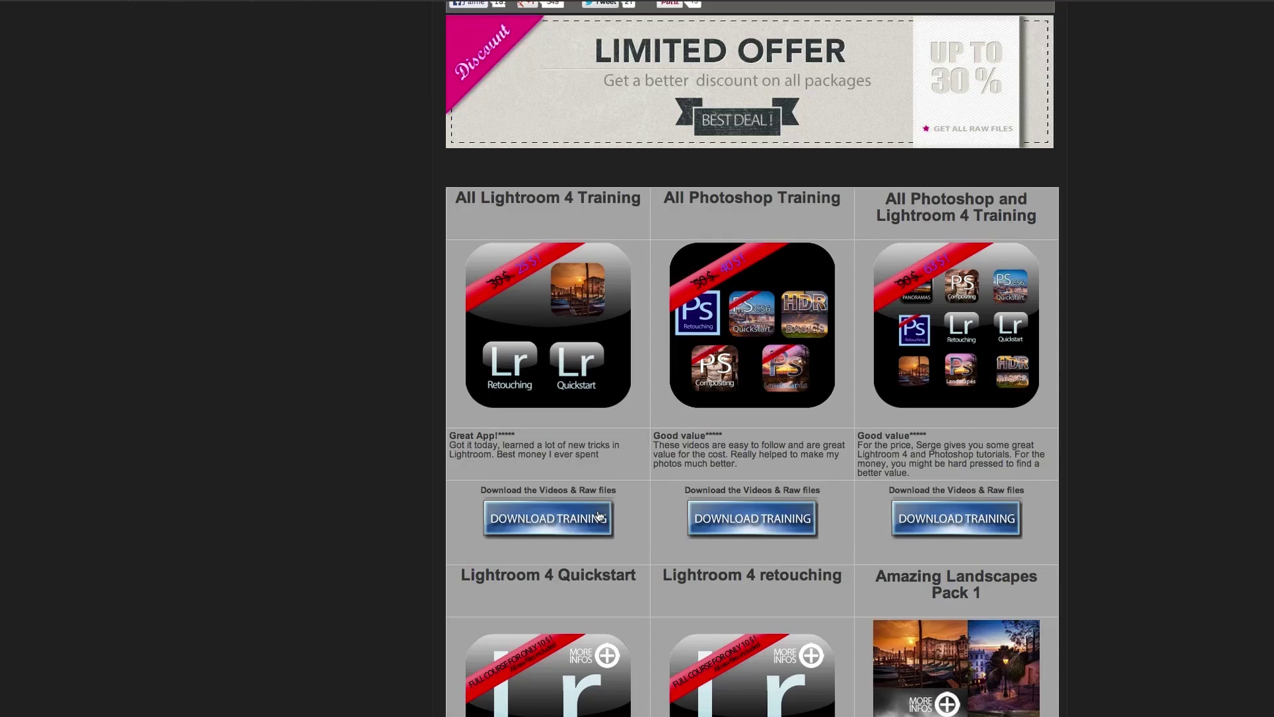
scroll(610, 510, up, 3)
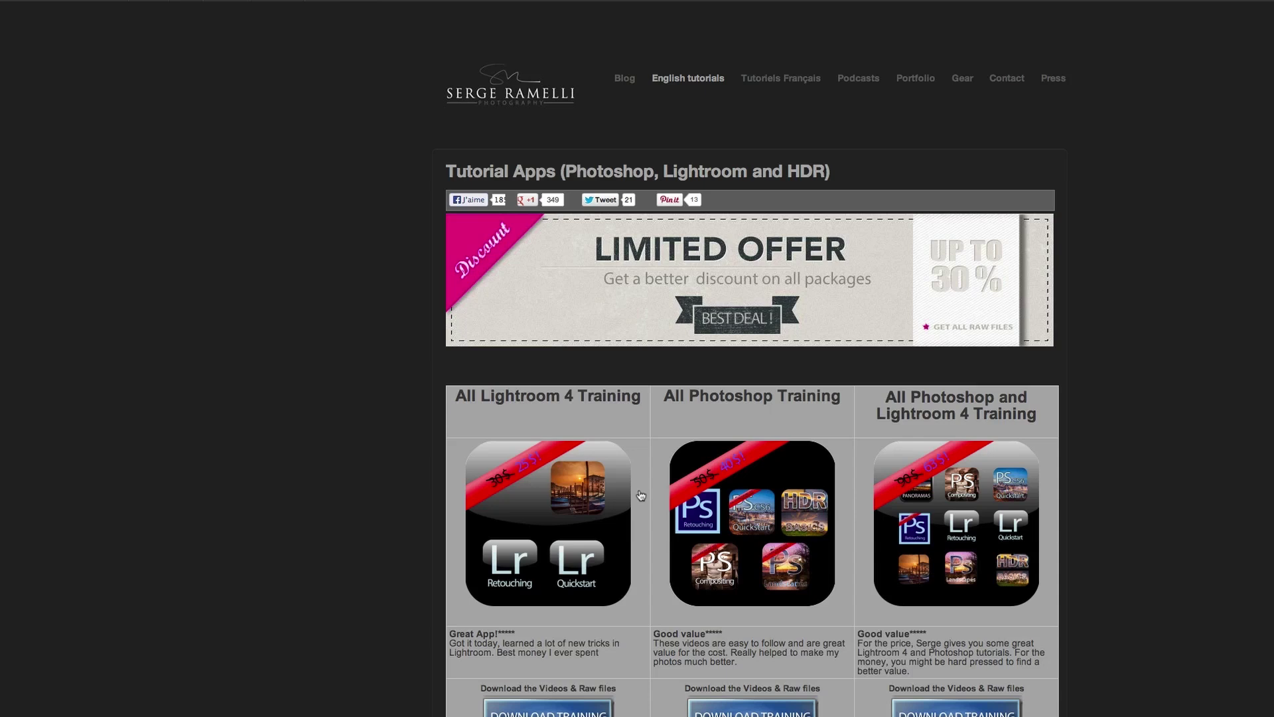
Switch to Lightroom 4 showing Jeru-117.dng with eight waterfall frames selected in Develop.
key(super+Tab)
key(super+Tab)
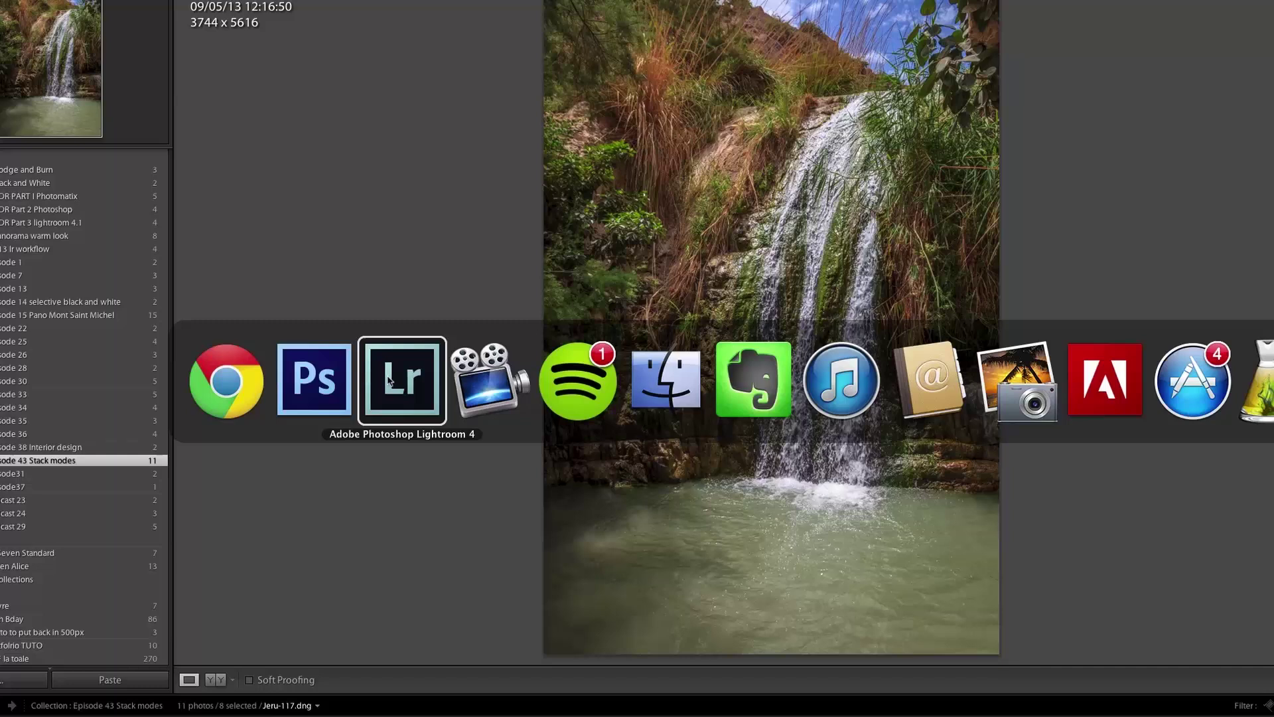